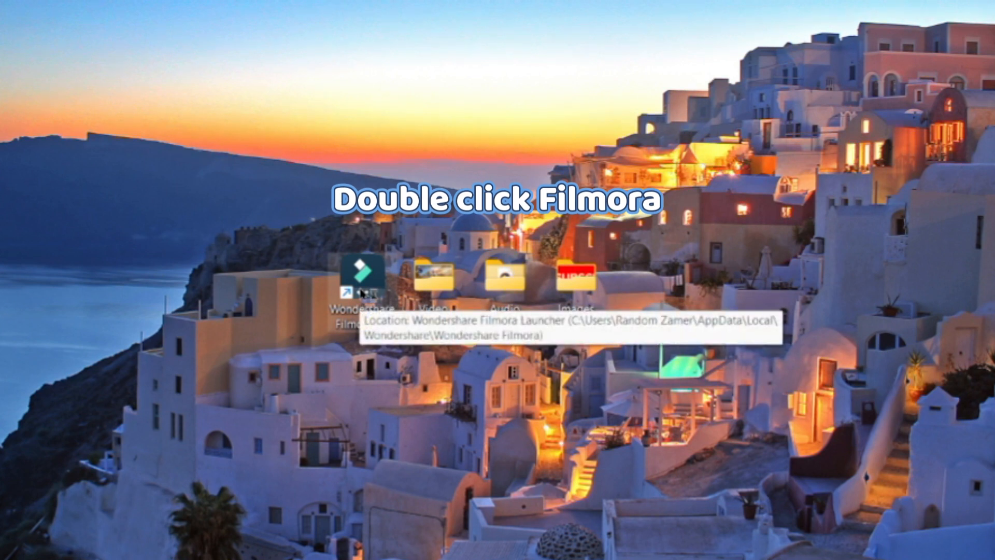
Step: Launch Wondershare Filmora from the desktop and create a new project
double_click(362, 293)
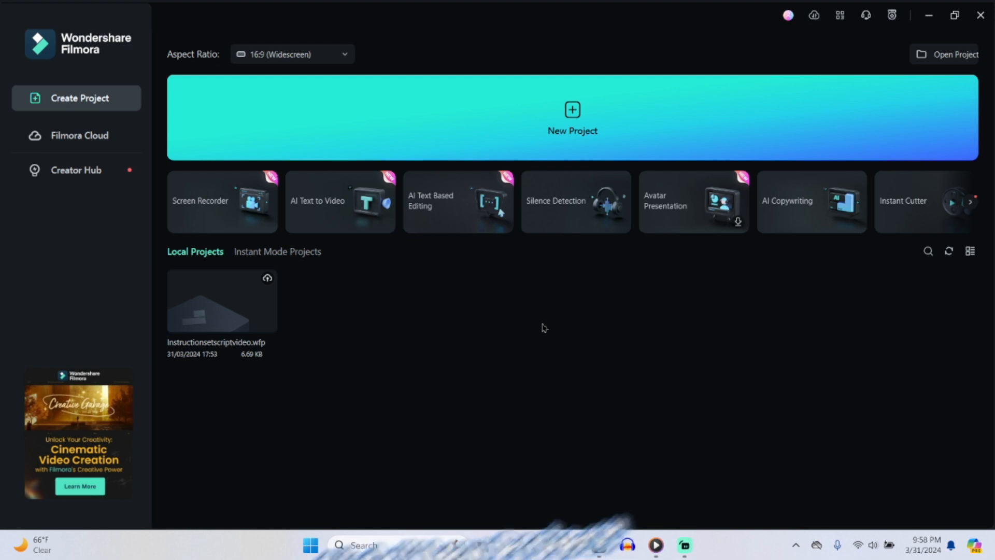
left_click(576, 117)
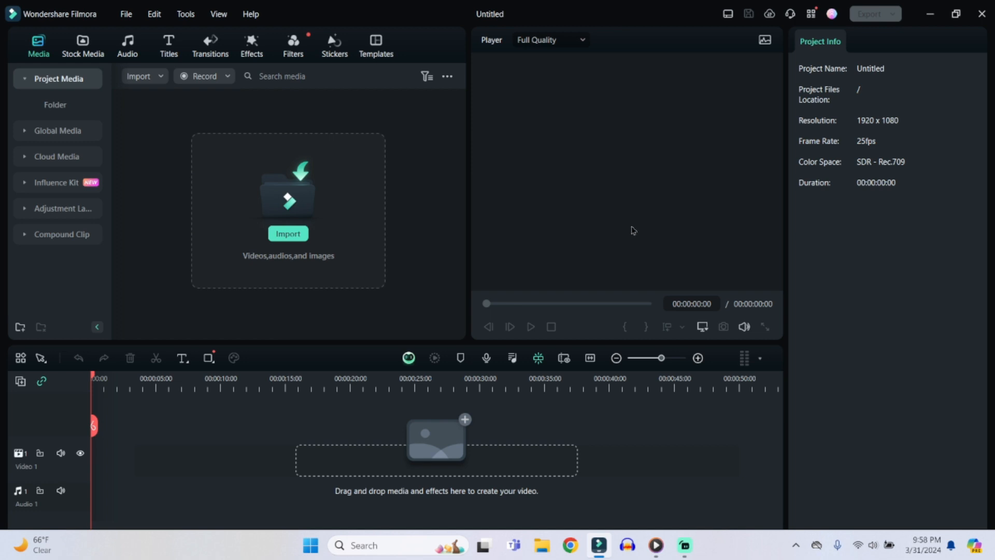
Step: Open the Video, Audio and Images folders from the desktop, minimize each one, and return to Filmora
left_click(930, 14)
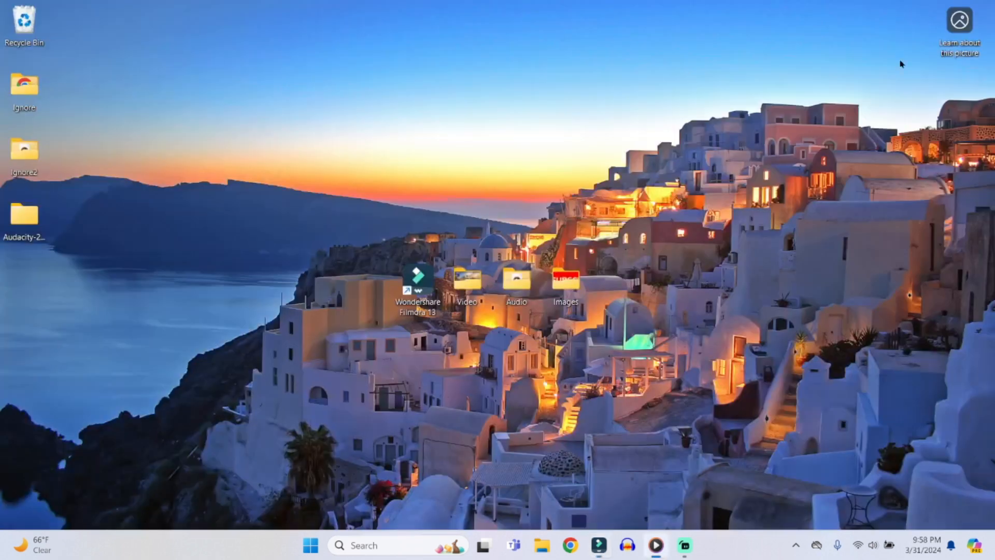
double_click(465, 277)
left_click(788, 78)
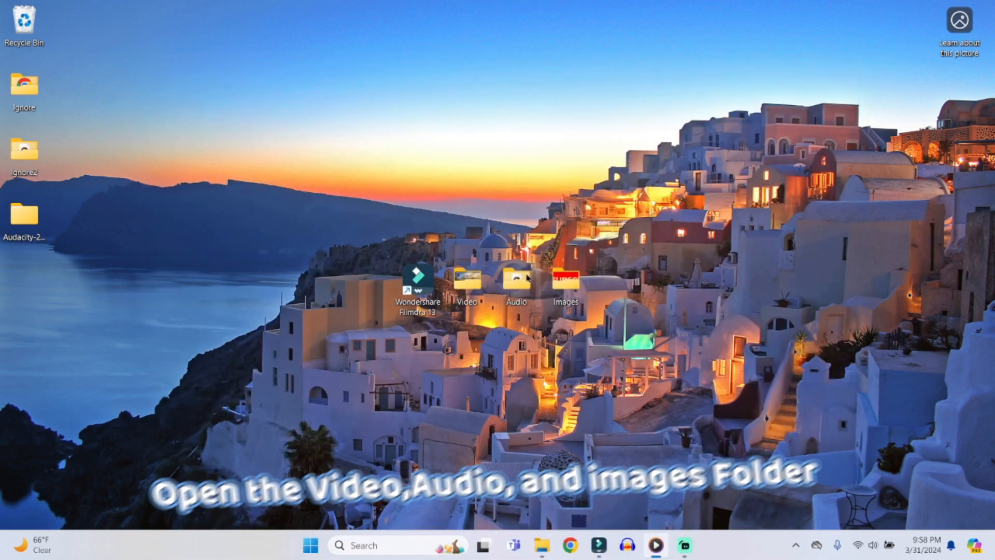
double_click(528, 278)
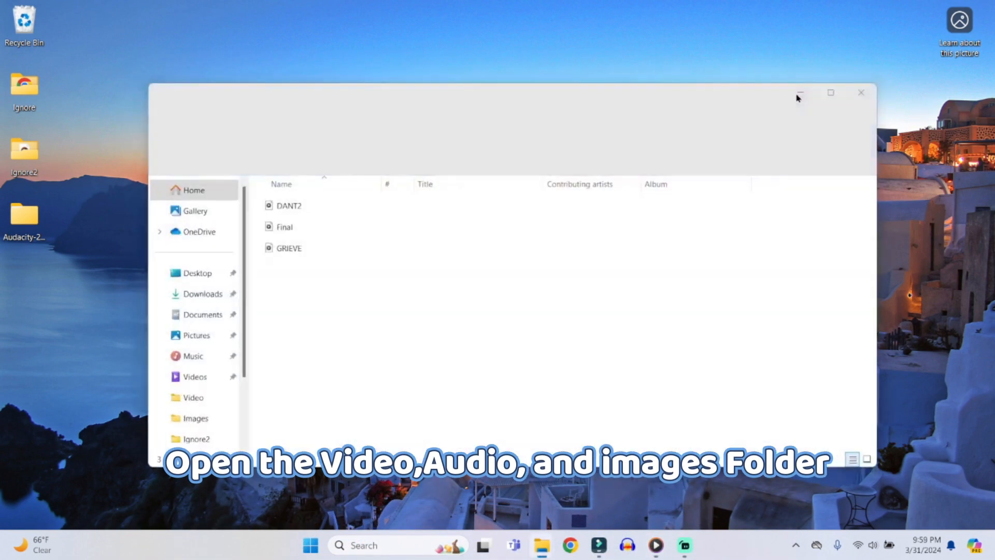
left_click(798, 95)
double_click(568, 283)
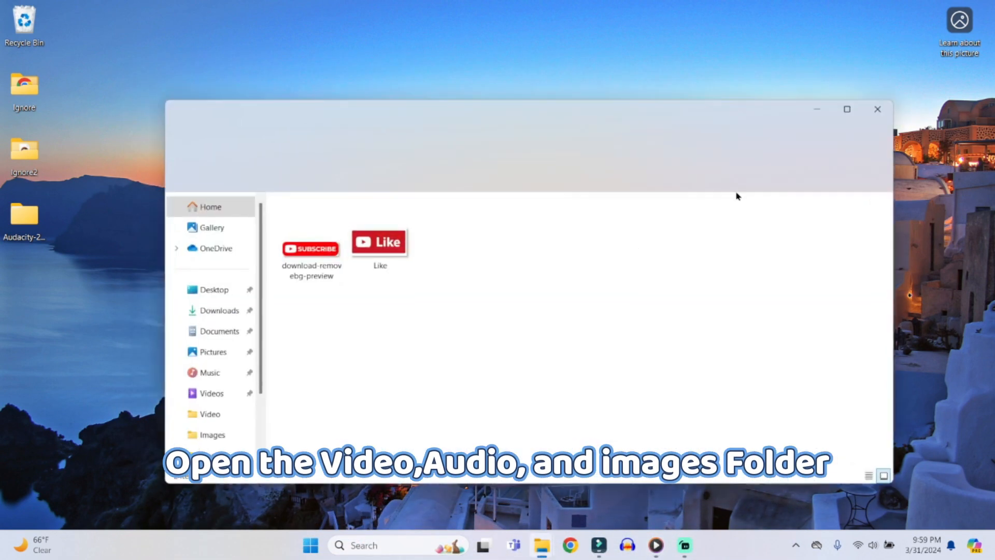
left_click(815, 107)
left_click(598, 544)
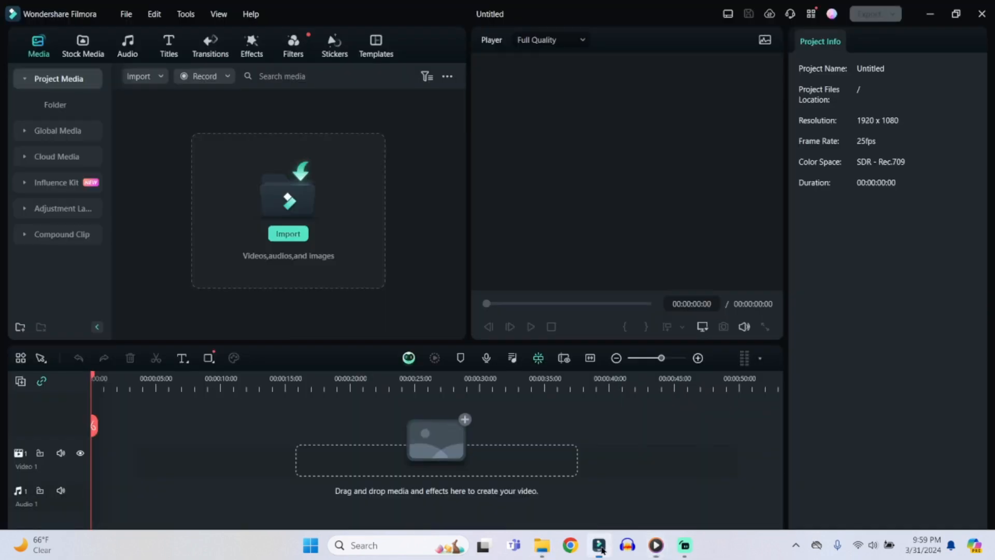
mouse_move(550, 555)
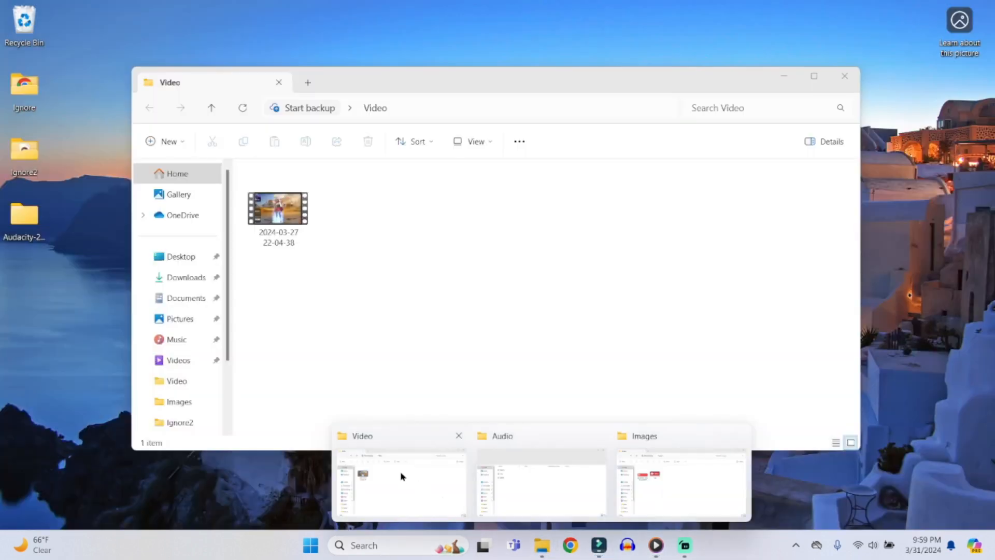
left_click(401, 476)
left_click_drag(407, 100, 583, 76)
left_click_drag(450, 201, 231, 166)
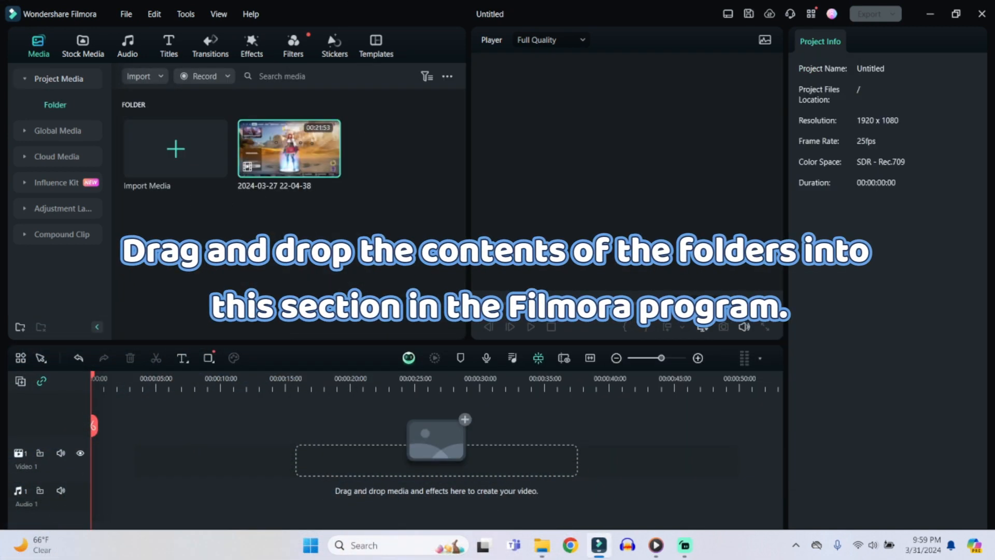
Step: Close the Video folder and import DANT2, Final and GRIEVE from the Audio folder into the project media
left_click(543, 549)
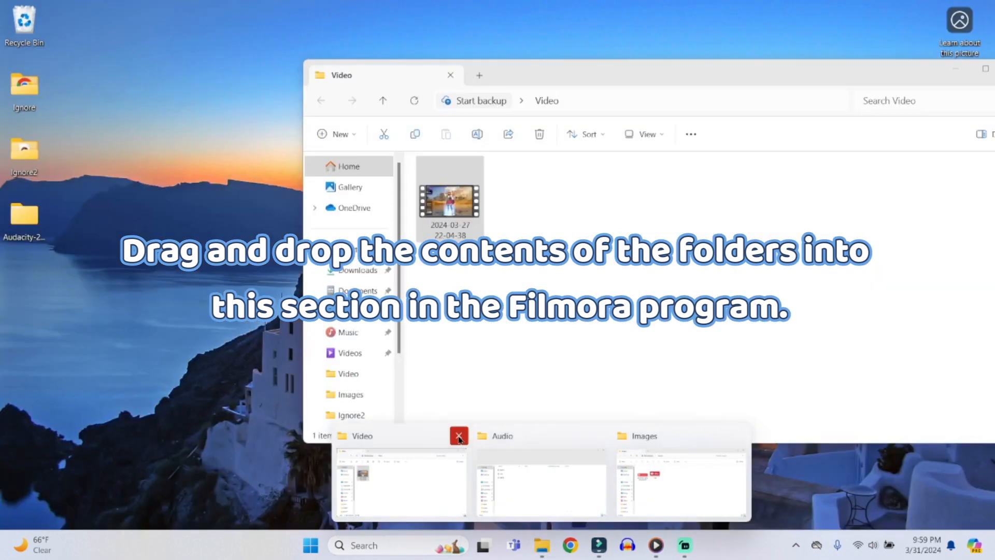
left_click(458, 435)
left_click(506, 478)
key("ctrl+a")
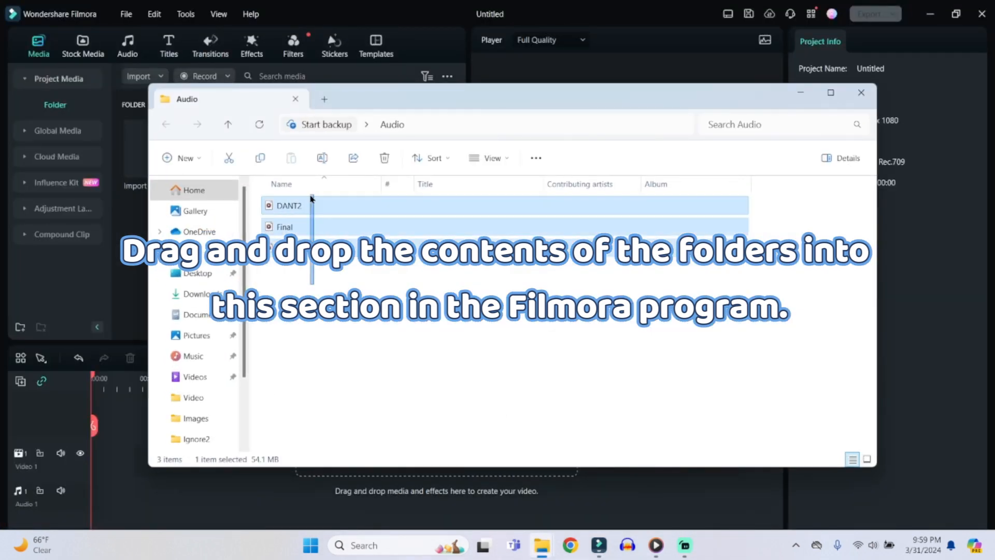
left_click_drag(410, 98, 671, 99)
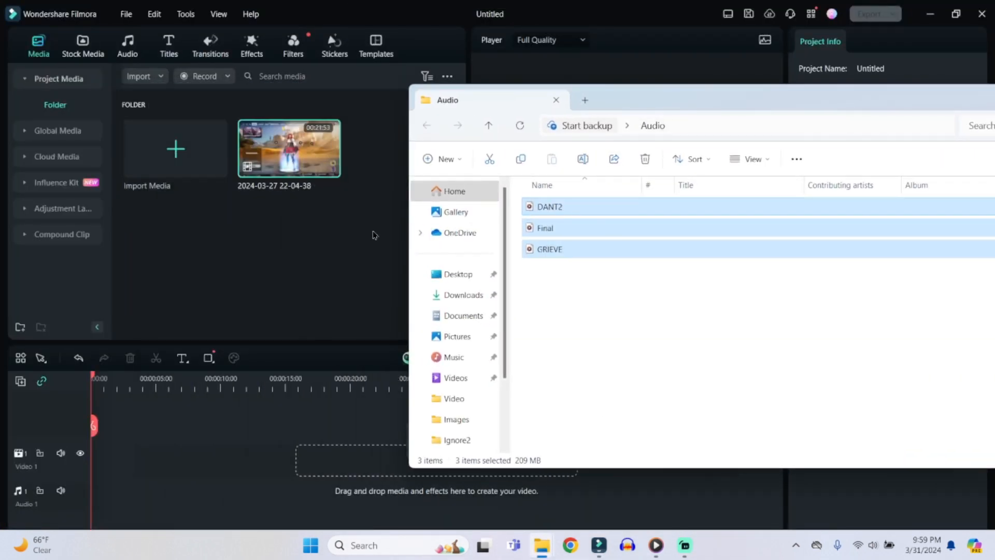
left_click_drag(374, 234, 275, 250)
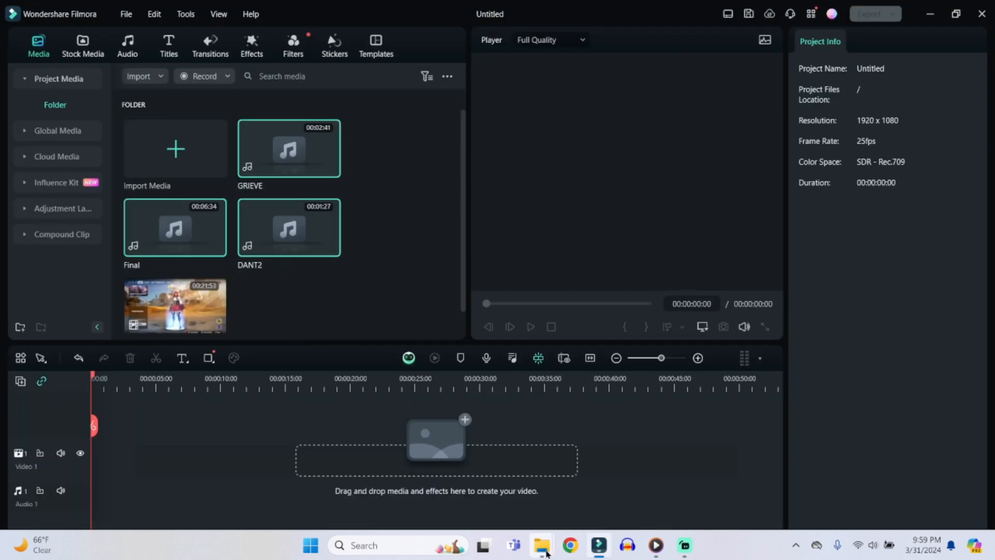
Step: Import the Like and download-removebg-preview pictures from the Images folder into the project media
mouse_move(552, 546)
left_click(600, 490)
left_click_drag(447, 335, 150, 238)
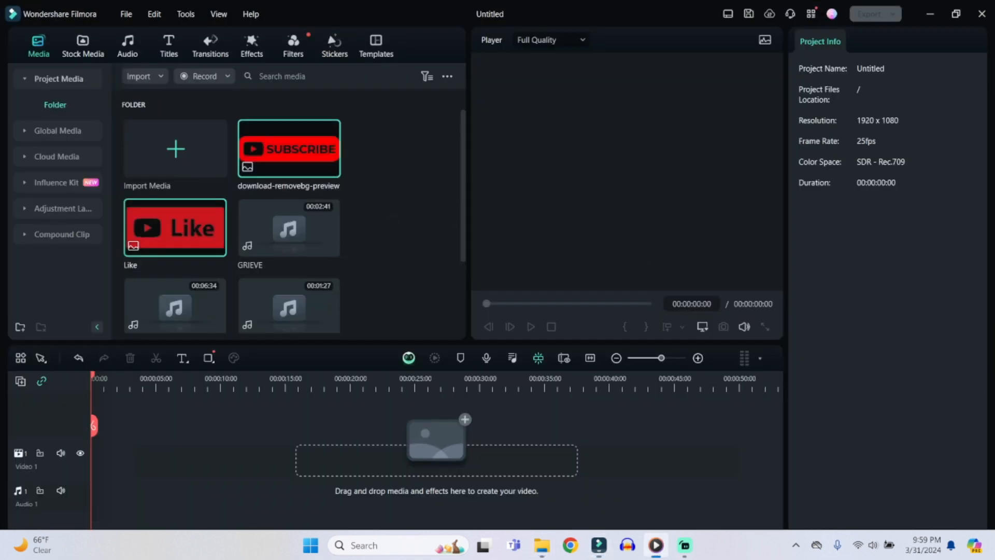
Step: Close the Audio and Images folder windows and clear the selection in the project media
mouse_move(542, 545)
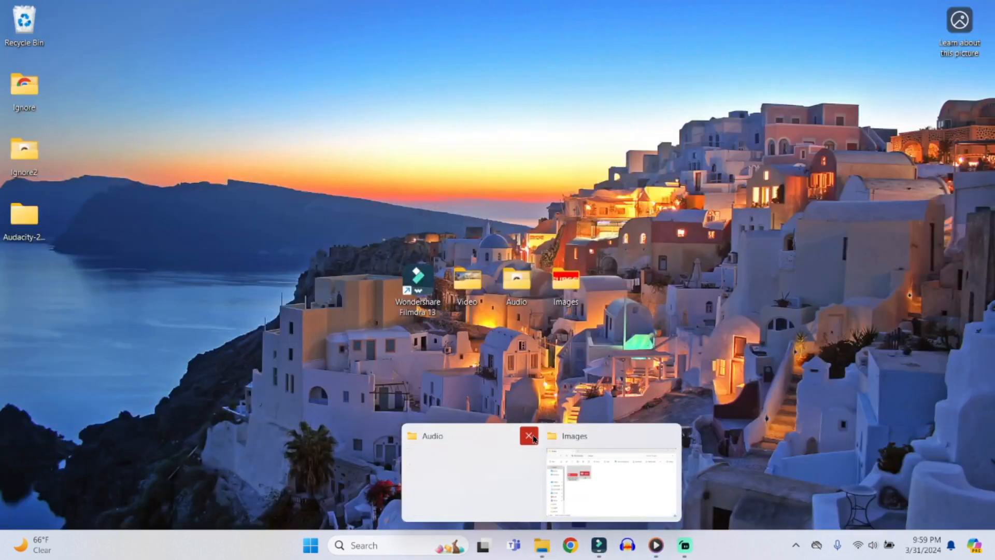
left_click(529, 436)
left_click(596, 437)
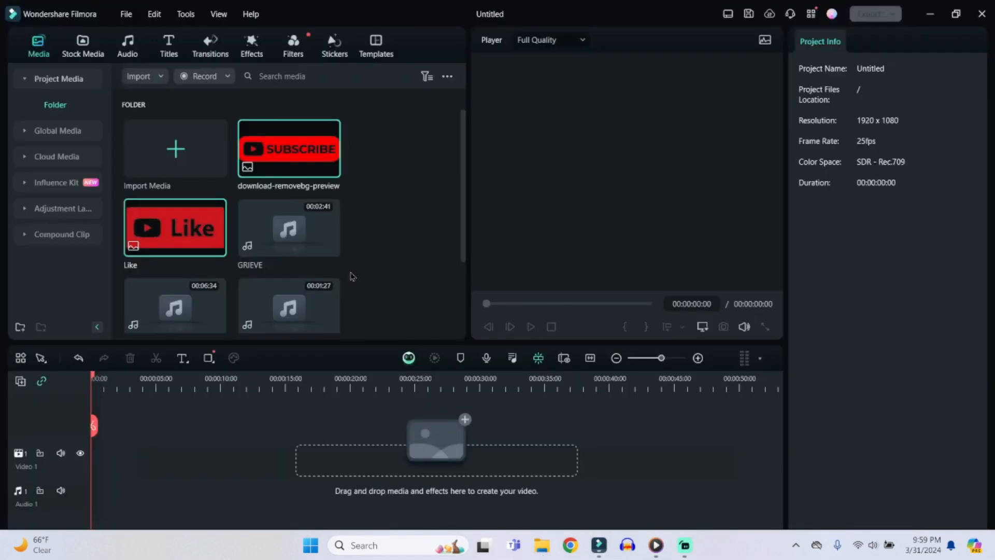
scroll(350, 277, "down", 2)
left_click(357, 271)
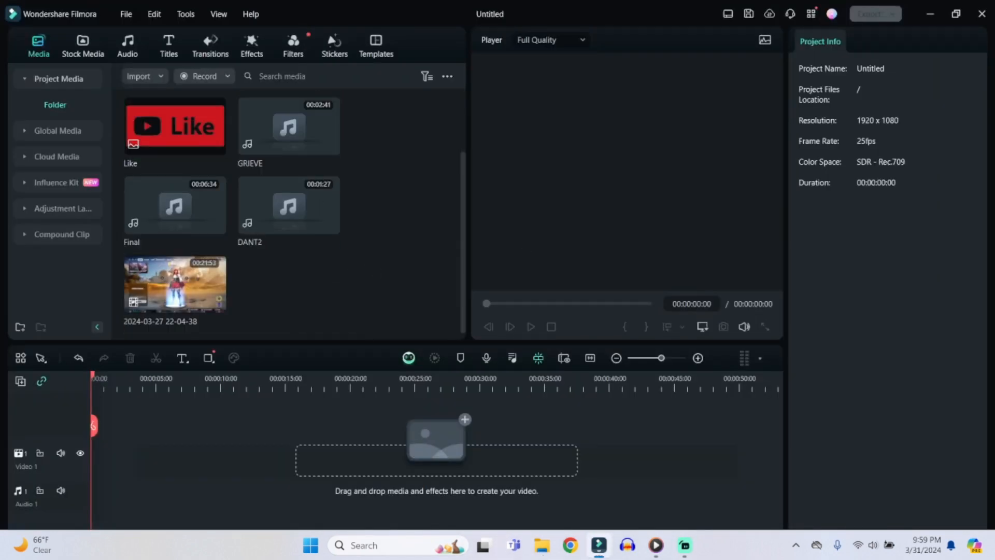
key("alt+Tab")
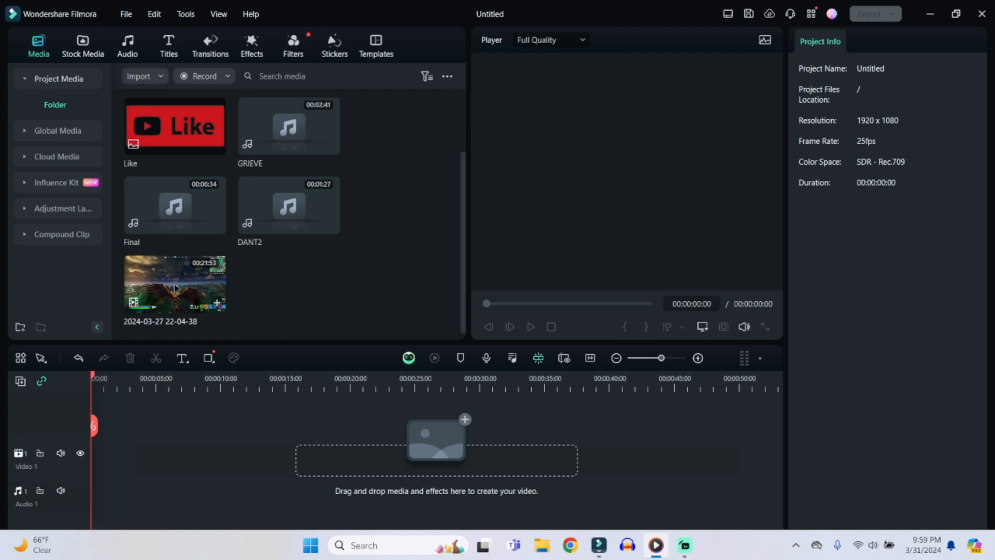
left_click_drag(174, 288, 69, 453)
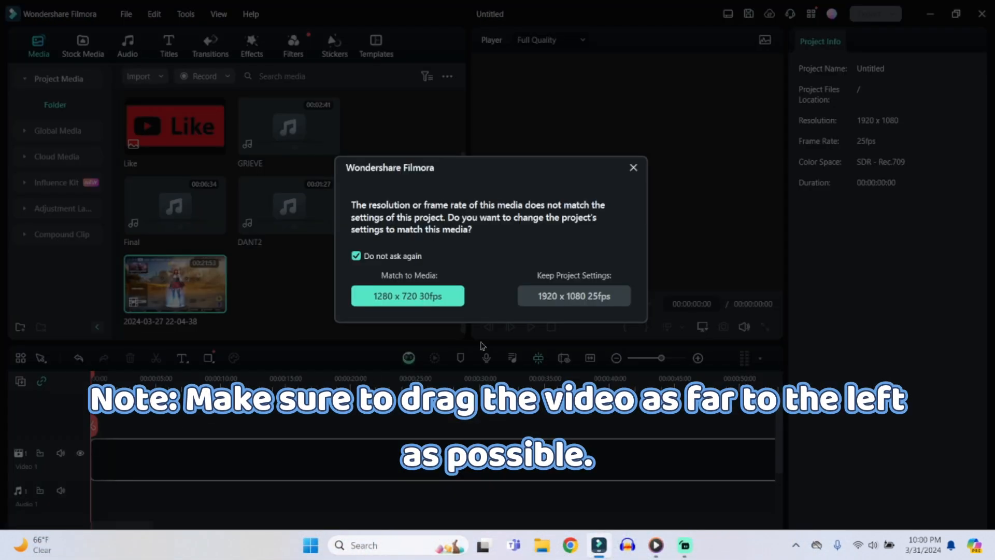
left_click(579, 295)
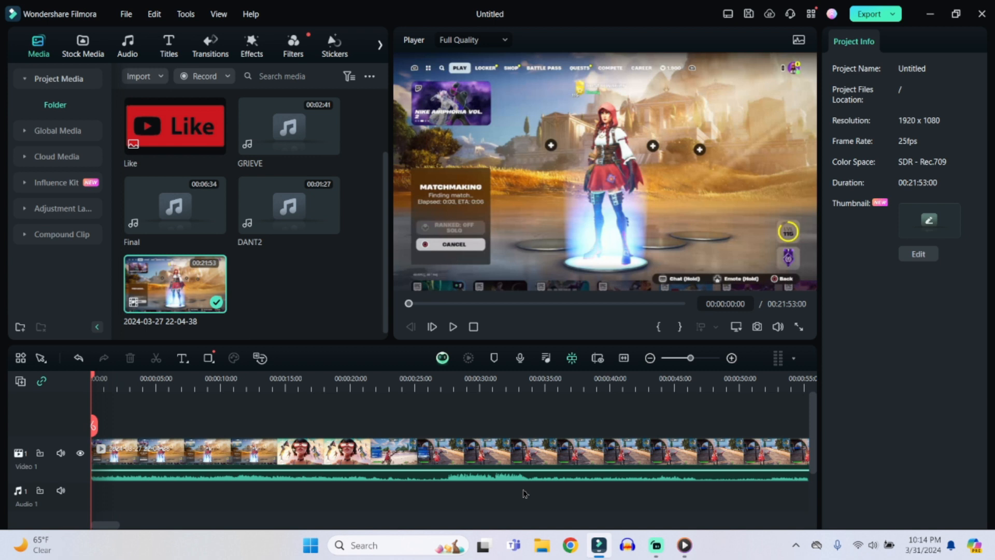
Step: Select the gameplay clip on the timeline and preview its first ten seconds or so from the beginning
left_click(516, 455)
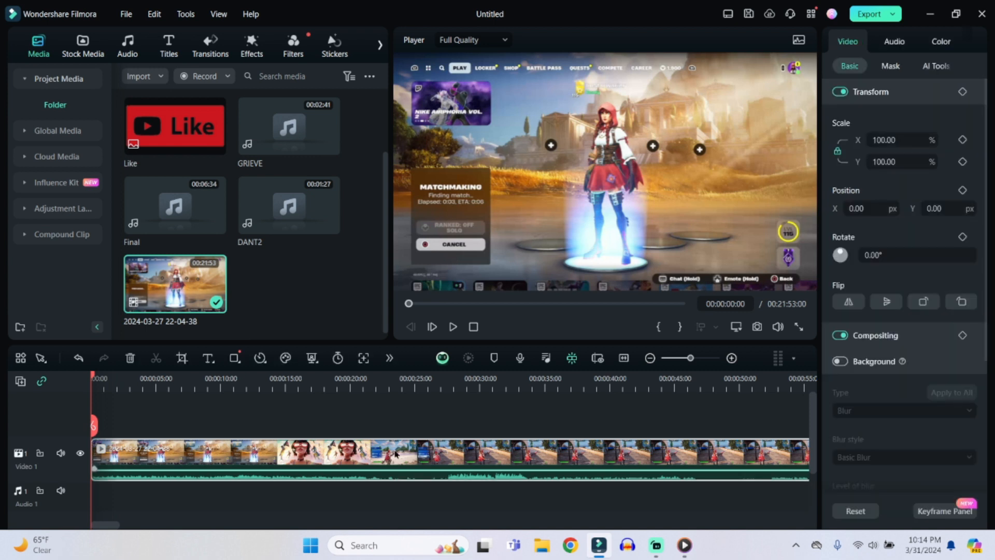
left_click(642, 508)
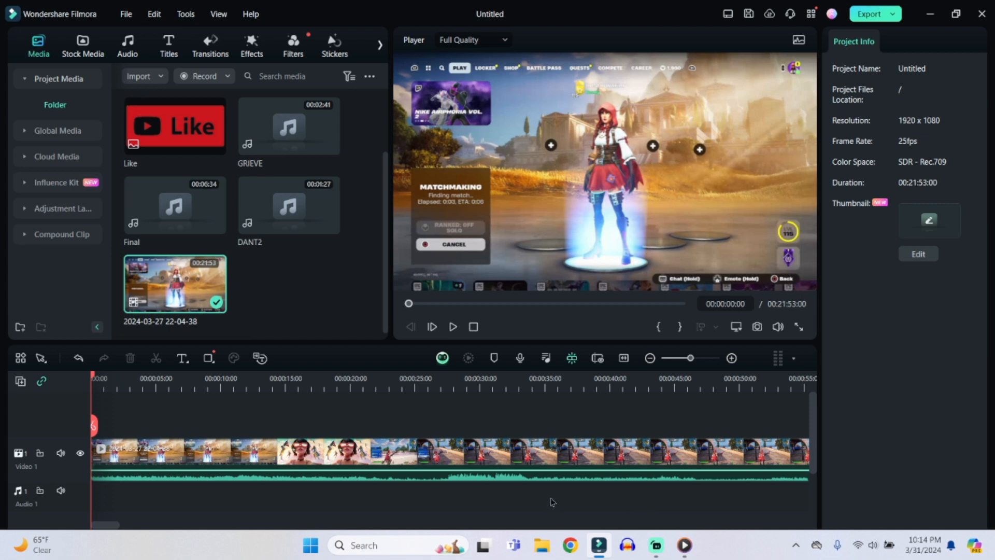
left_click(513, 451)
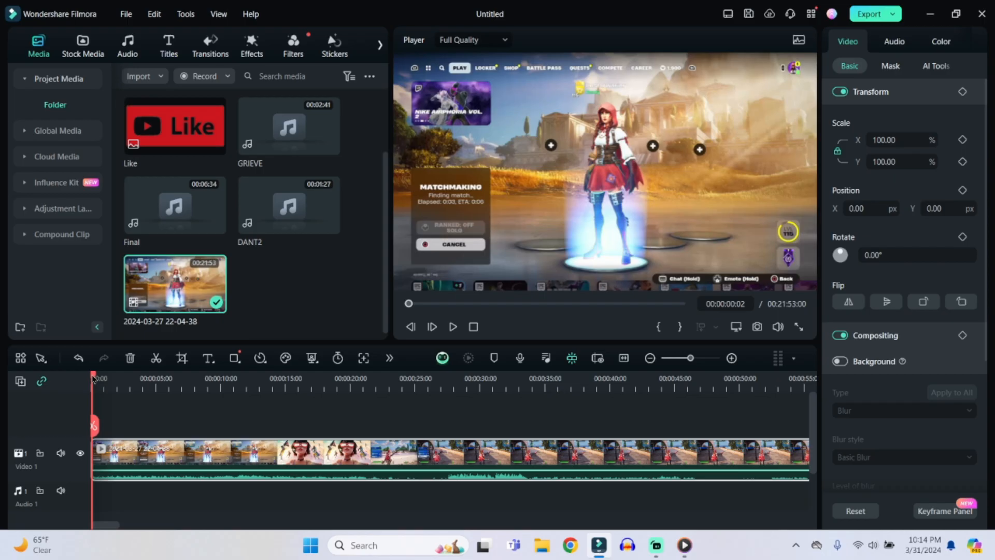
left_click_drag(94, 378, 69, 409)
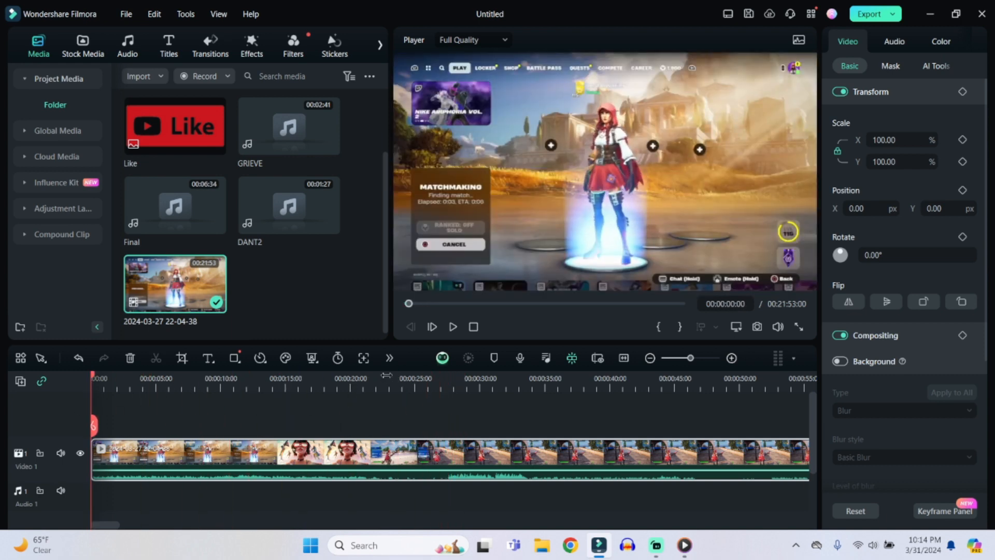
left_click(453, 328)
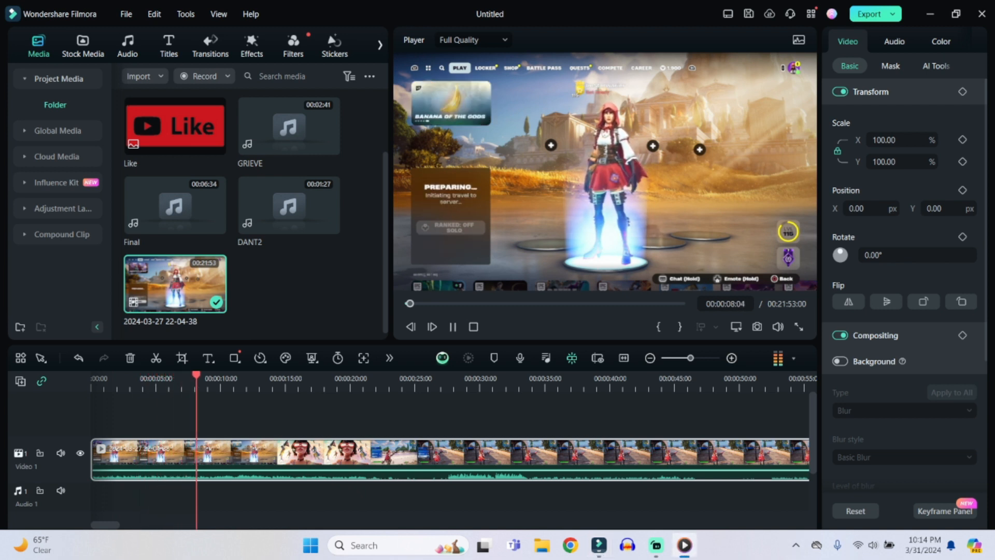
left_click(454, 327)
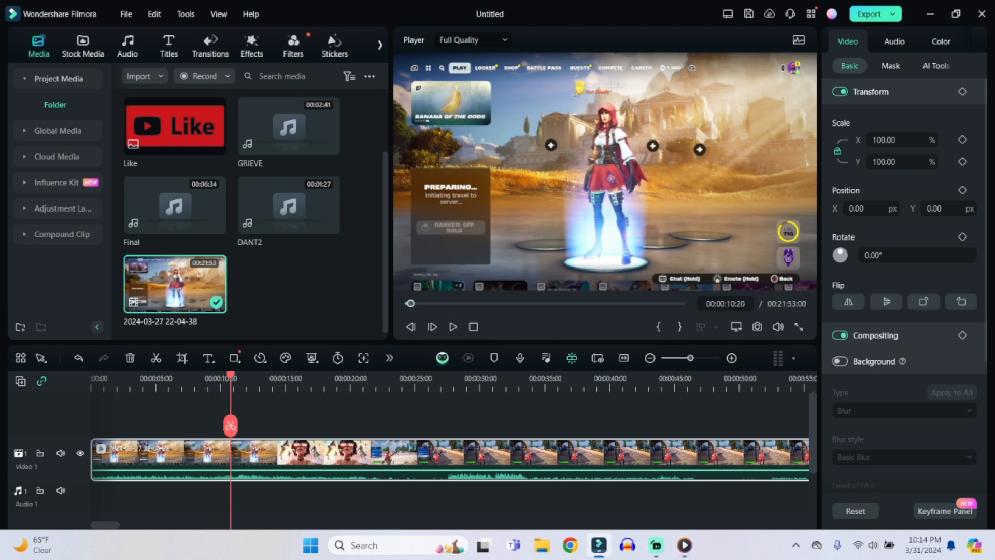
key("alt+Tab")
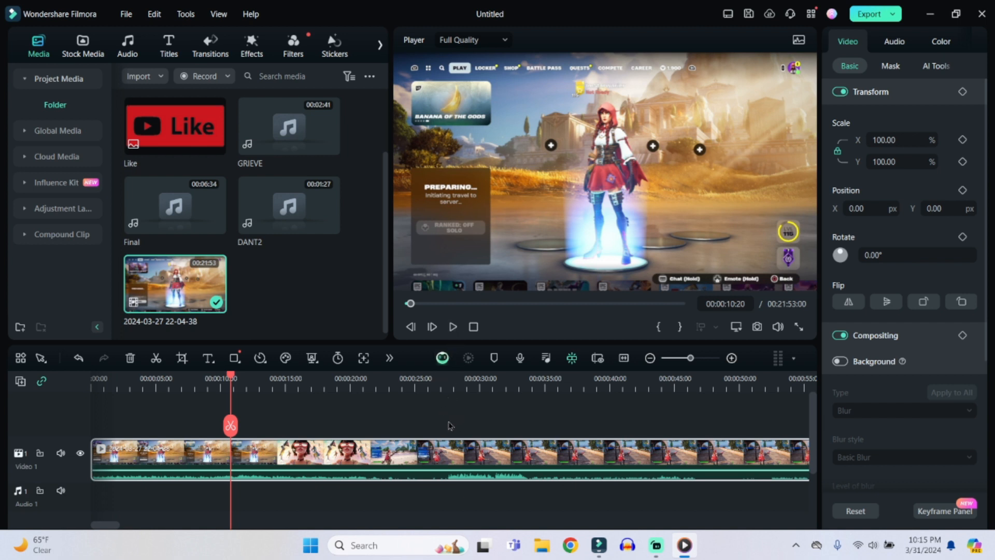
Step: Split the gameplay clip at 00:01:00:01 and delete the section before the cut
left_click(231, 377)
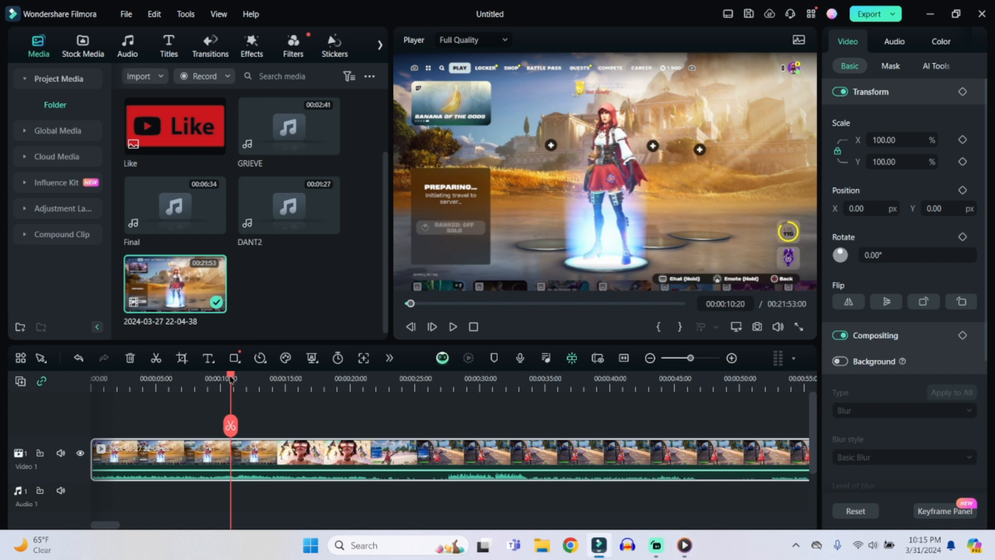
mouse_move(230, 377)
left_mouse_down()
mouse_move(812, 383)
mouse_move(798, 385)
left_mouse_up()
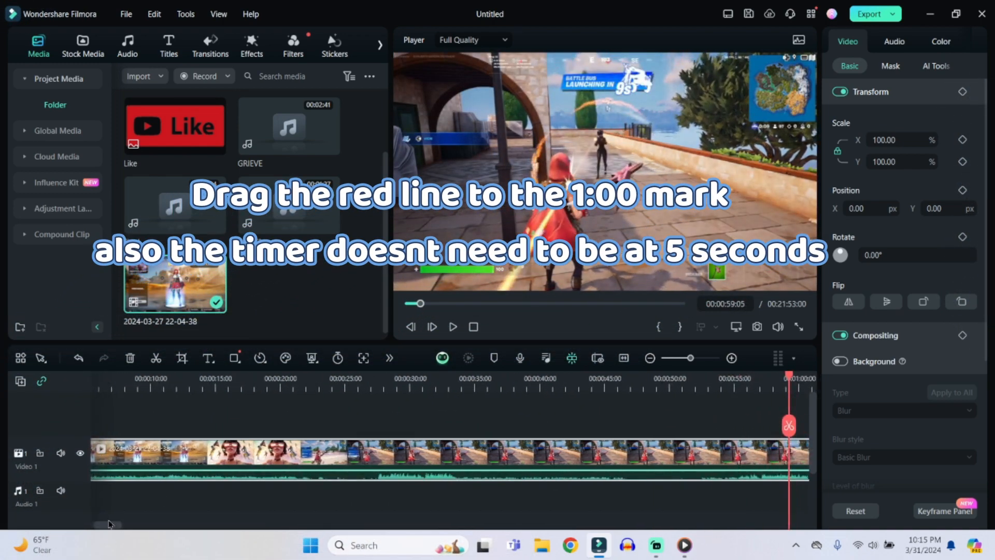
left_click_drag(109, 524, 125, 525)
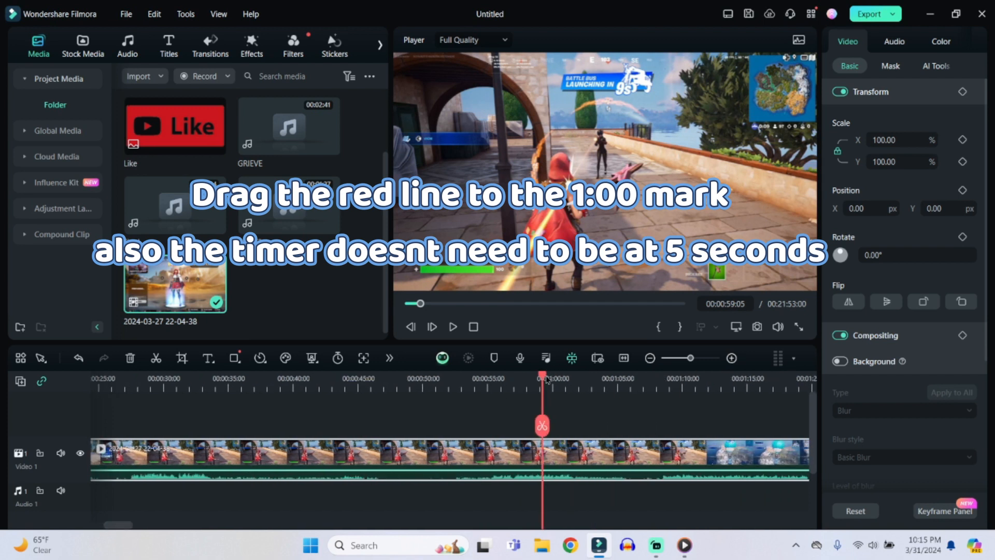
left_click_drag(545, 382, 553, 386)
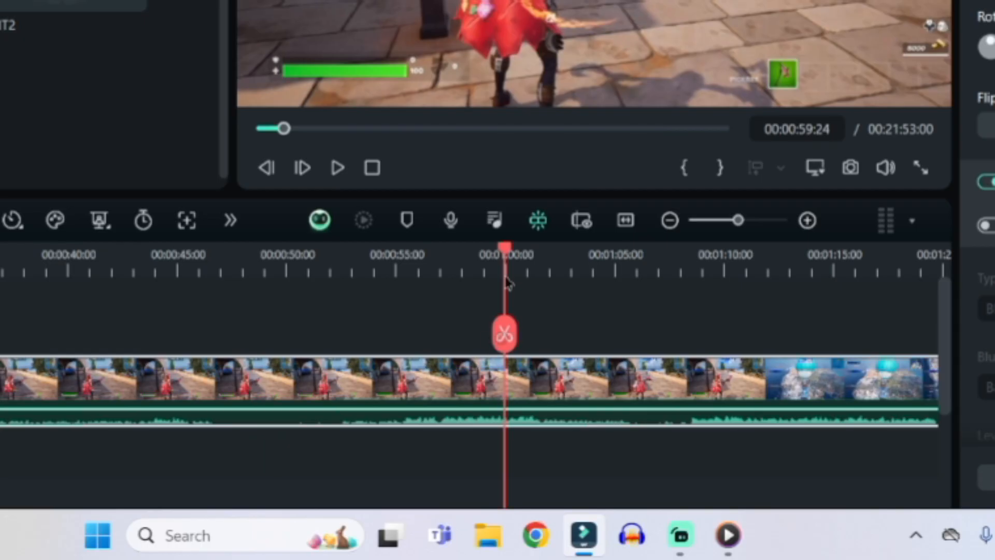
left_click_drag(506, 283, 509, 286)
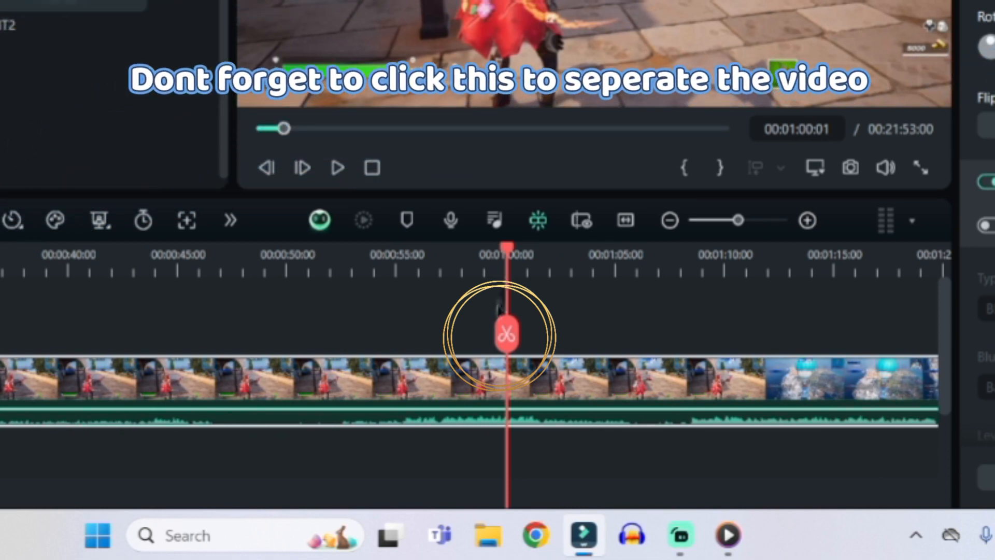
left_click(507, 333)
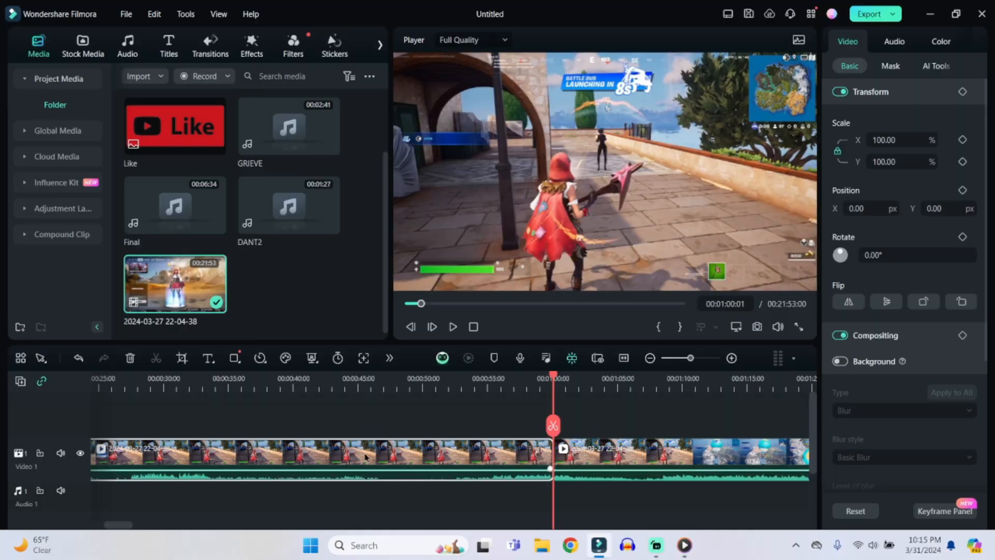
key("Delete")
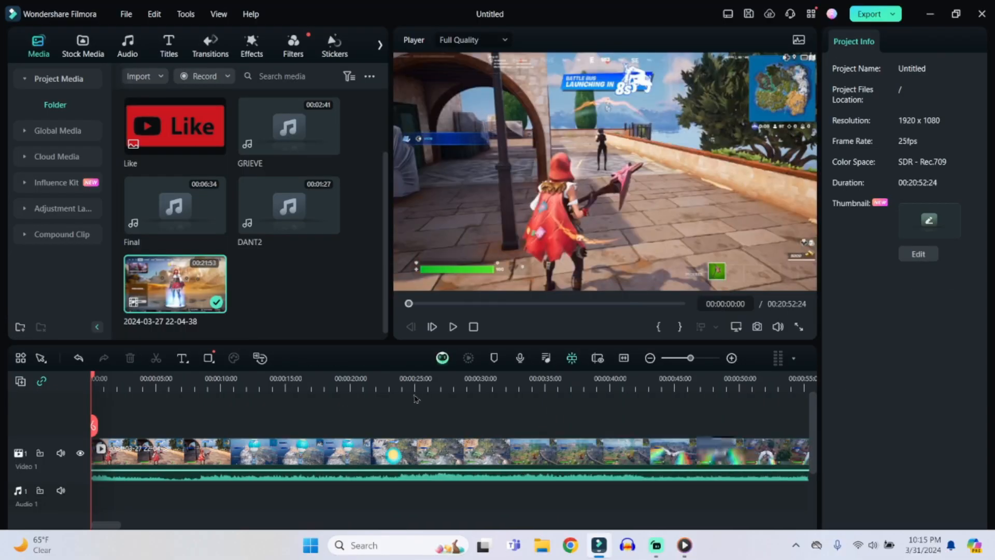
Step: Preview roughly the first 16 seconds of the trimmed gameplay clip and return the playhead to the start
left_click(453, 326)
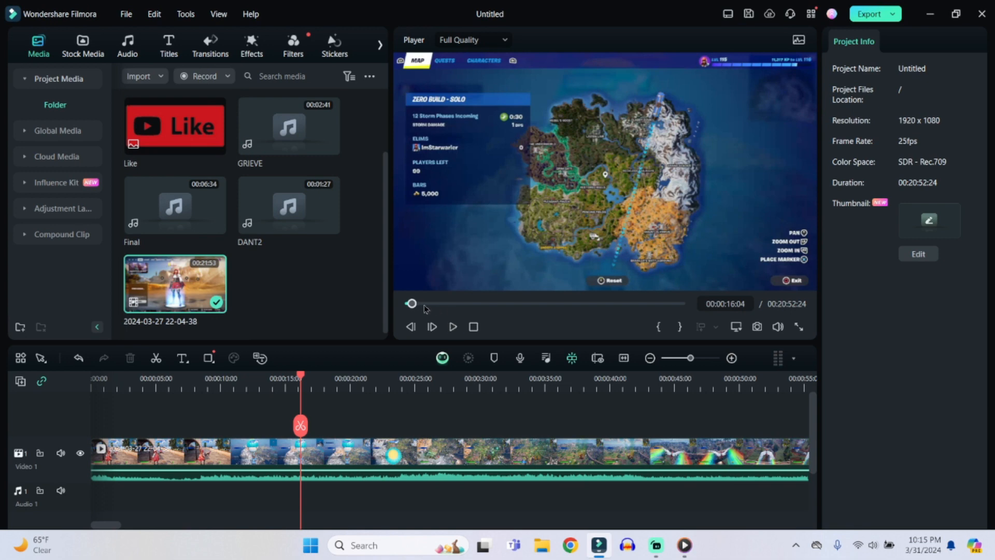
left_click_drag(413, 309, 397, 309)
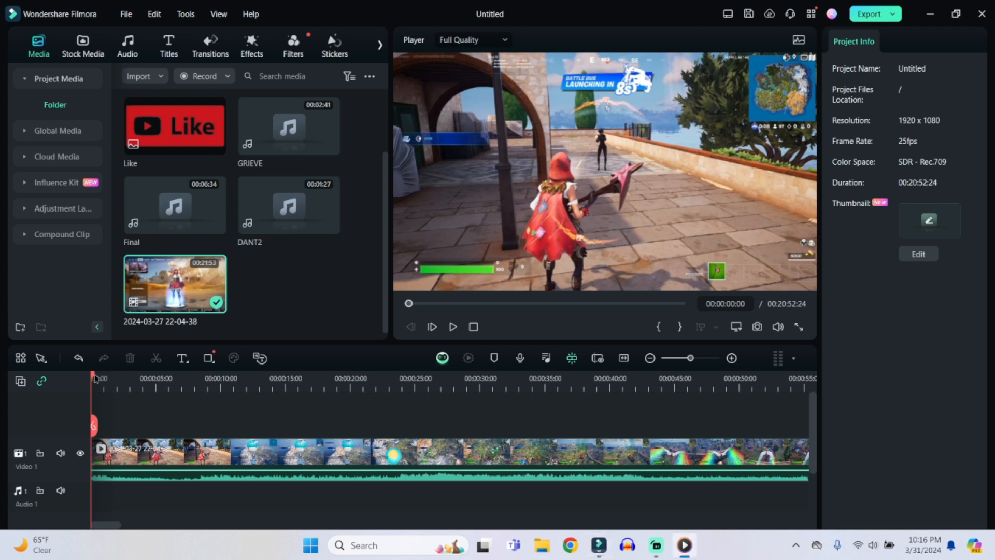
Step: Split the gameplay clip on the Video 1 track at 00:06:45:00
left_click_drag(94, 377, 816, 410)
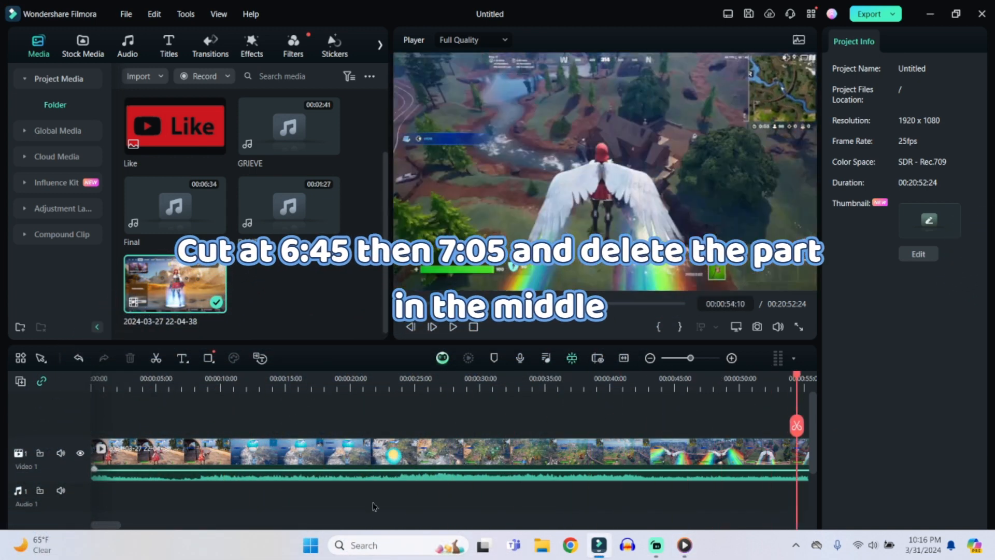
left_click_drag(110, 528, 235, 533)
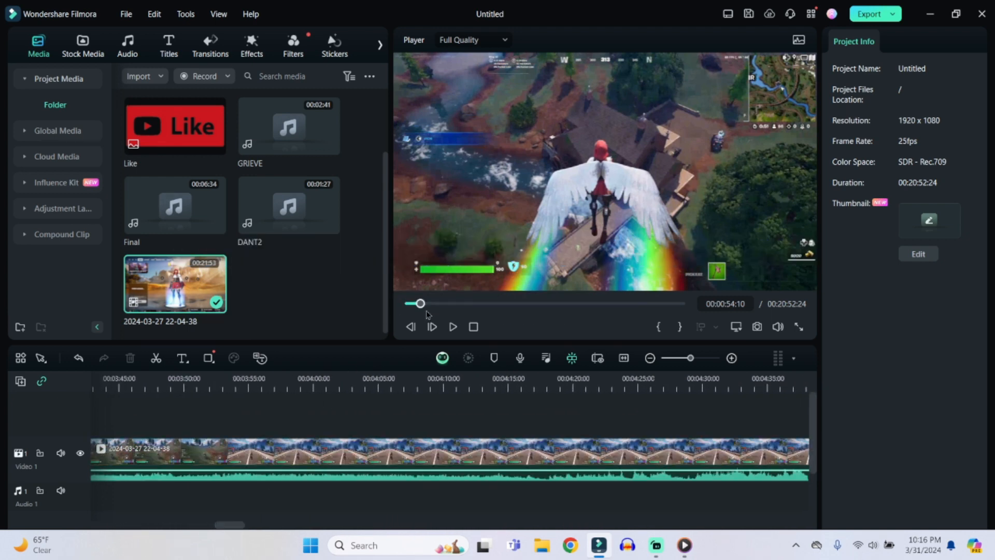
left_click_drag(422, 305, 503, 304)
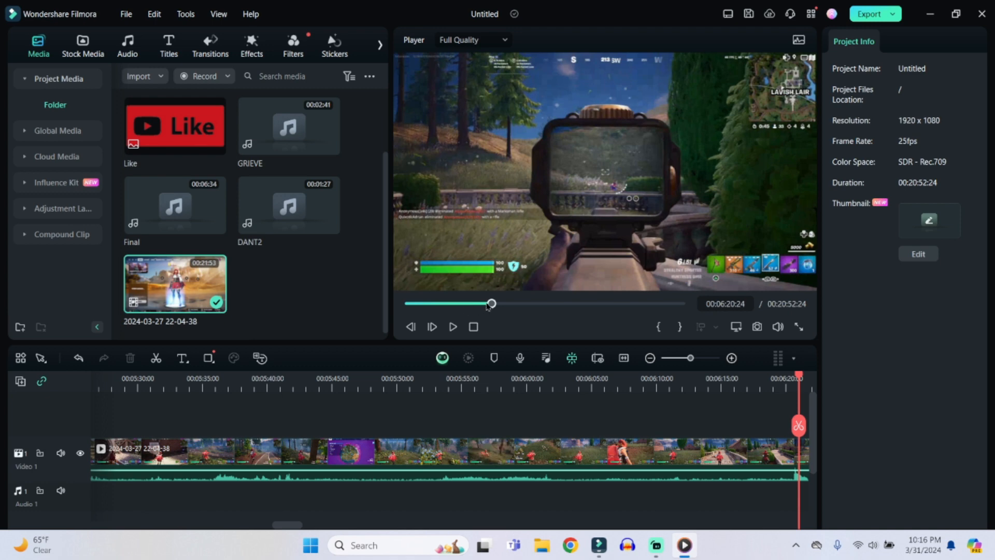
left_click_drag(493, 306, 499, 306)
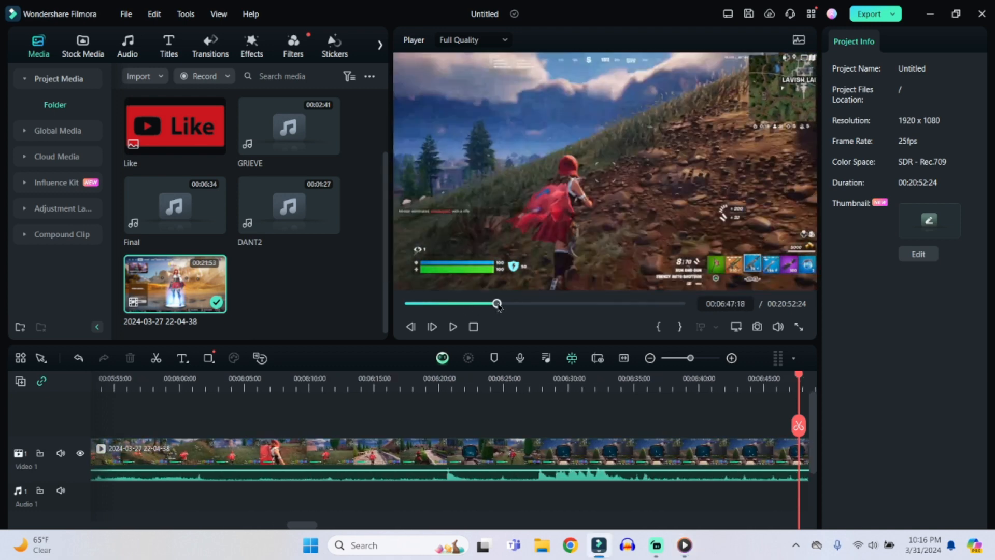
left_click_drag(306, 527, 321, 526)
left_click_drag(432, 380, 397, 394)
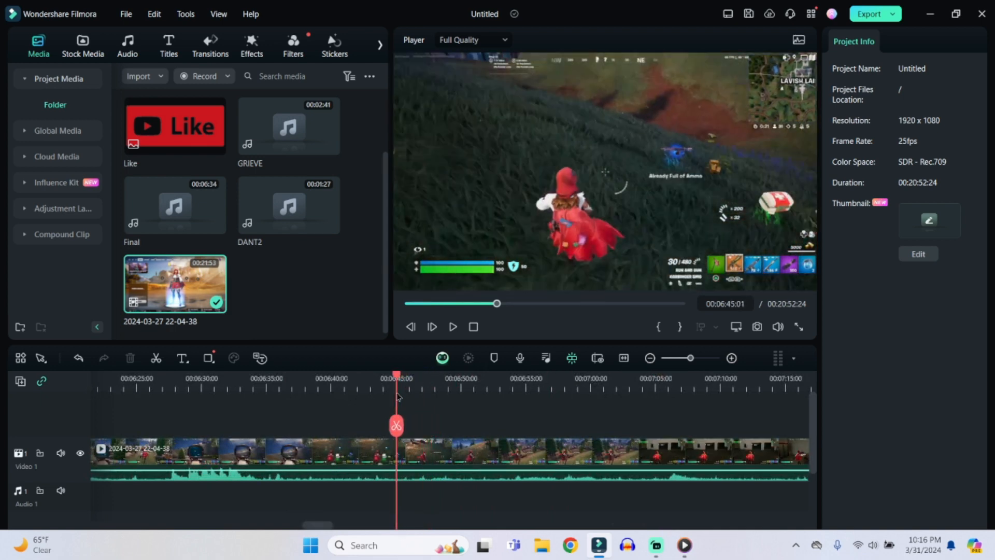
left_click(397, 426)
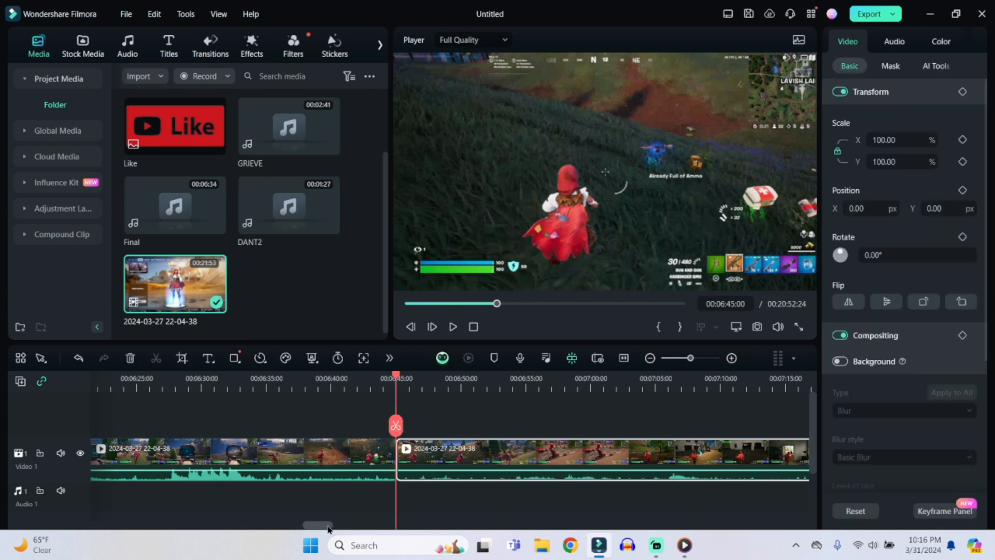
Step: Split the gameplay clip at 00:07:04:24 and delete the section between the 00:06:45:00 cut and this one
left_click_drag(328, 527, 346, 529)
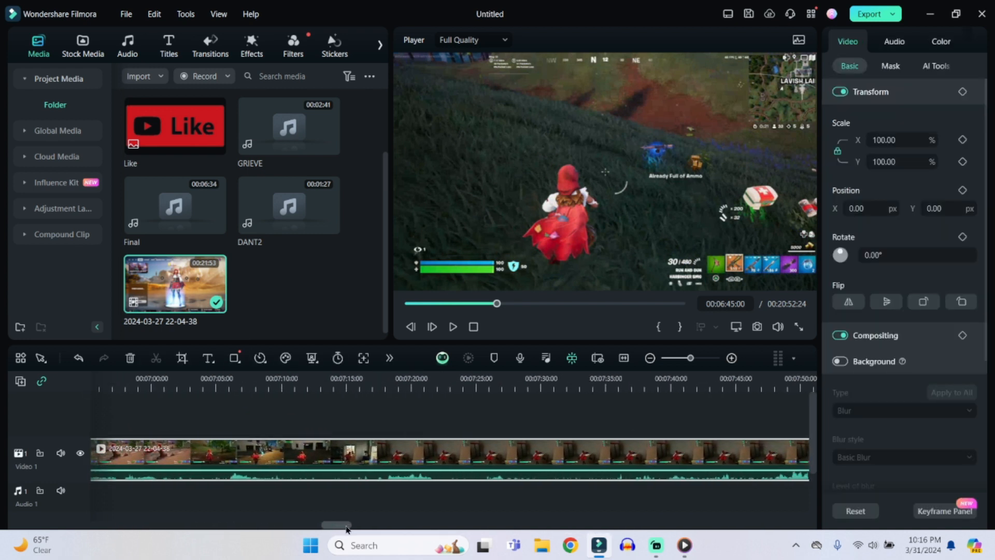
left_click(216, 388)
left_click(218, 426)
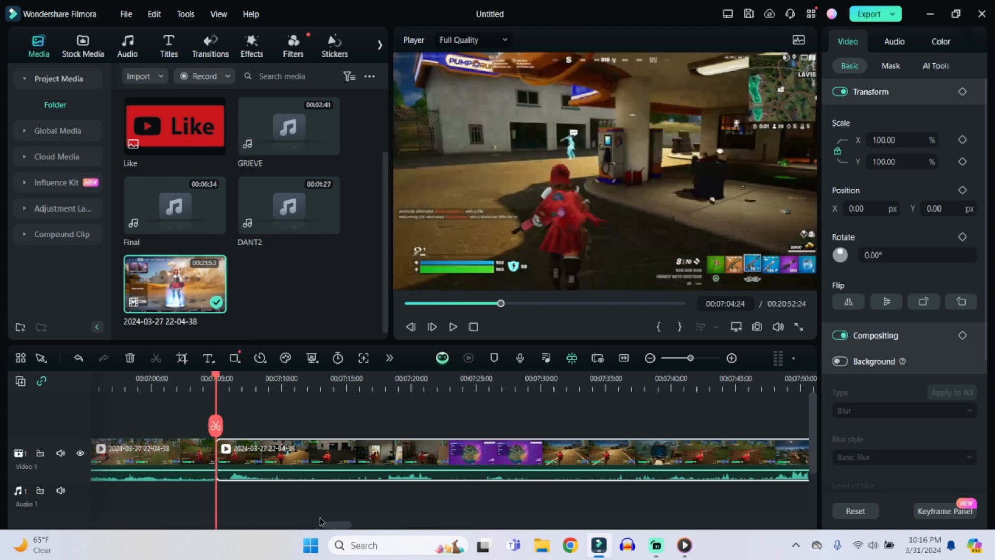
mouse_move(333, 527)
left_mouse_down()
mouse_move(313, 529)
mouse_move(321, 530)
left_mouse_up()
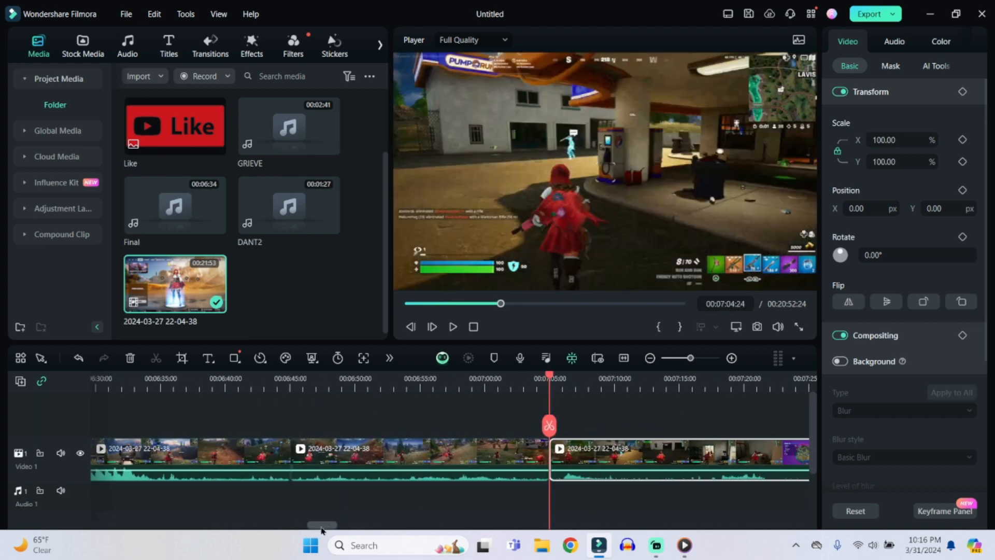
left_click(392, 449)
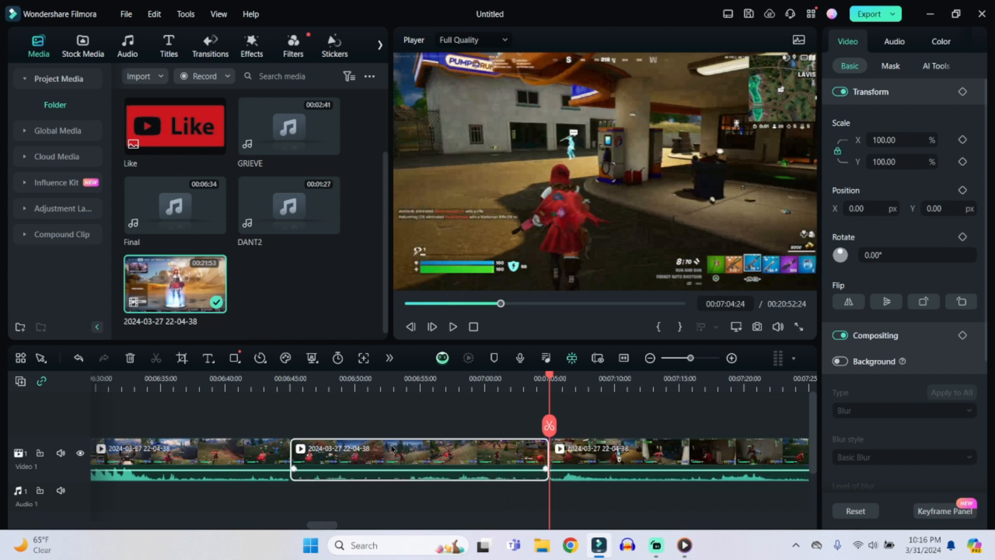
key("Delete")
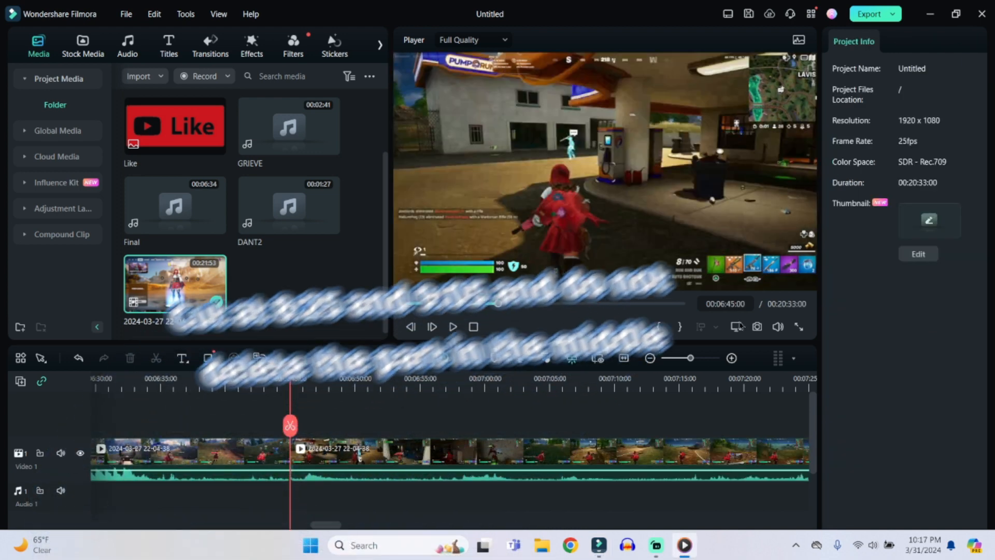
Step: Split the gameplay clip at 00:08:25:02
left_click_drag(499, 304, 524, 307)
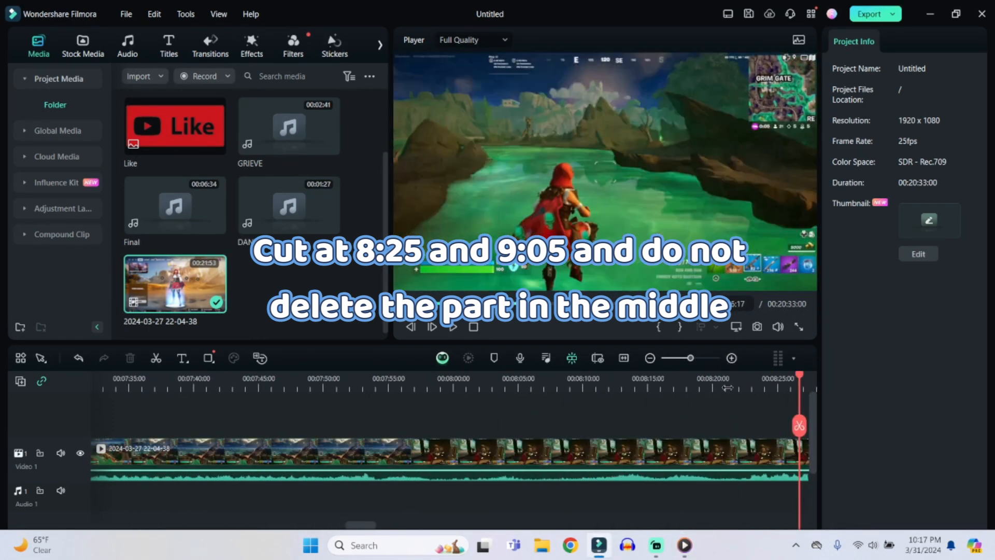
left_click_drag(372, 525, 376, 526)
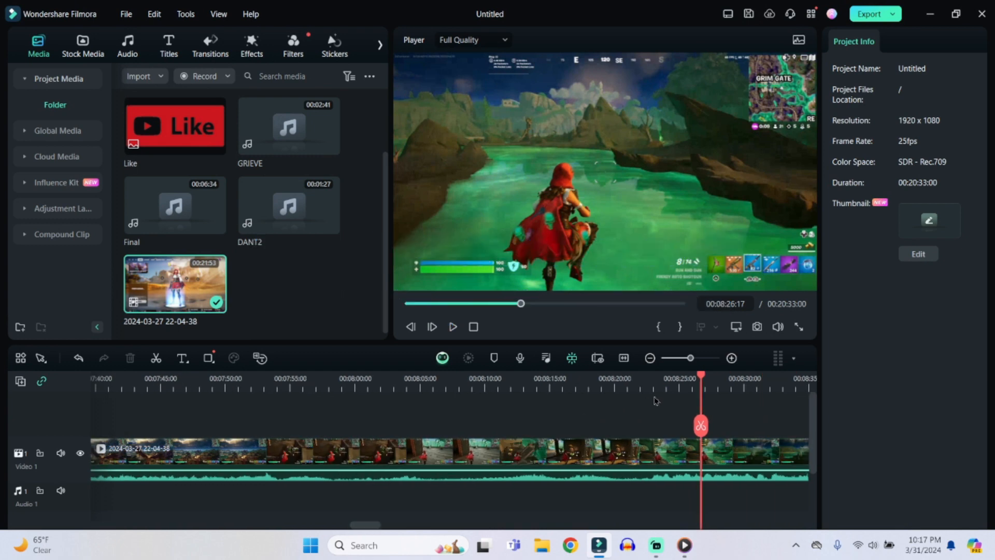
left_click_drag(702, 377, 680, 384)
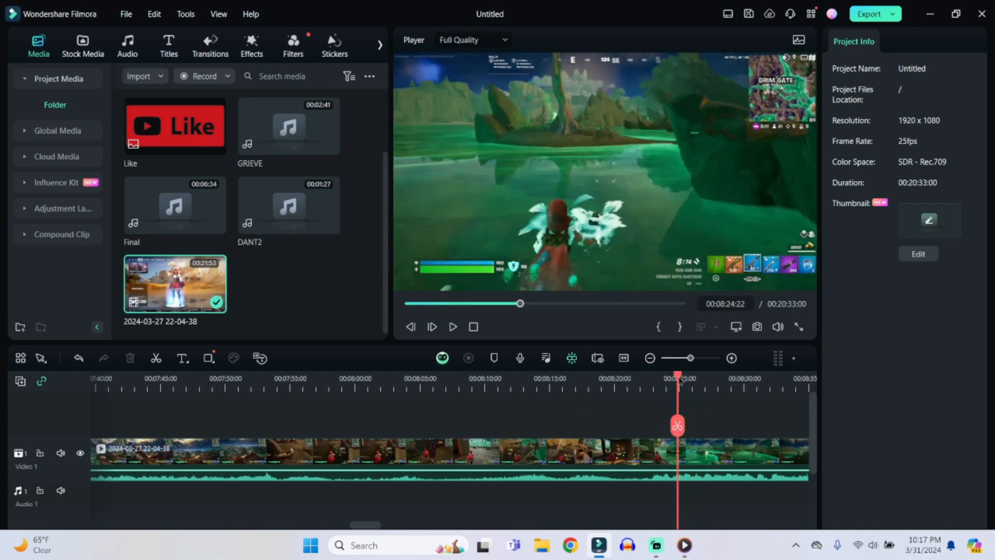
left_click_drag(678, 377, 680, 390)
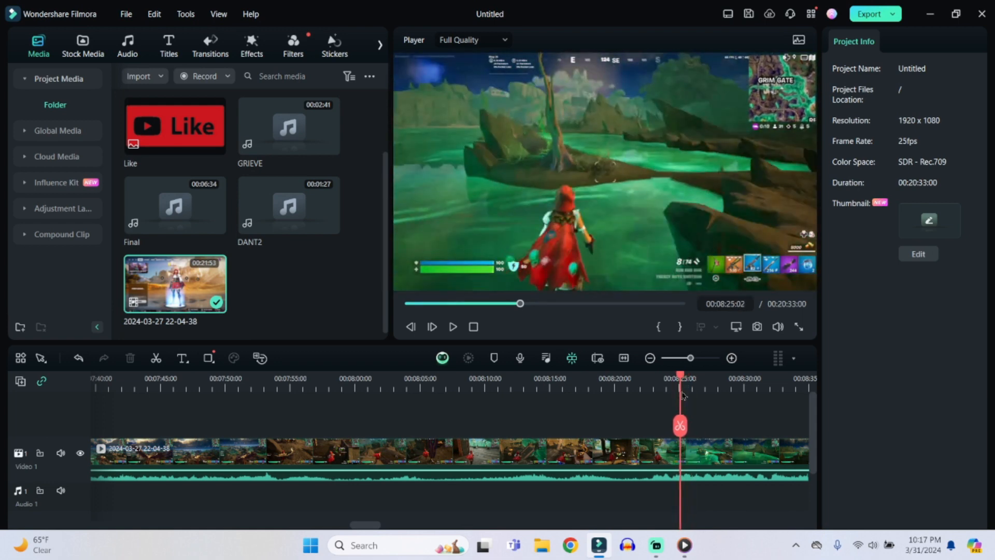
left_click(681, 426)
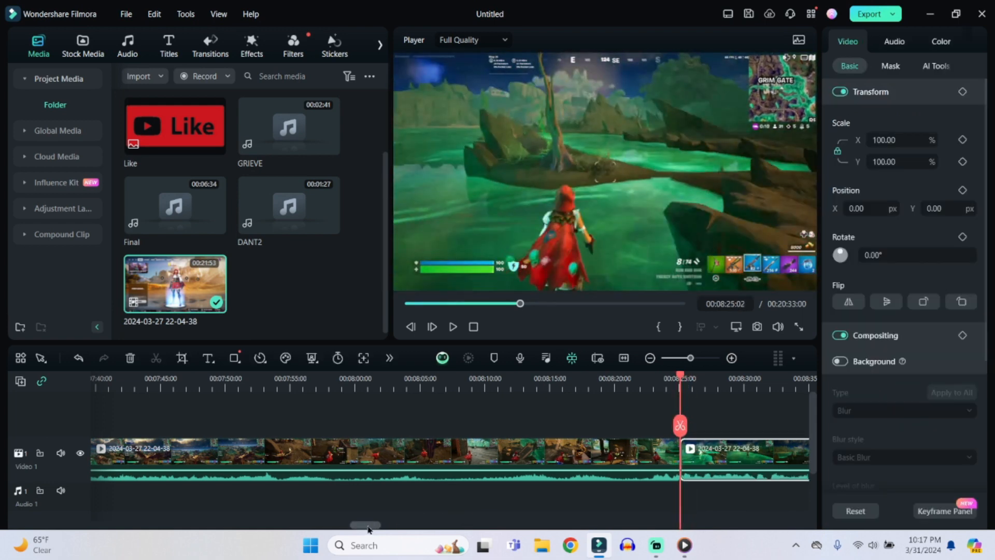
Step: Split the gameplay clip at 00:09:05:01, keep the section before the cut, and clear the clip selection
left_click_drag(368, 525, 404, 525)
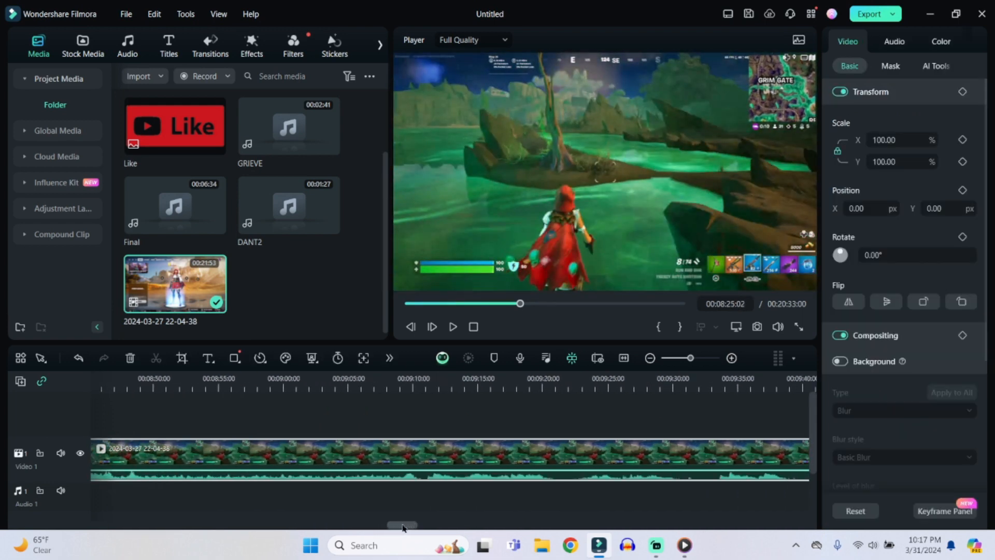
left_click(349, 380)
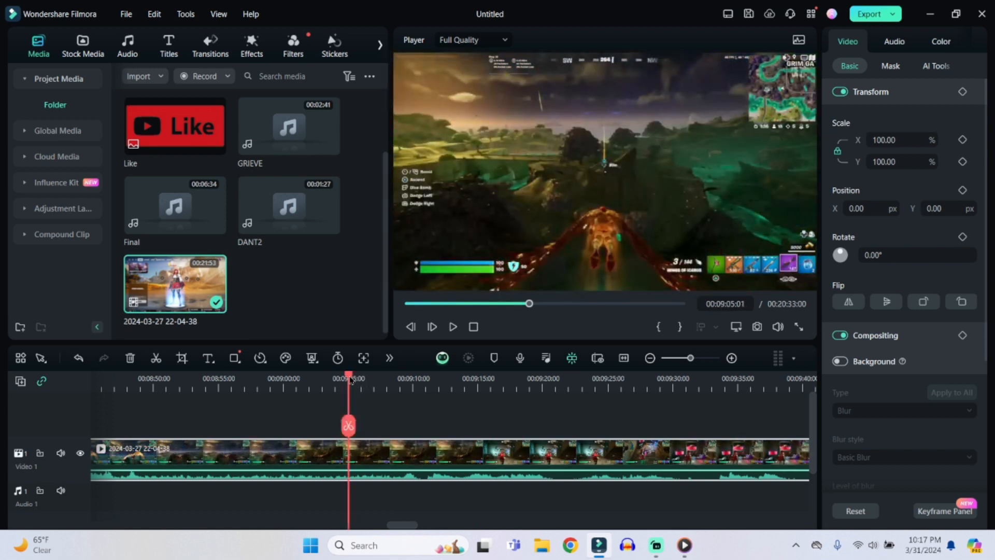
left_click(350, 382)
key("Left")
key("Left")
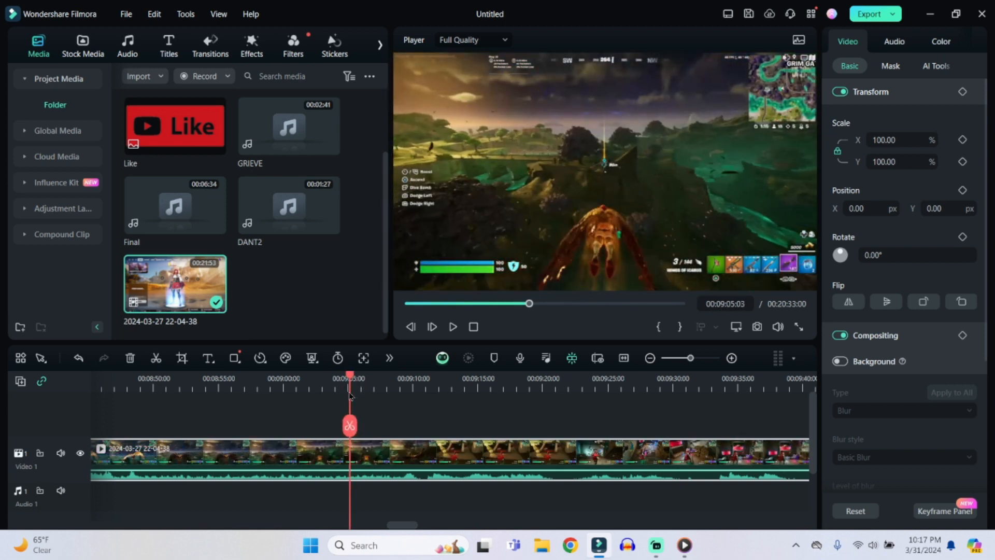
left_click(349, 425)
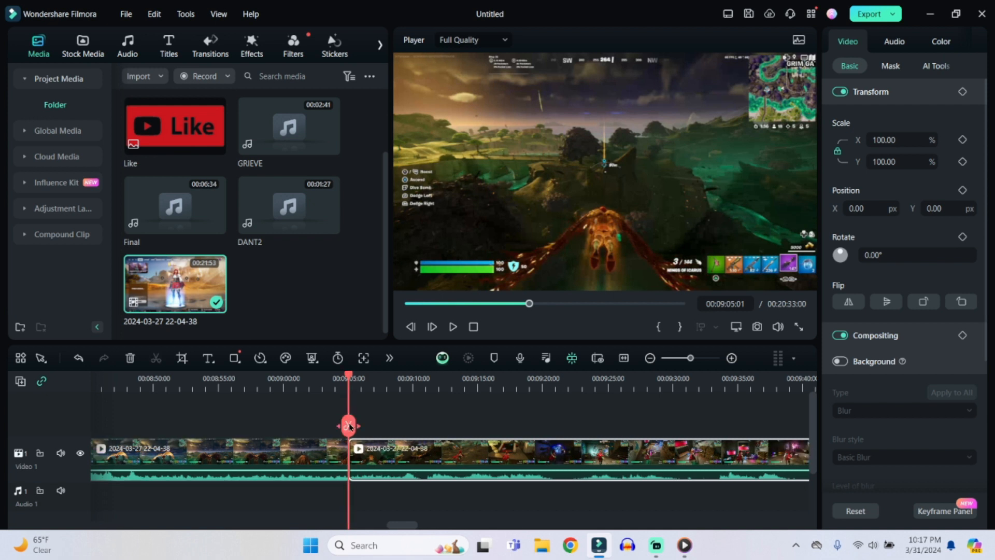
left_click(310, 420)
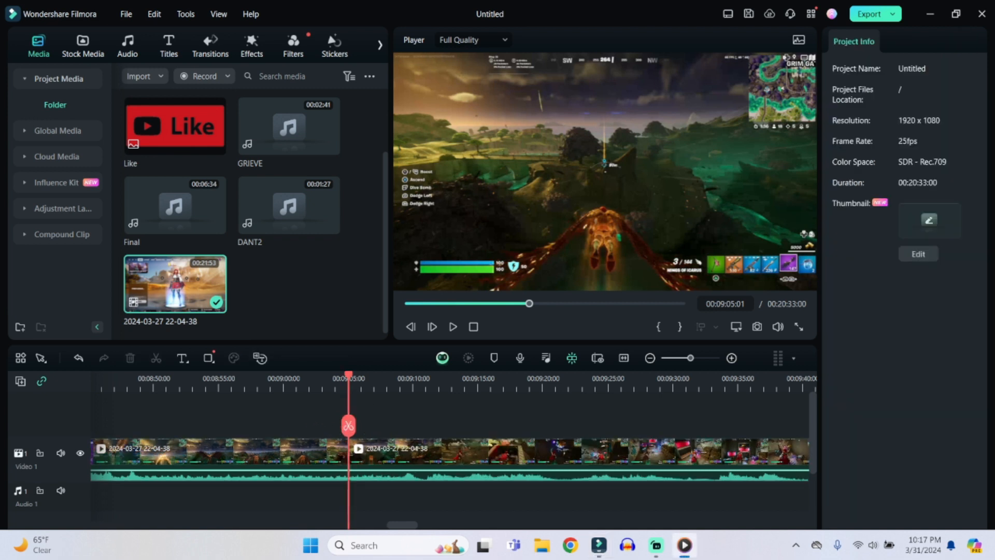
Step: Split the gameplay clip at 00:10:07:14
left_click_drag(269, 380, 646, 380)
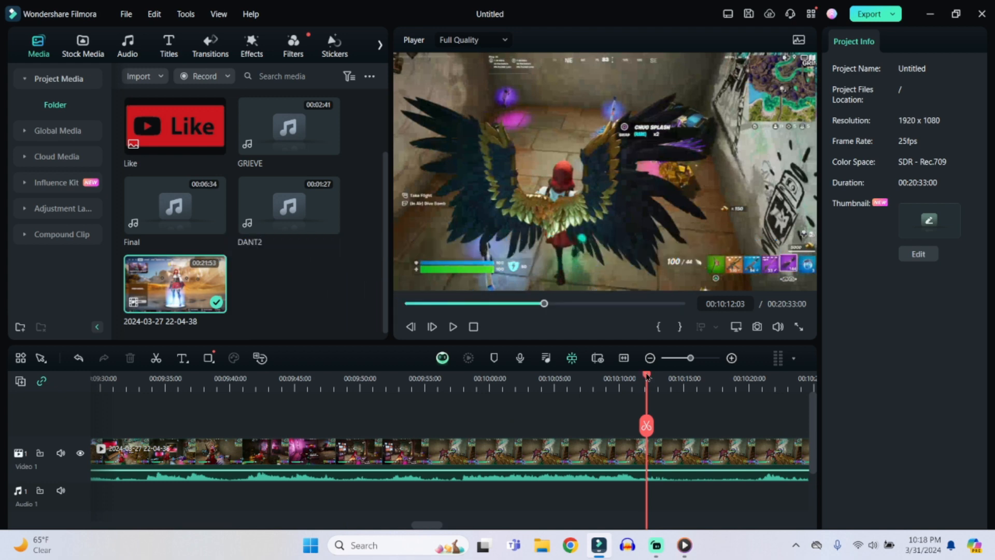
left_click(608, 392)
left_click_drag(608, 392, 590, 392)
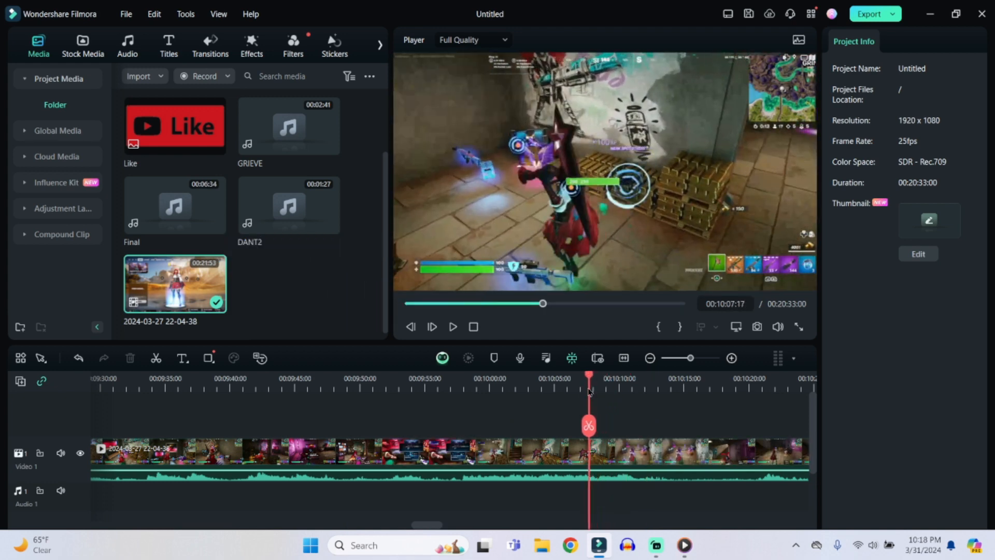
left_click(587, 426)
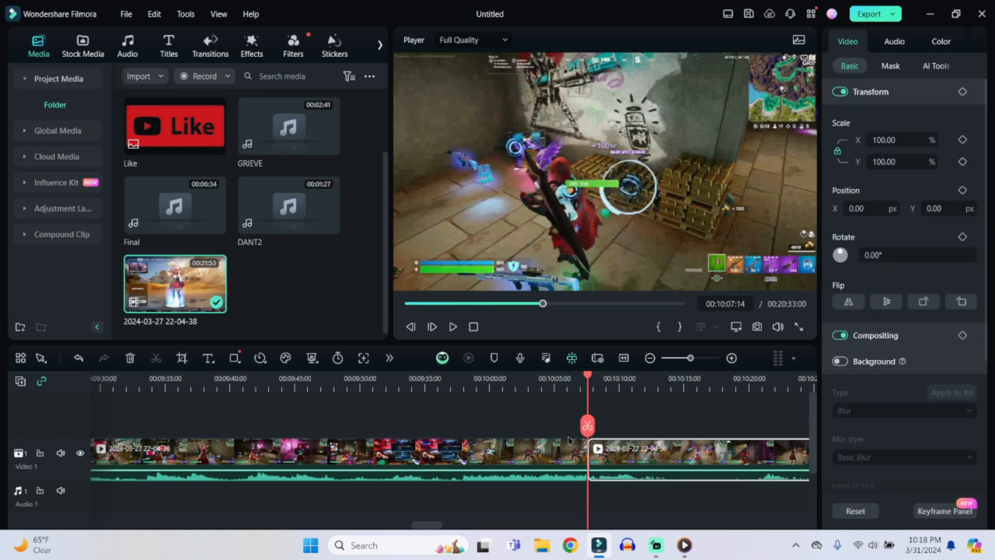
Step: Split the gameplay clip at about 00:11:40:00, keeping the sections on both sides of the cut
left_click_drag(544, 309, 568, 311)
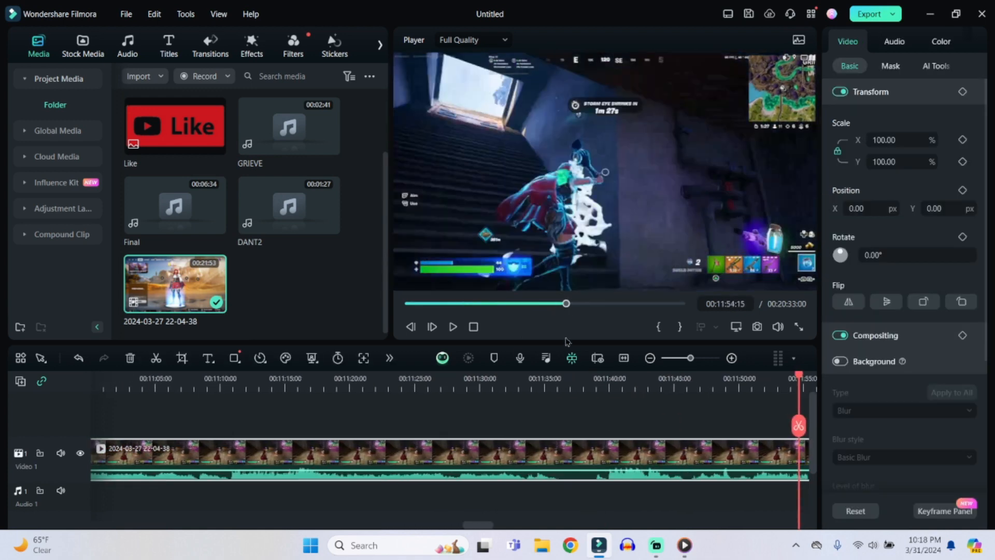
left_click(609, 385)
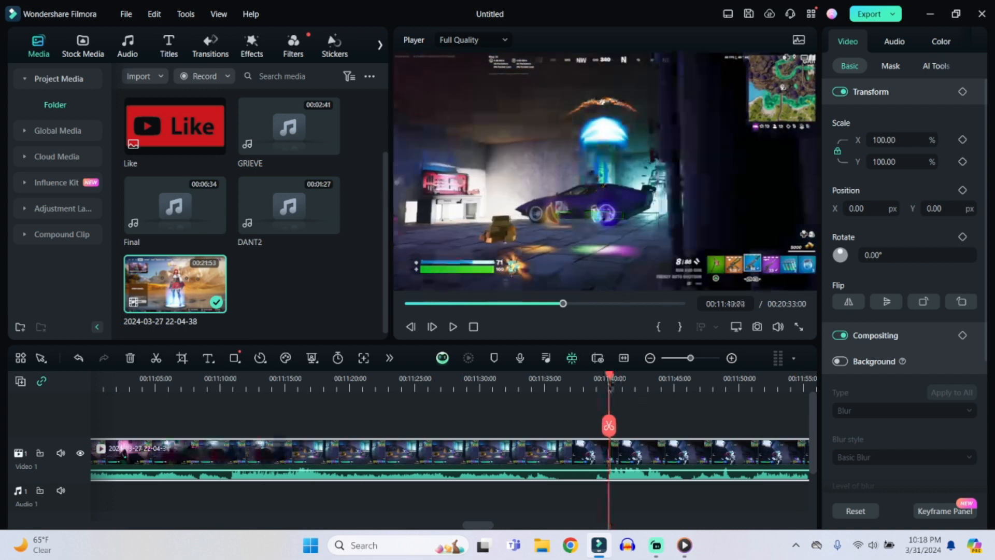
left_click(609, 426)
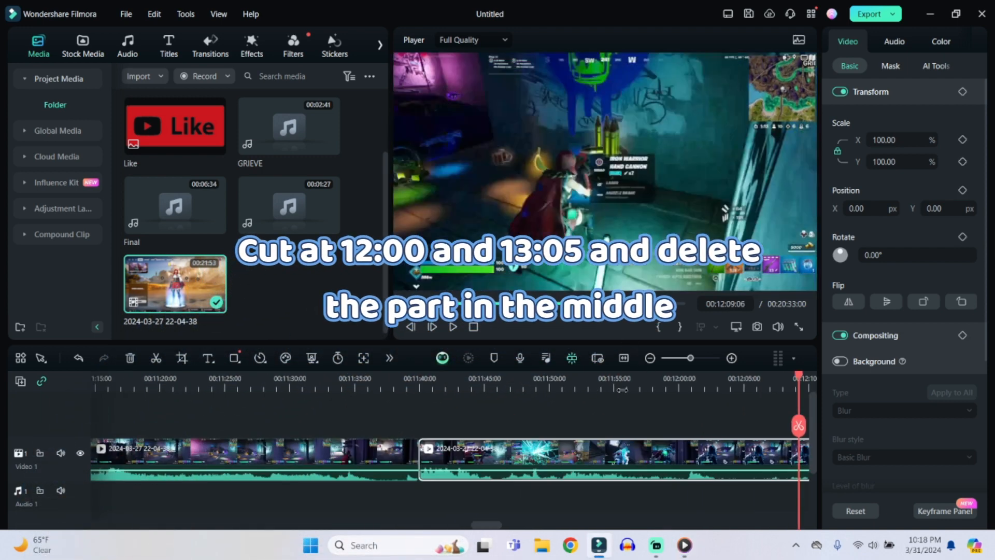
Step: Split the gameplay clip at 00:12:00:00
left_click(679, 381)
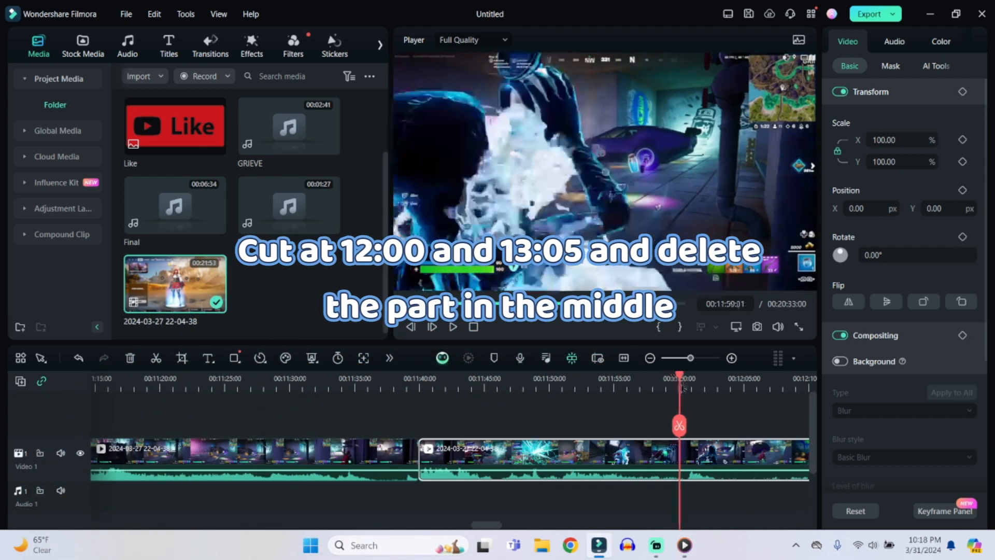
left_click(680, 390)
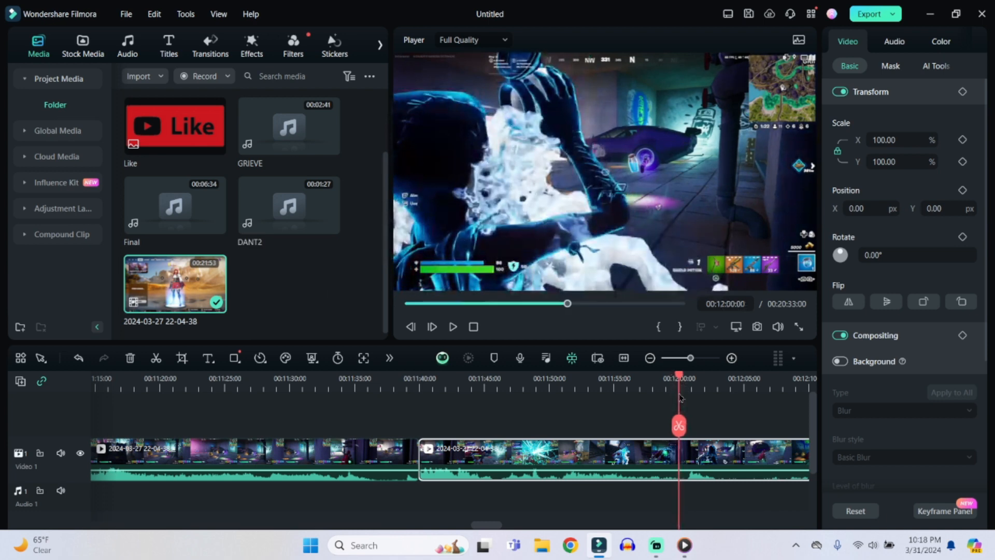
left_click(679, 425)
Step: Split the gameplay clip at 00:13:04:24 and delete the section between the 00:12:00:00 cut and this one
left_click_drag(493, 527, 531, 527)
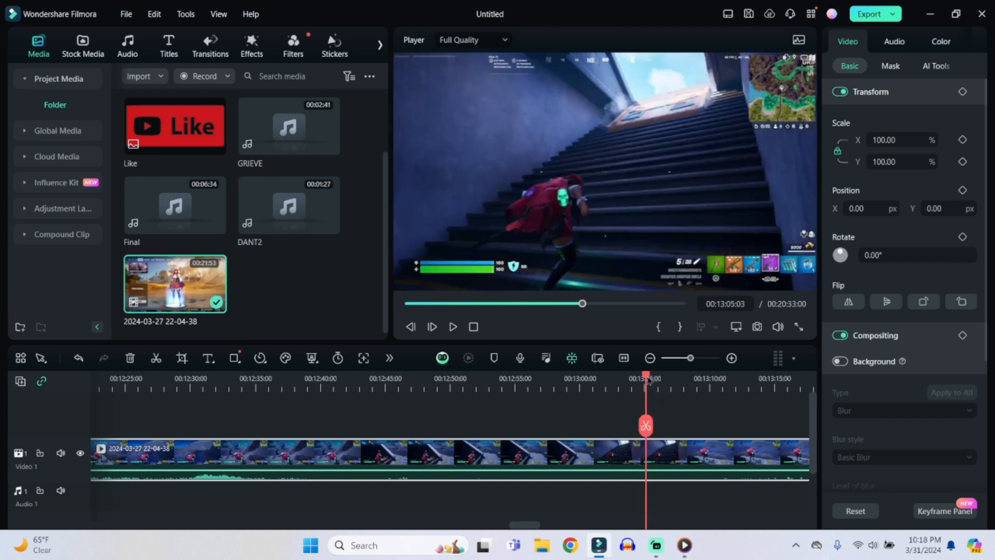
left_click_drag(646, 382, 645, 387)
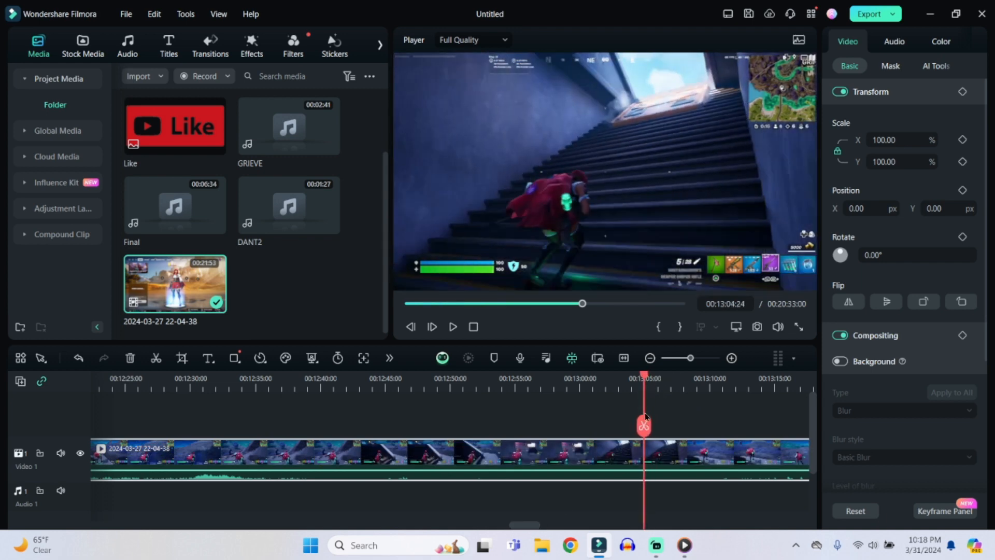
left_click(644, 426)
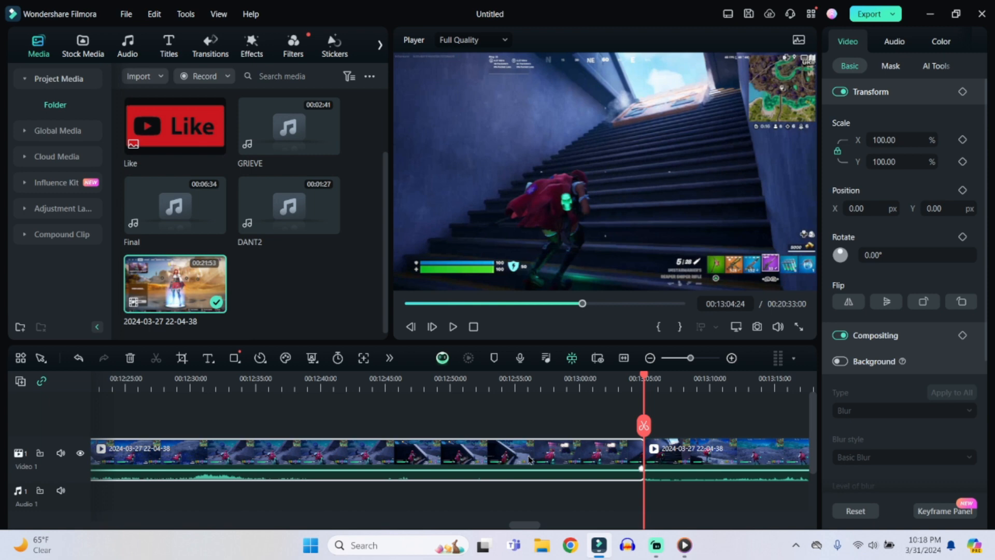
key("Delete")
Step: Split the gameplay clip at 00:15:20:00
left_click_drag(577, 304, 630, 305)
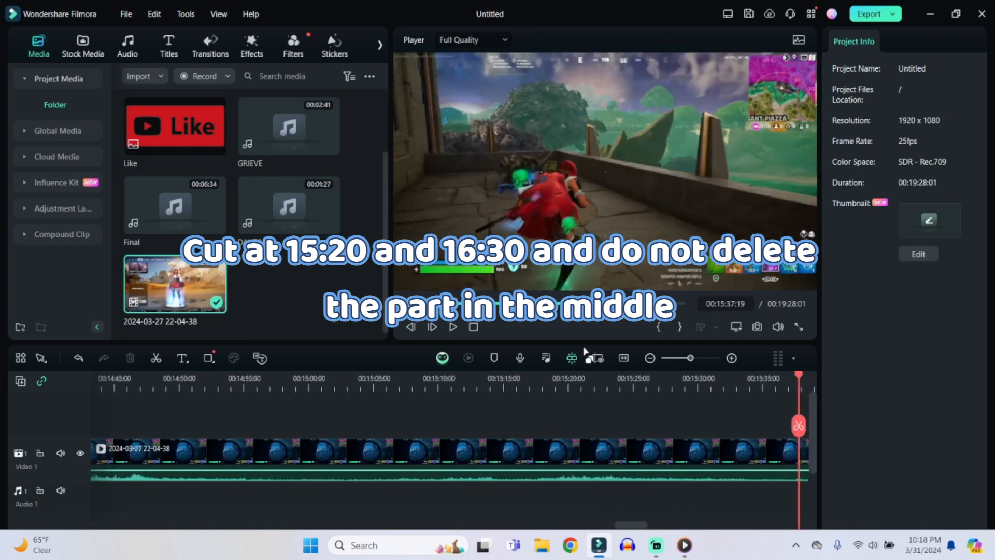
left_click(565, 379)
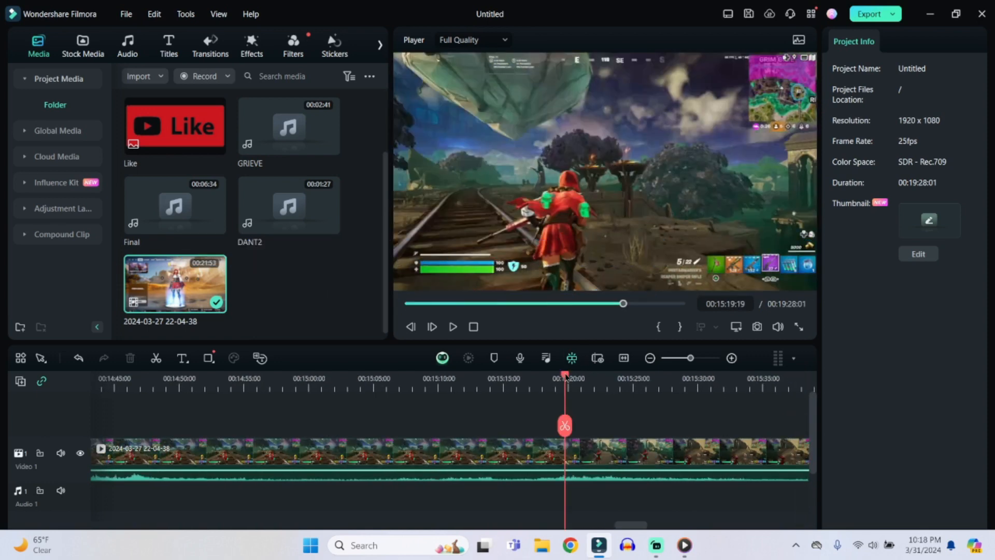
left_click_drag(566, 378, 568, 399)
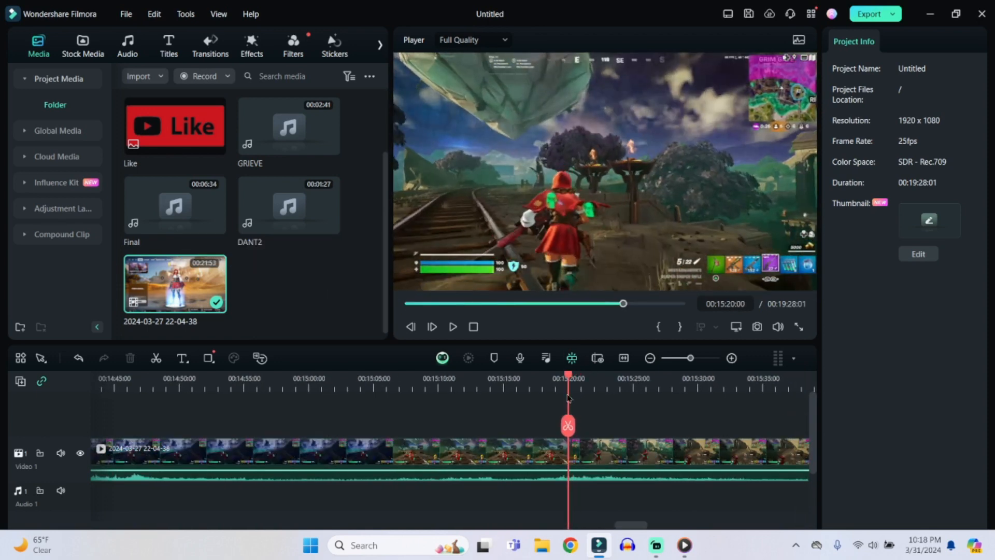
left_click(568, 425)
Step: Split the gameplay clip at 00:16:30:00, keeping the section between this cut and the one at 00:15:20:00
left_click_drag(636, 523, 668, 523)
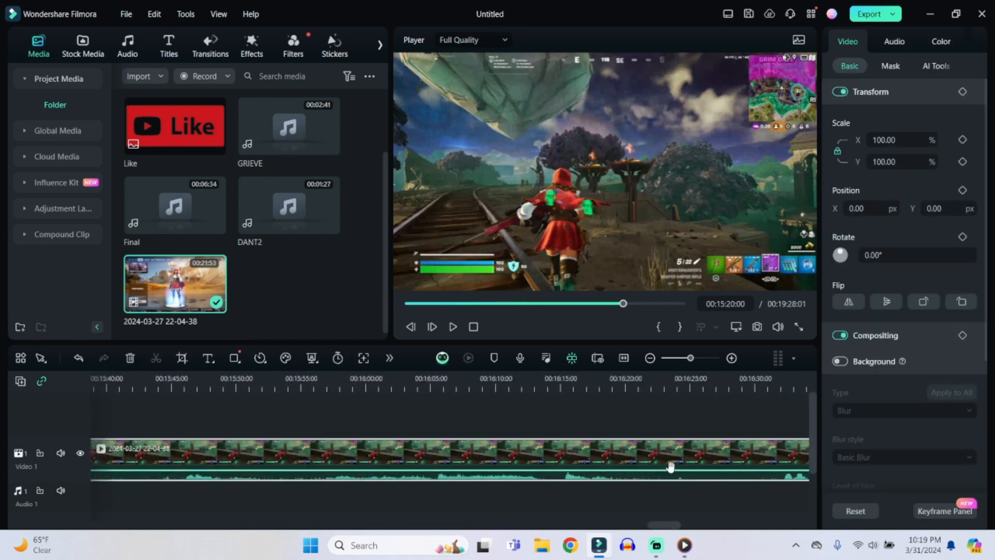
left_click(752, 379)
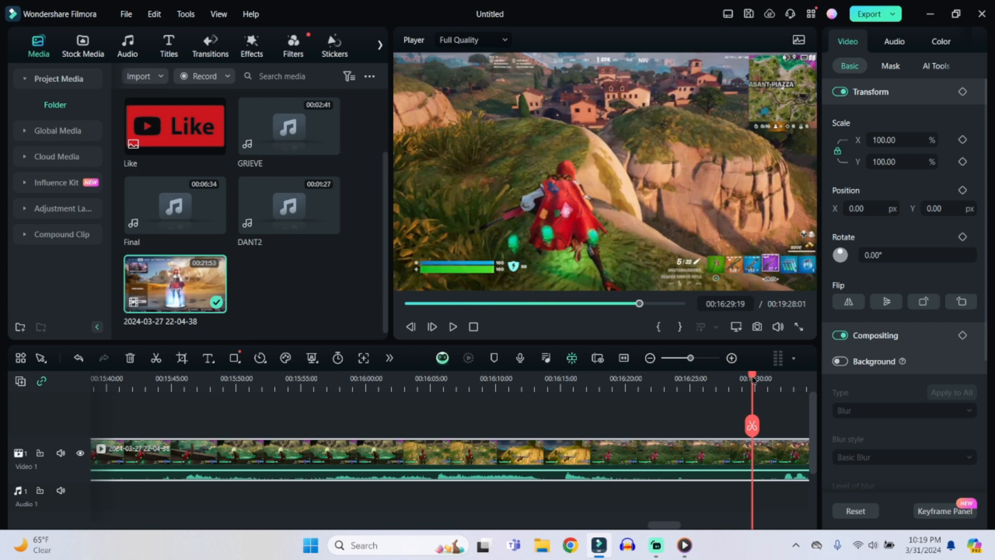
left_click_drag(753, 380, 756, 386)
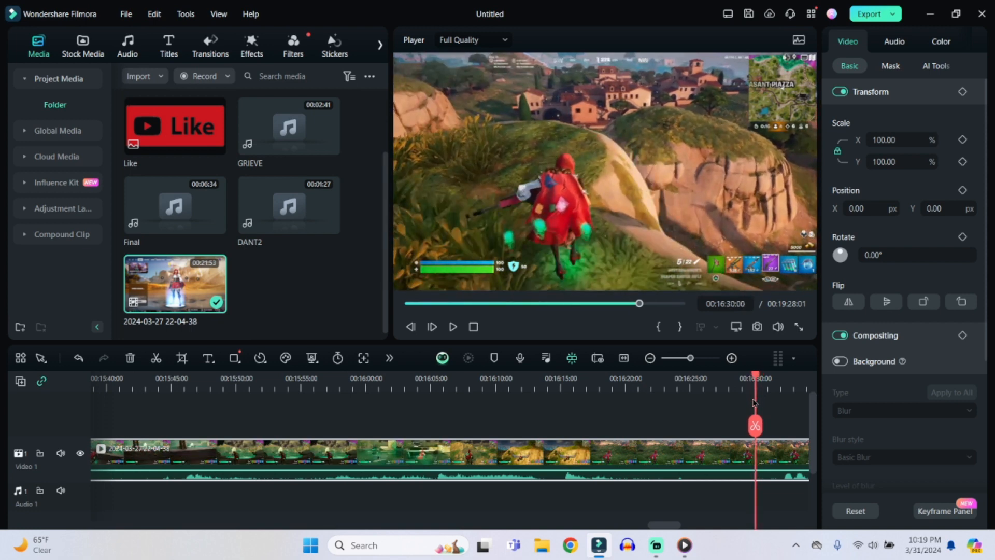
left_click(755, 426)
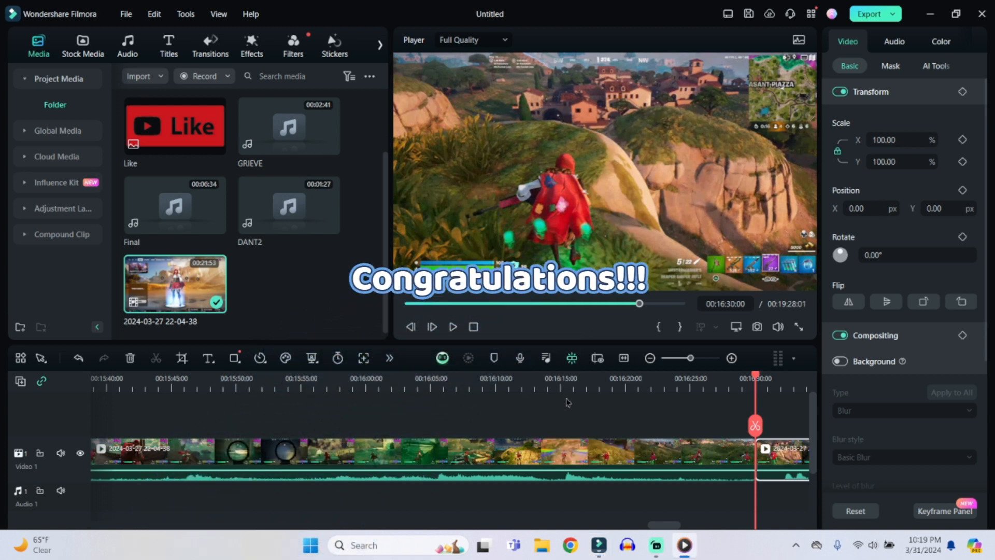
Step: Set the uniform speed of the section between about 00:08:25:00 and 00:09:05:00 to 2.00 and play back the sped-up footage
left_click(546, 447)
left_click_drag(655, 528, 348, 514)
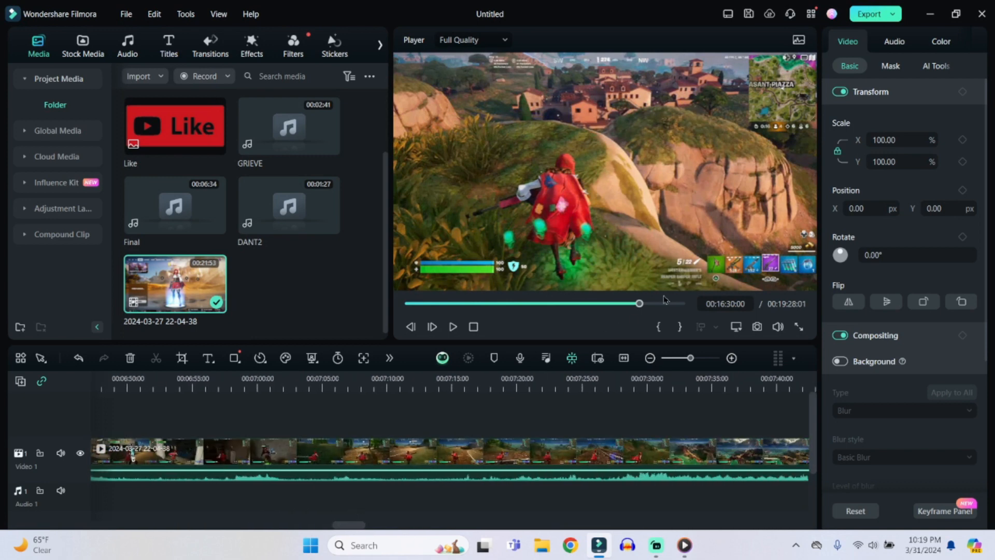
left_click_drag(639, 303, 524, 310)
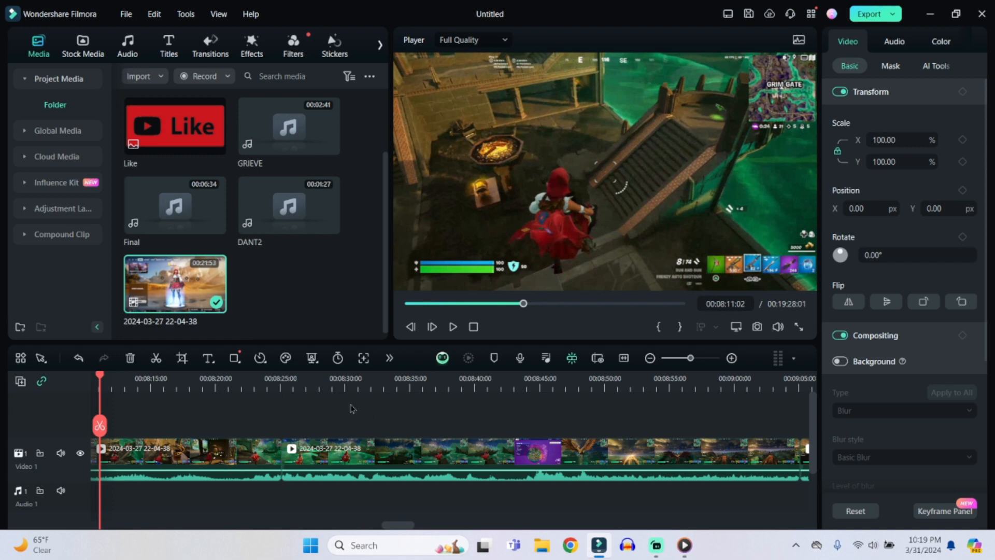
left_click(279, 382)
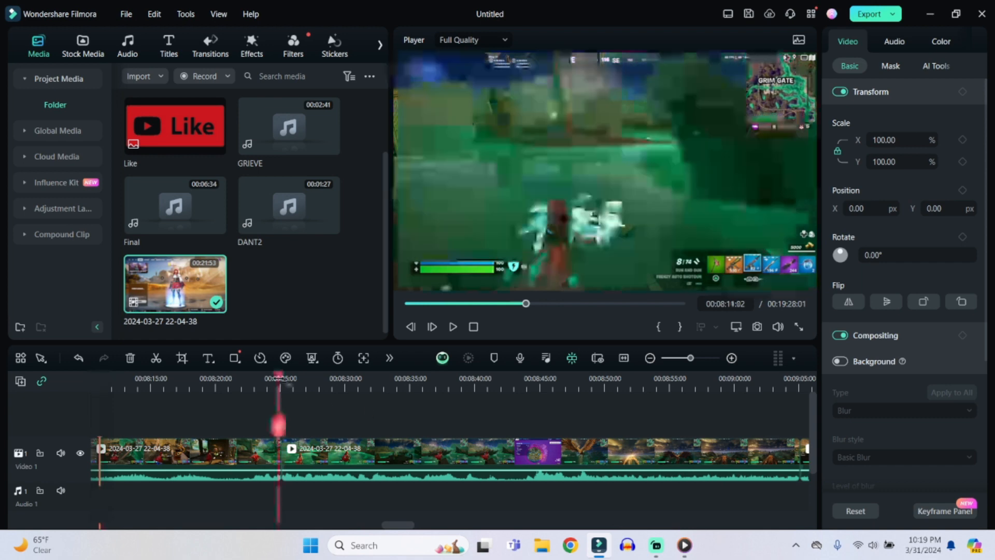
left_click(337, 458)
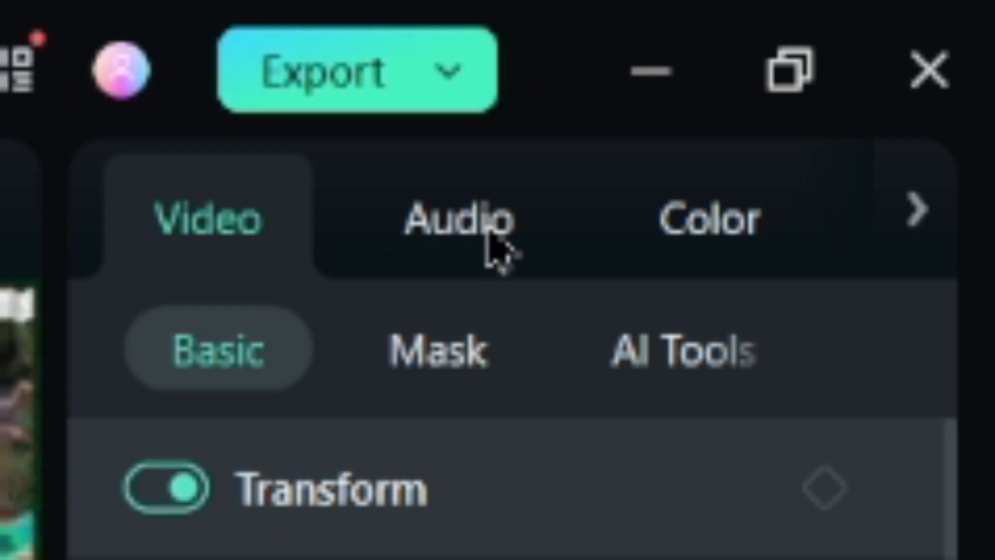
left_click(914, 215)
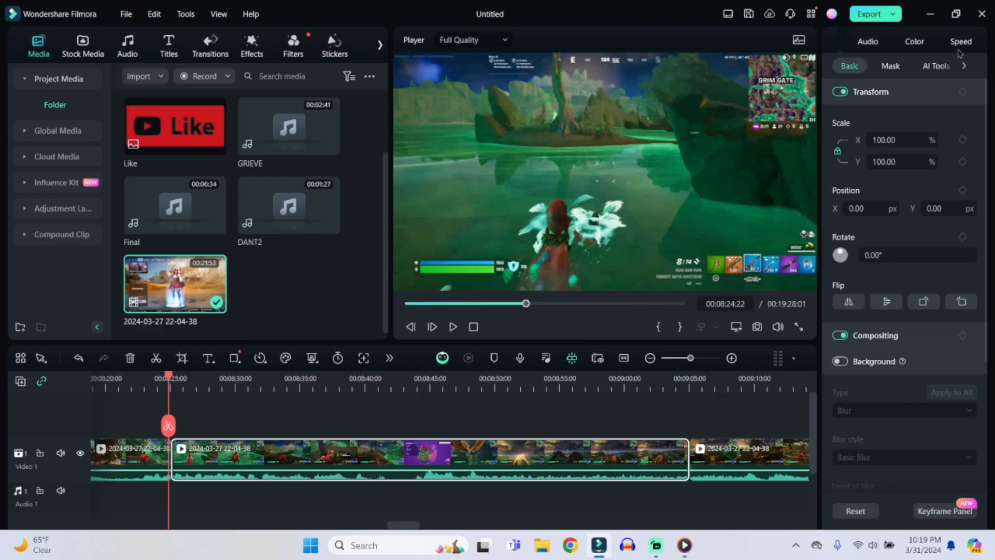
left_click(962, 42)
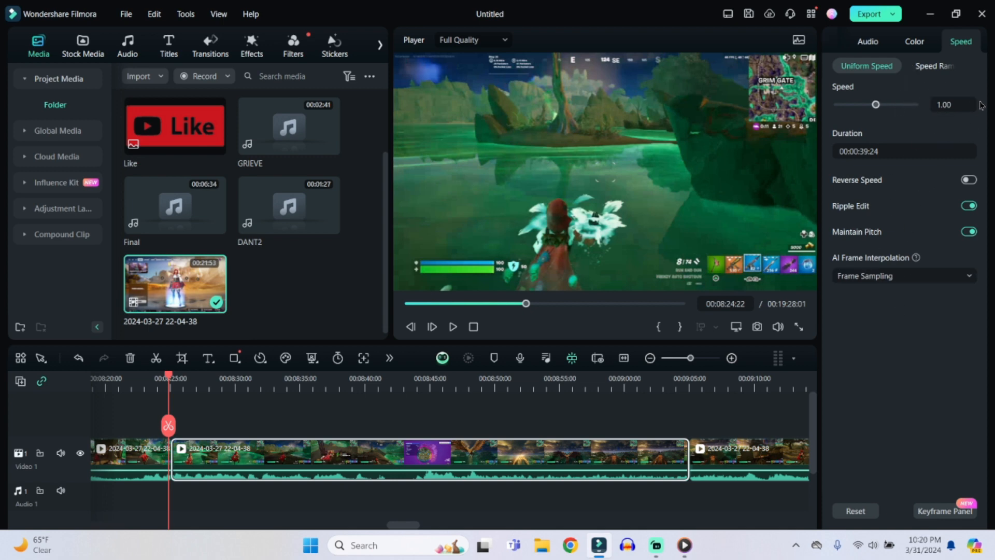
left_click(953, 105)
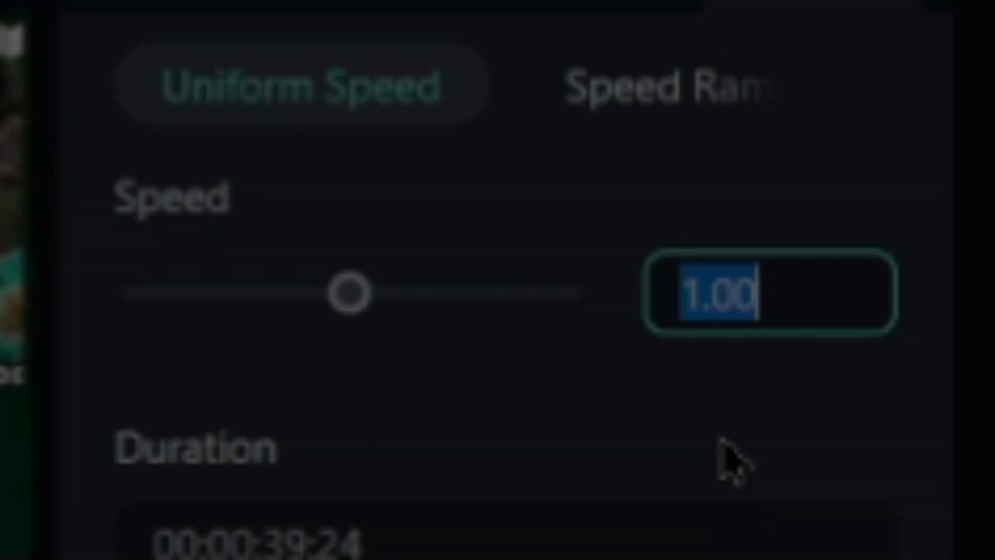
type("2.00")
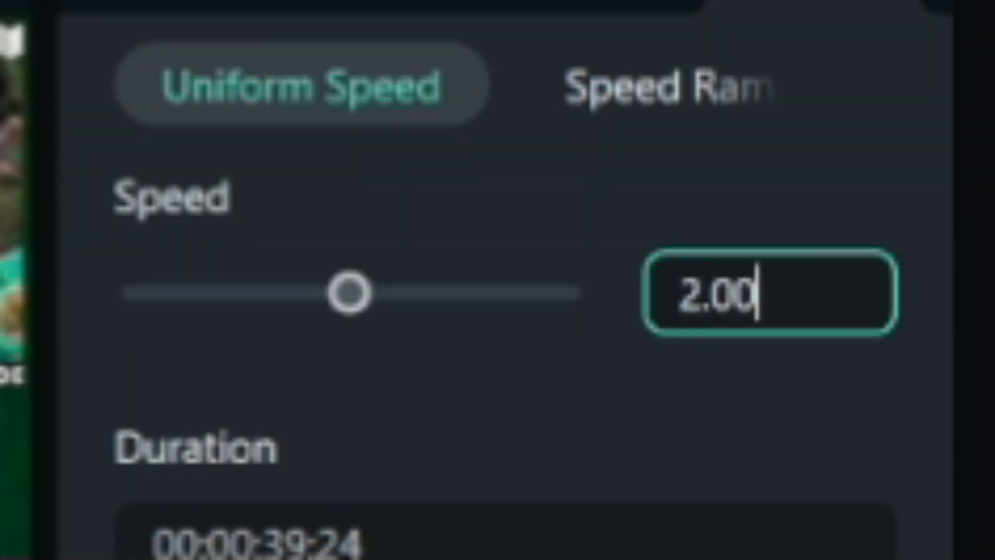
key("Return")
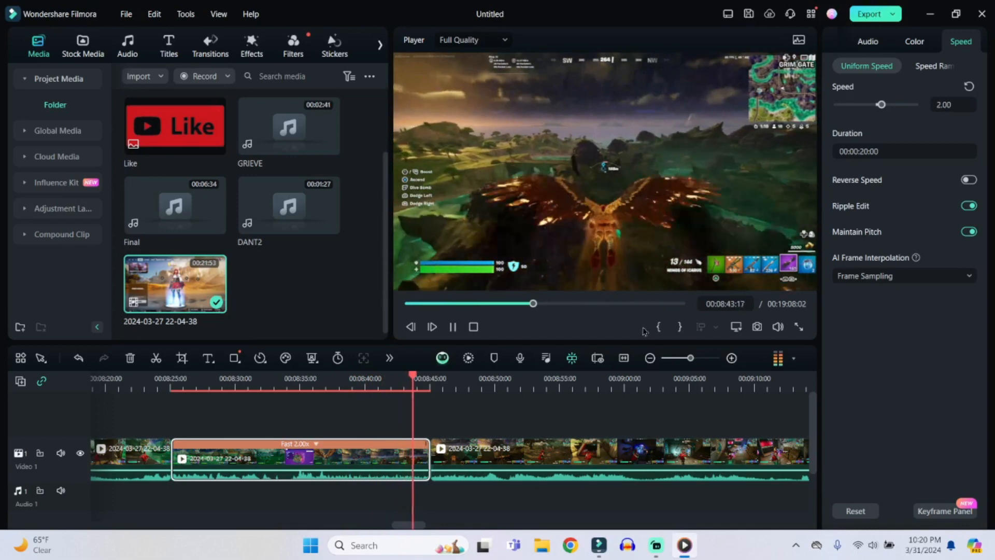
left_click(451, 333)
left_click(451, 334)
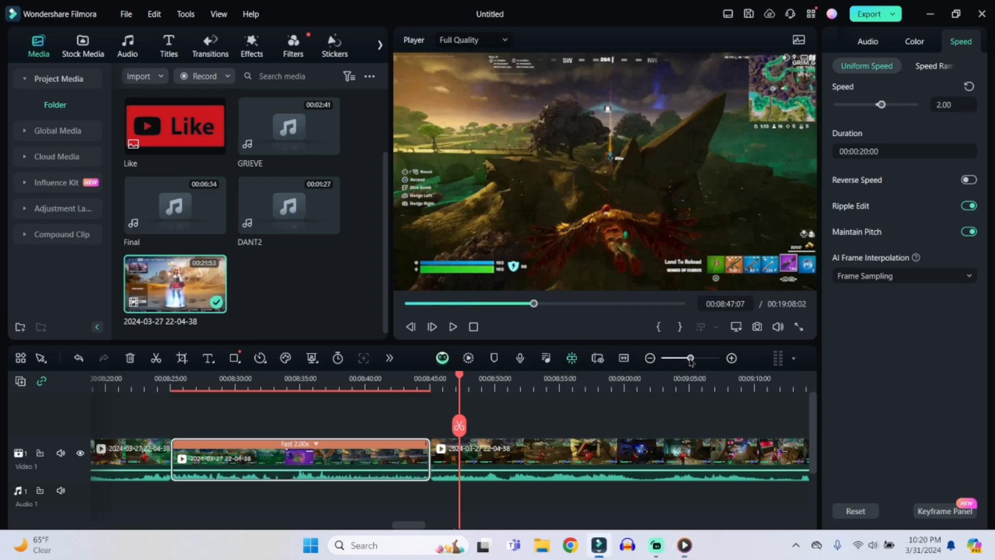
Step: Double the playback speed of the fifth section of the gameplay clip
left_click_drag(691, 358, 666, 360)
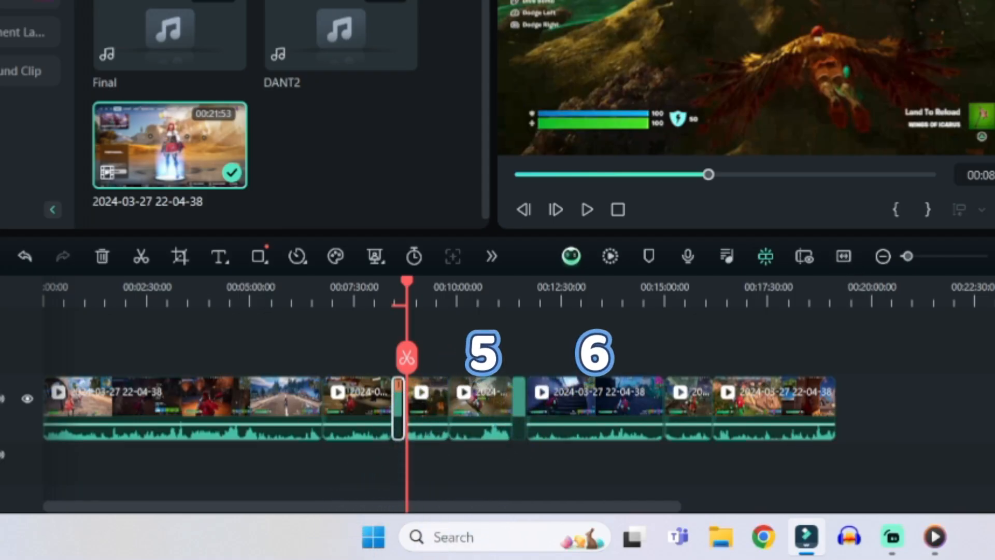
key("alt+Tab")
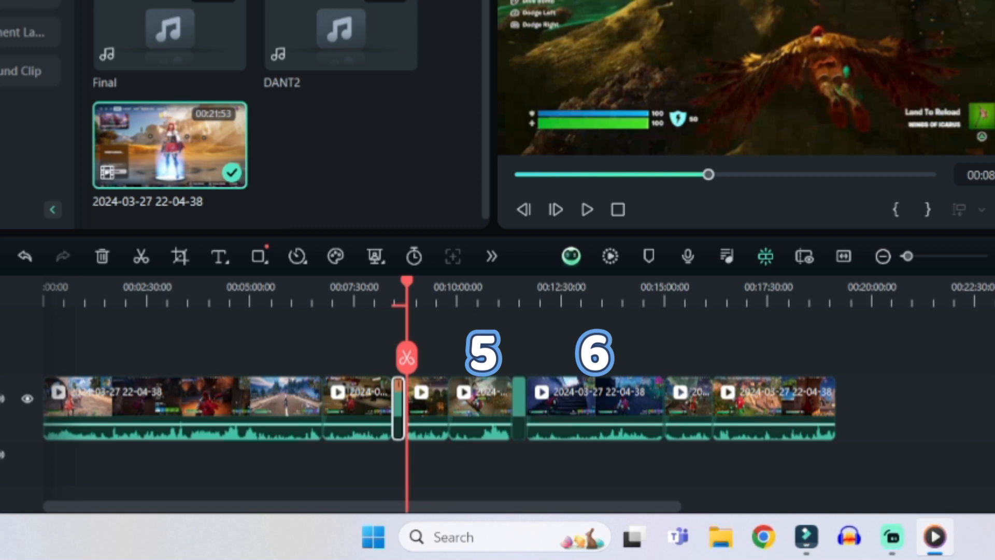
left_click(243, 401)
left_click(381, 403)
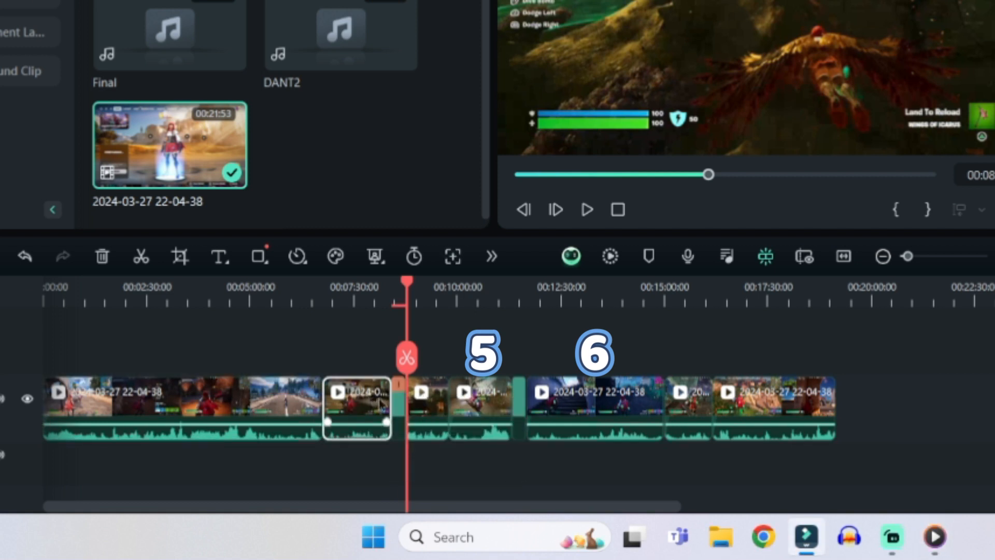
left_click(399, 404)
left_click(427, 407)
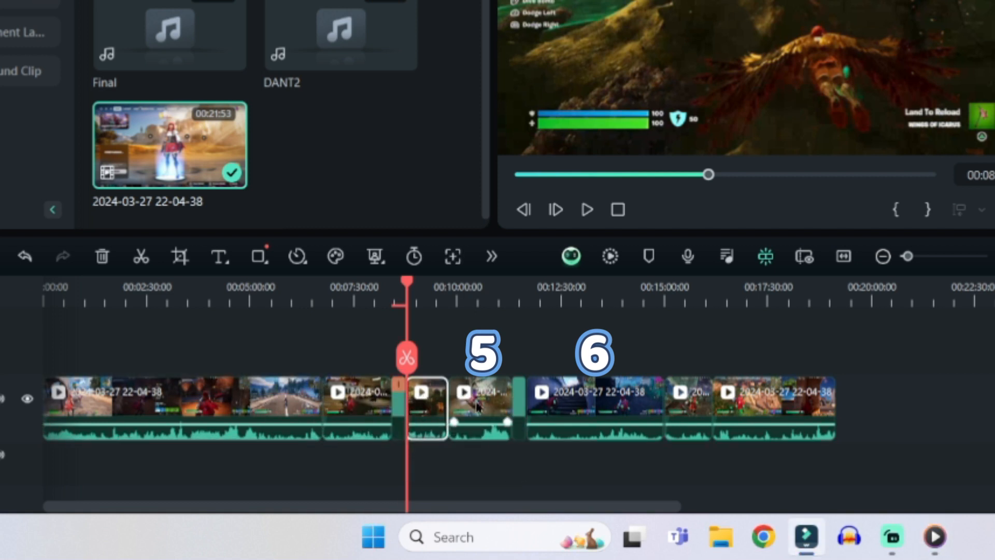
left_click(495, 388)
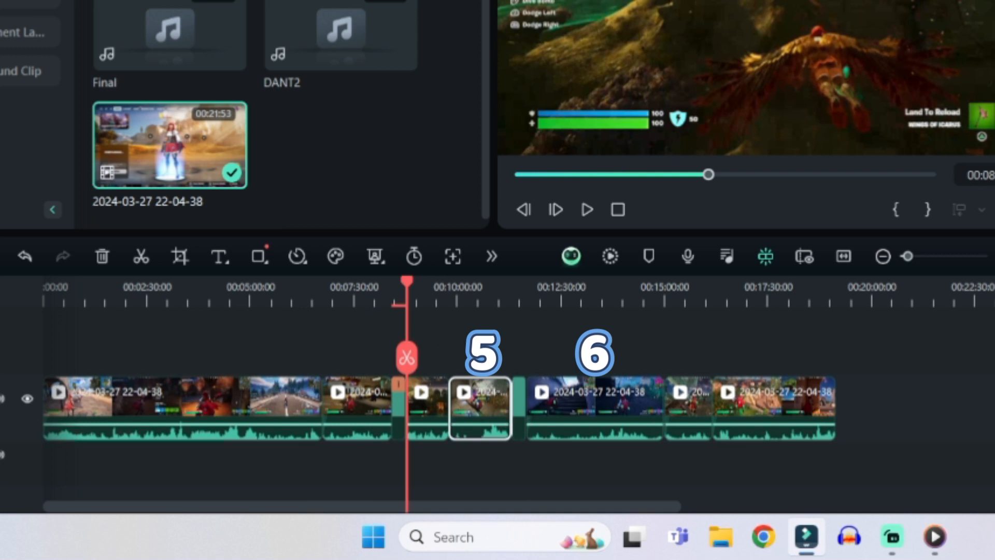
key("Return")
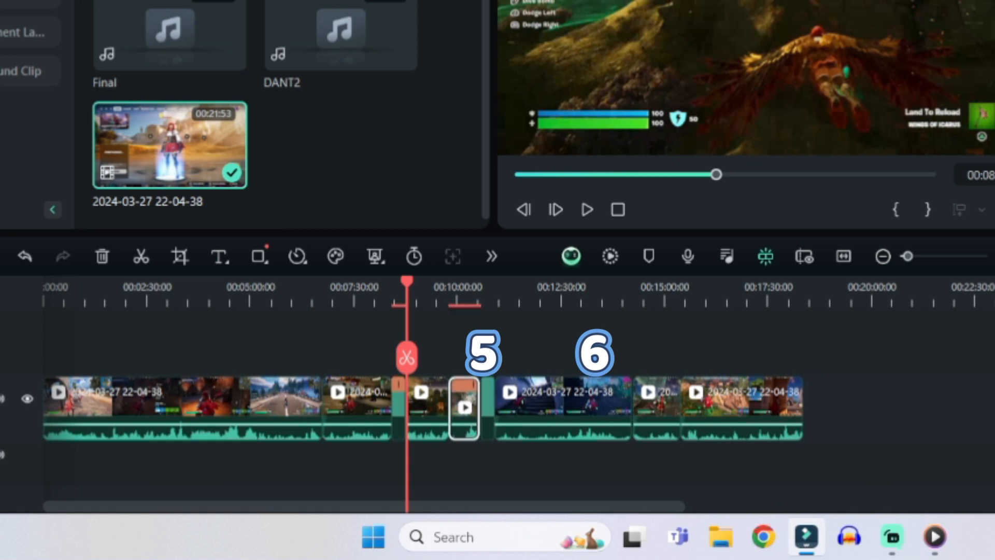
left_click(935, 536)
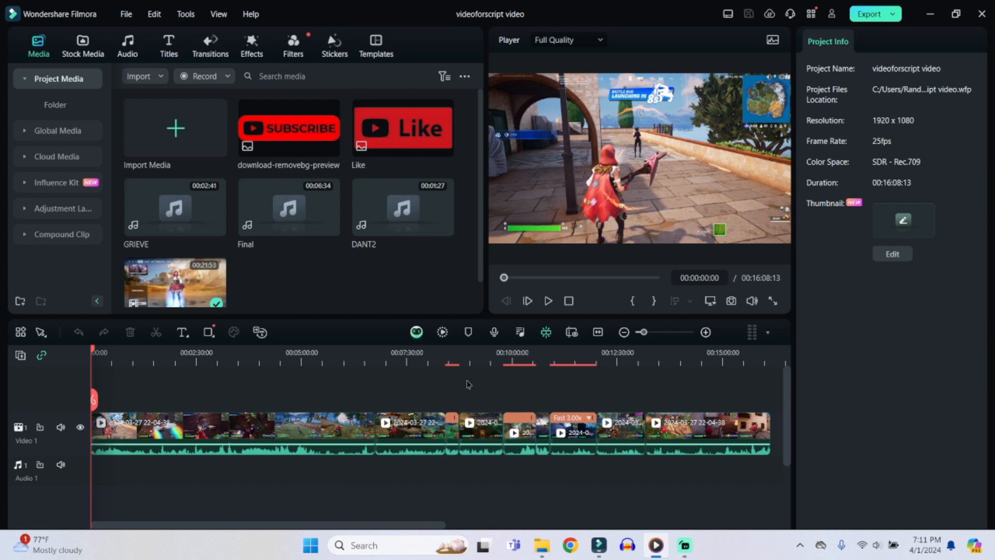
Step: Add a Quick Text title above the gameplay footage at the start of the timeline
left_click_drag(316, 522, 285, 521)
mouse_move(93, 351)
left_mouse_down()
mouse_move(170, 352)
mouse_move(92, 349)
left_mouse_up()
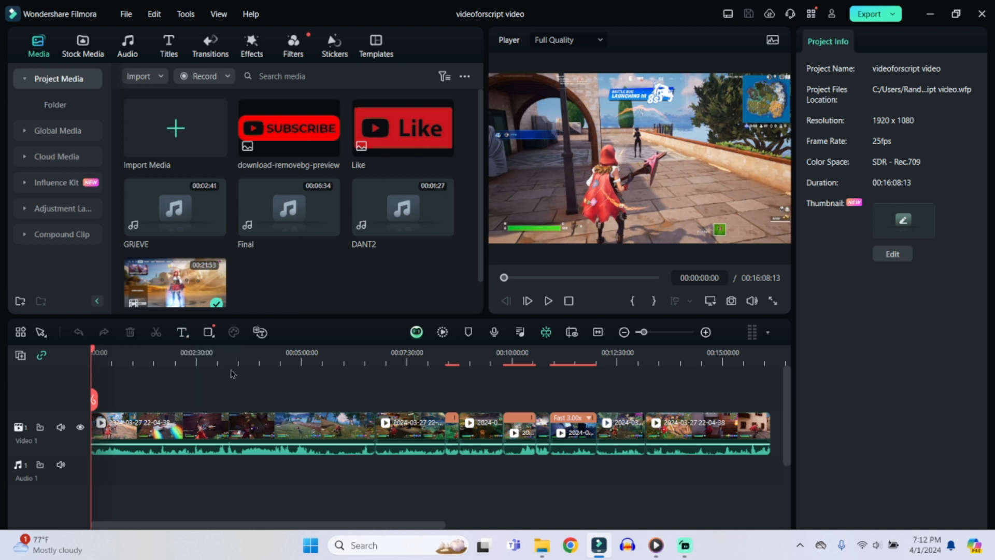
left_click(183, 333)
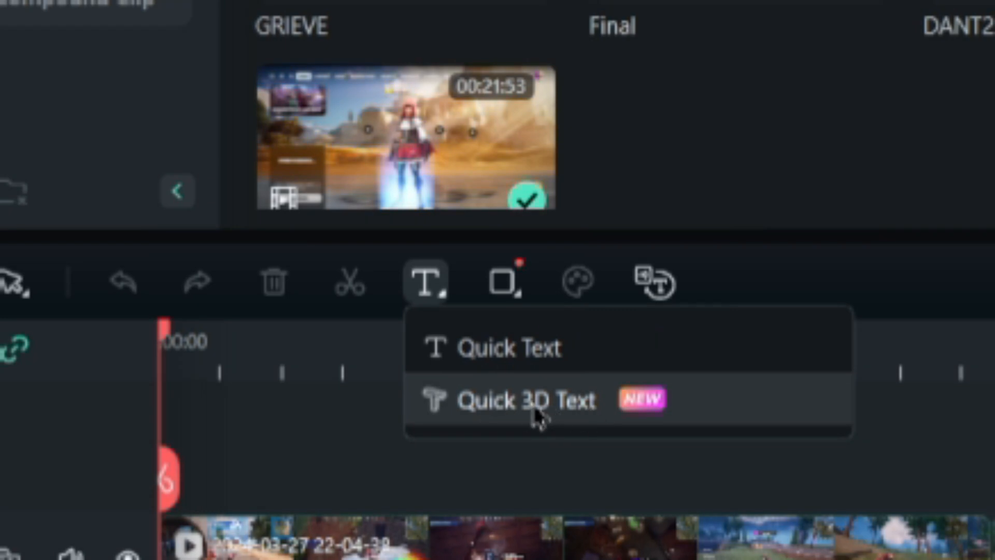
left_click(550, 357)
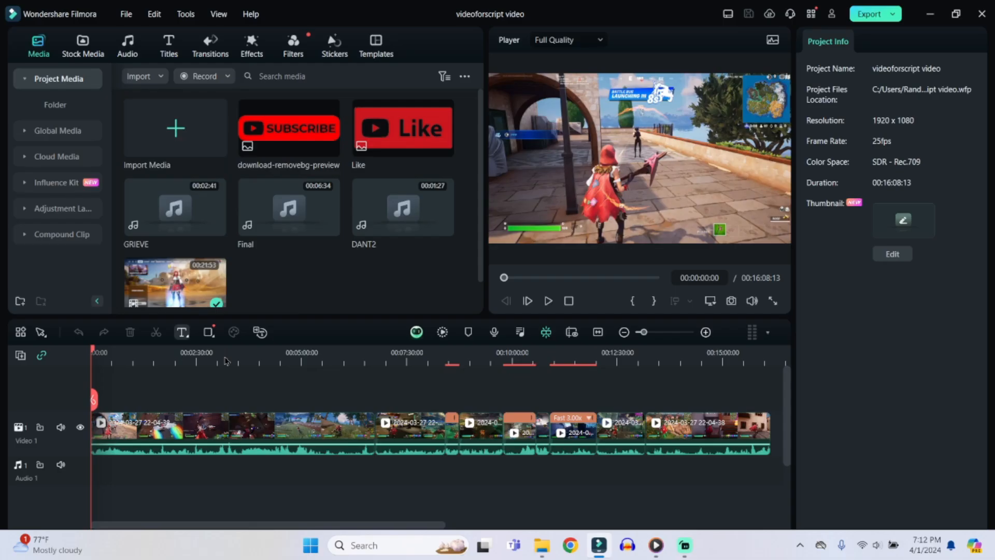
left_click_drag(646, 334, 685, 335)
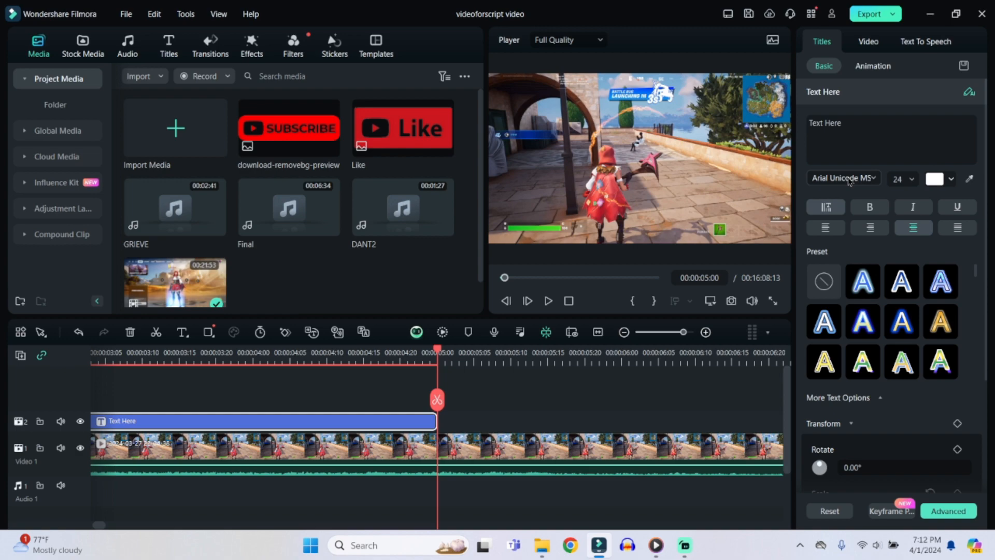
Step: Mark the Baloo font as a favorite and apply it to the title
left_click(848, 178)
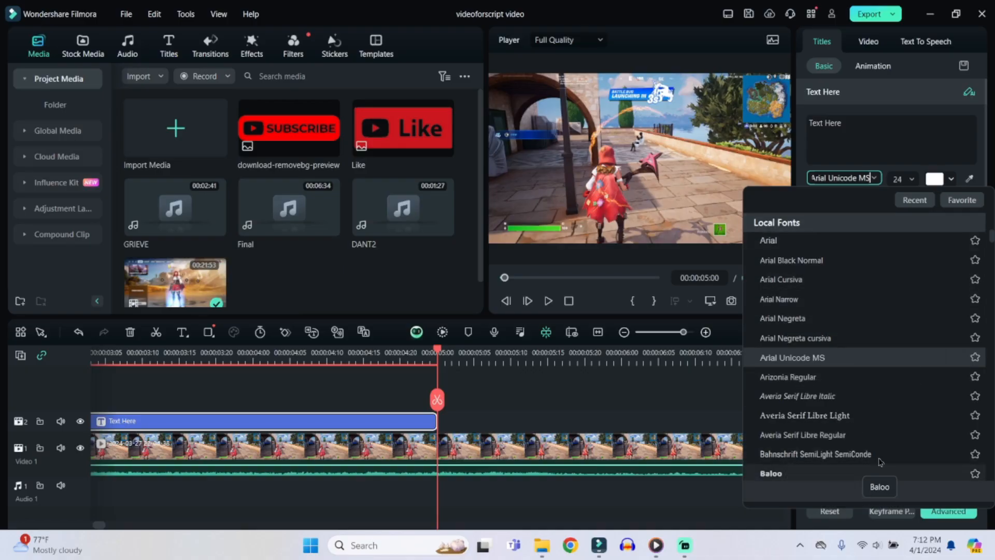
scroll(879, 461, "down", 1)
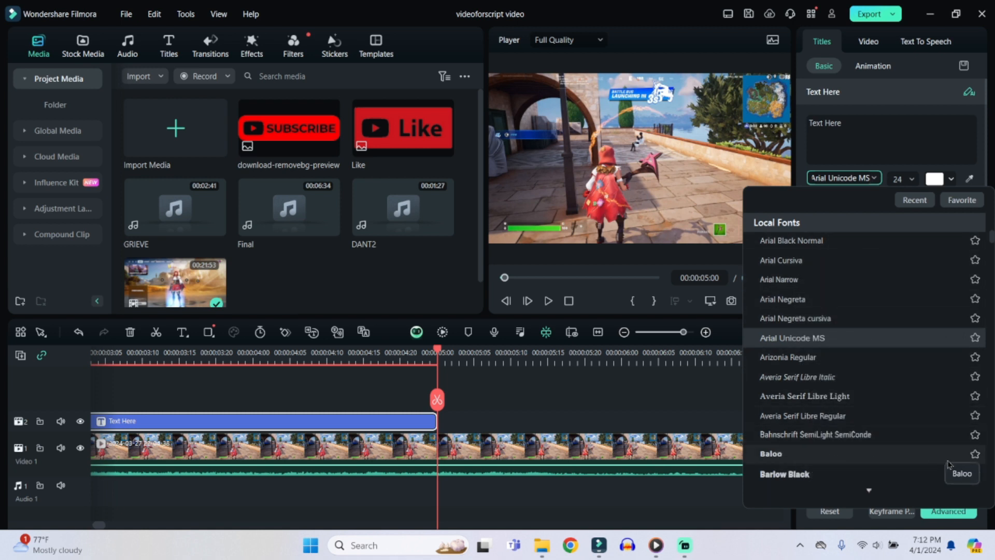
left_click(975, 454)
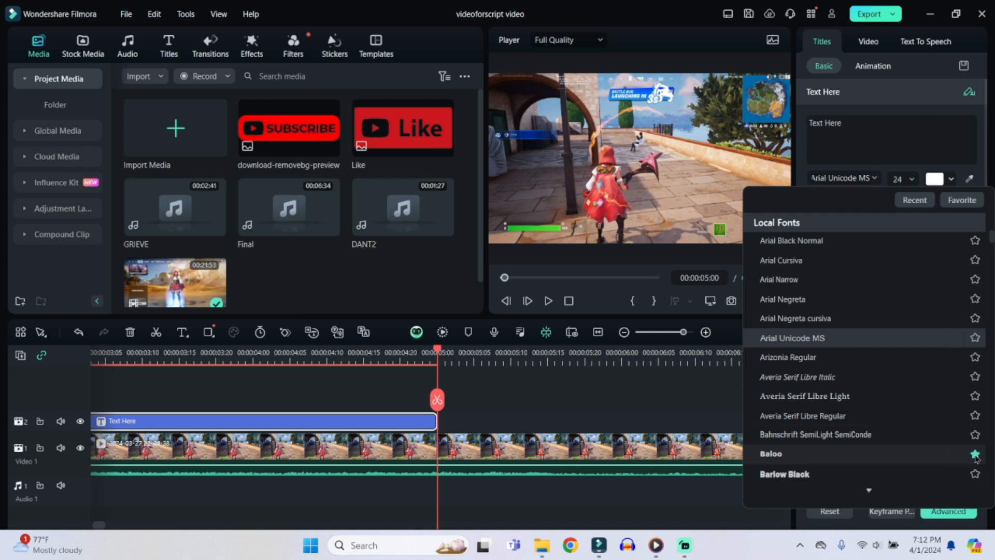
left_click(771, 455)
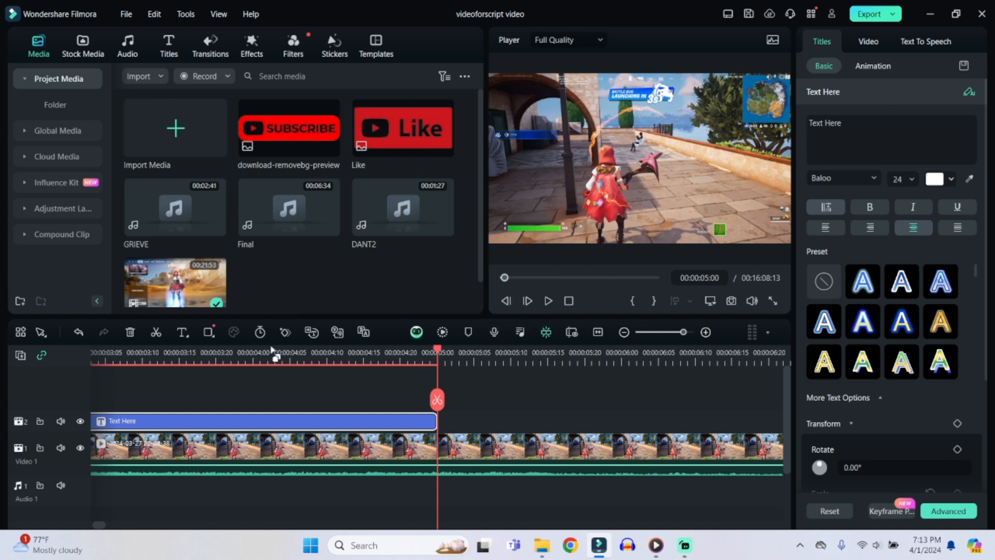
Step: Set the title's font size to 36 while previewing it at 00:00:03:24
left_click_drag(438, 352, 248, 372)
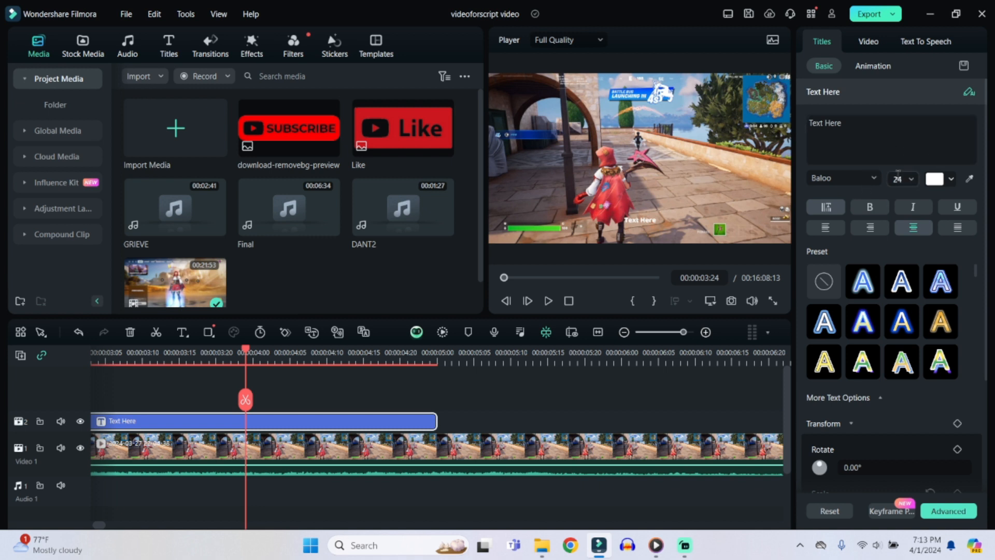
left_click(913, 181)
scroll(900, 229, "down", 3)
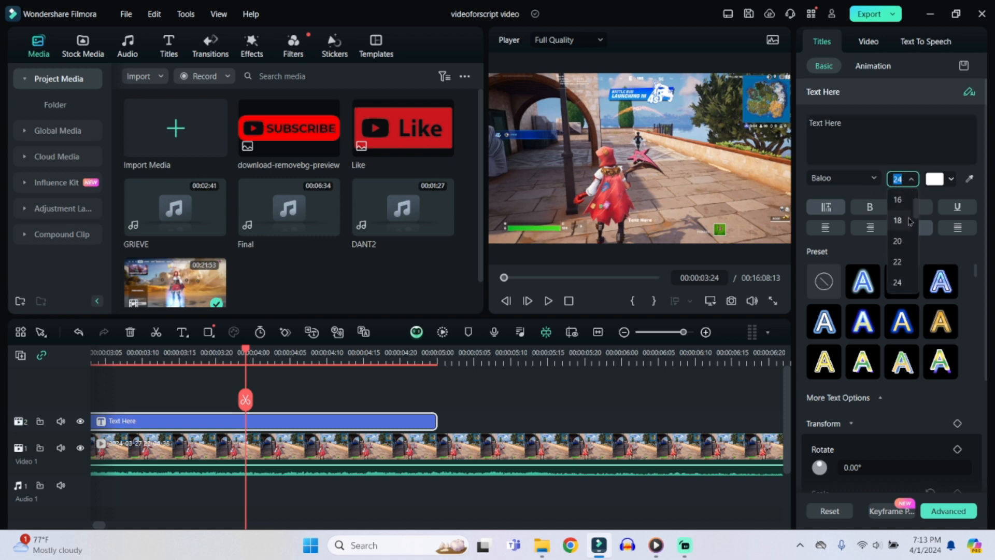
left_click(900, 223)
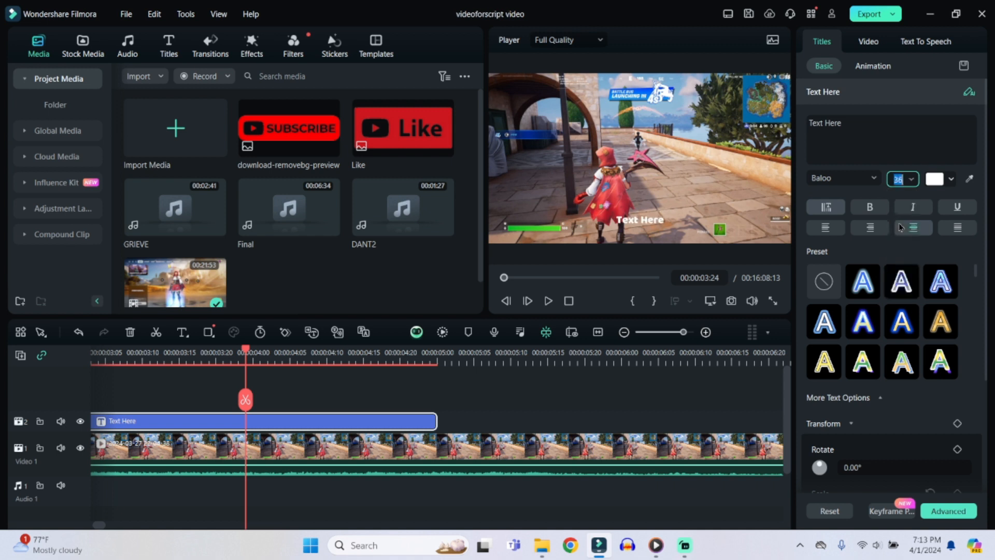
Step: Style the title with a blue-outlined white text preset, then recolor its fill to purple
left_click(950, 180)
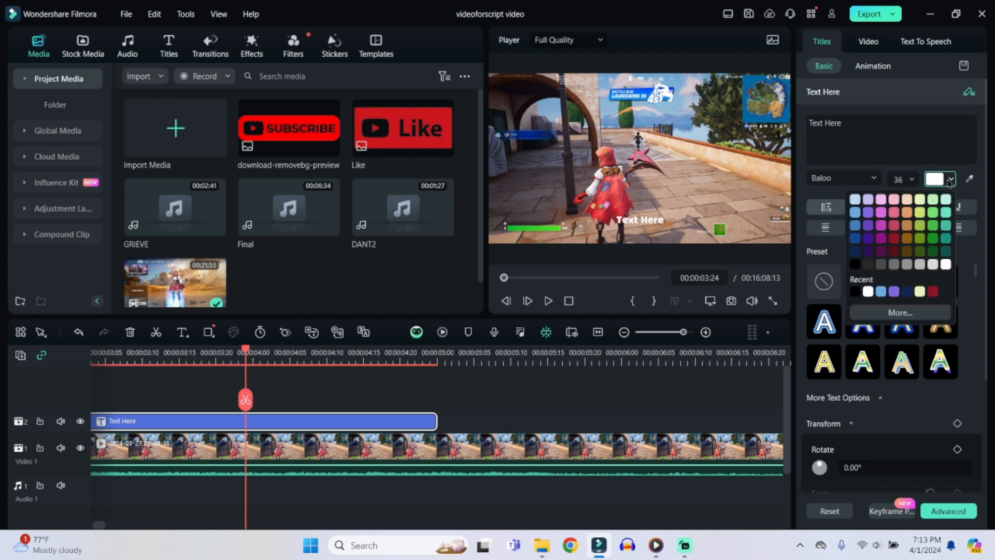
left_click(883, 213)
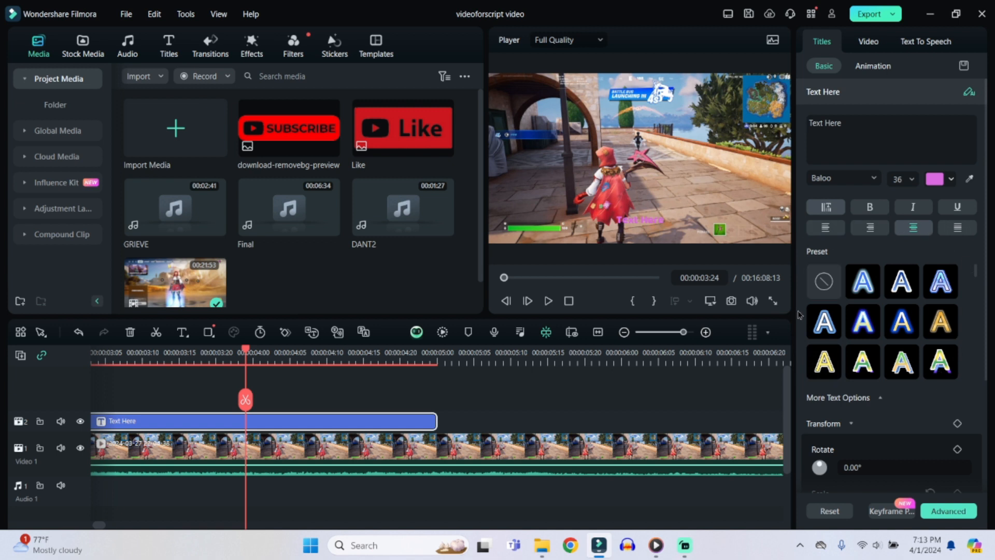
left_click(902, 288)
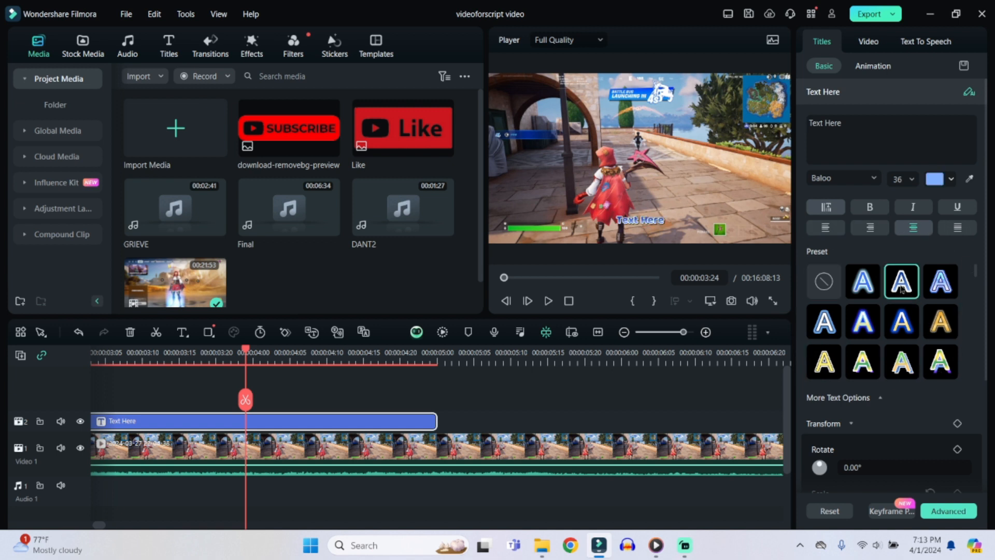
left_click(946, 288)
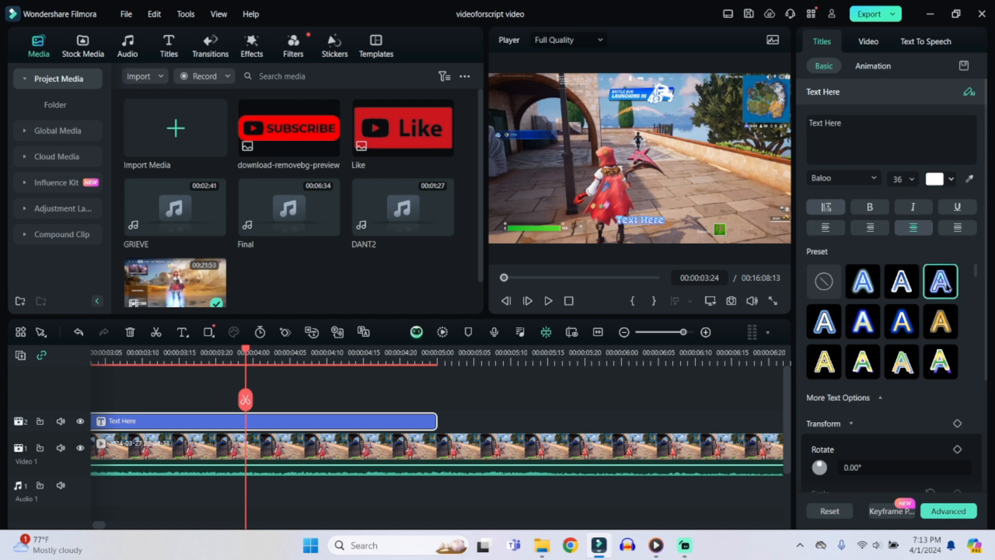
left_click(835, 317)
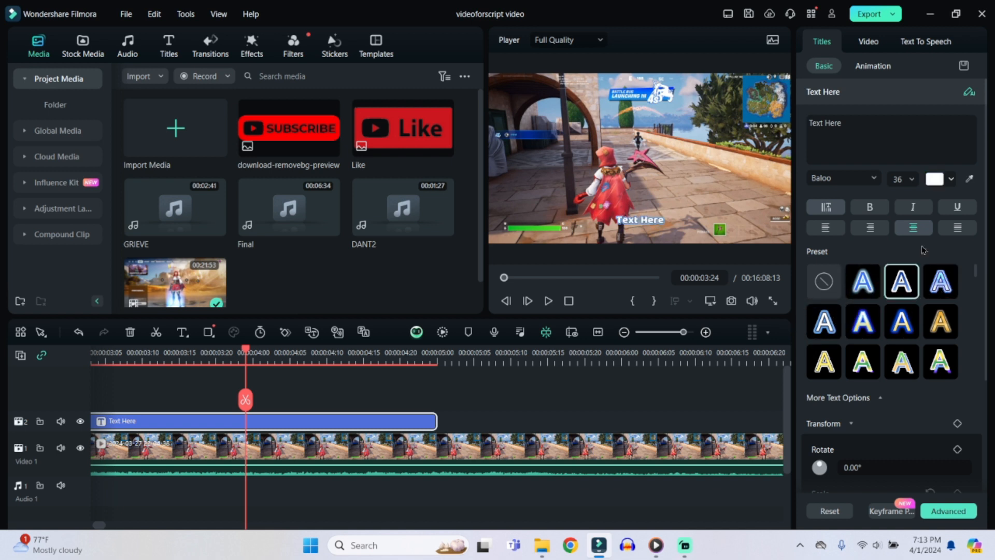
left_click(952, 181)
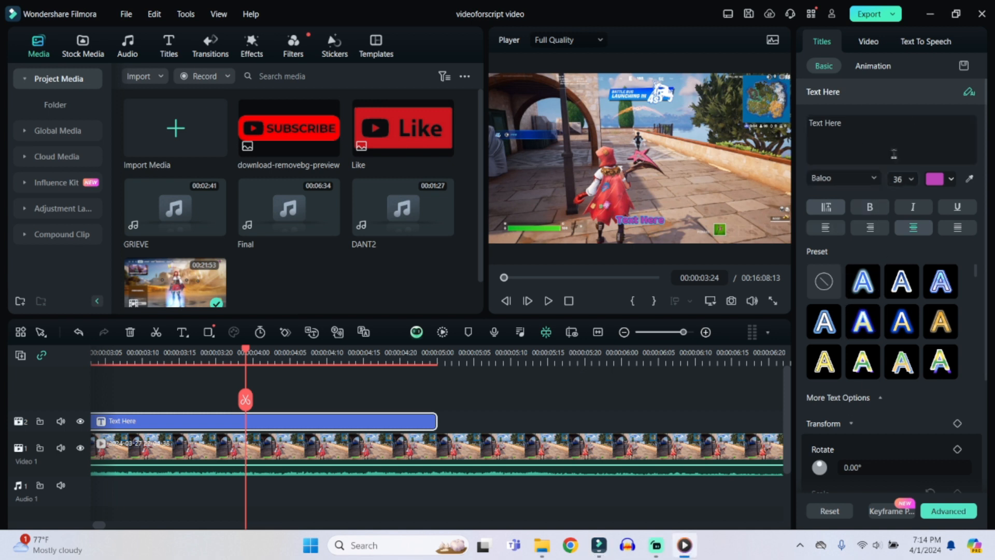
Step: Replace the title's placeholder text with "Welcome To My Video"
left_click(843, 122)
key("BackSpace")
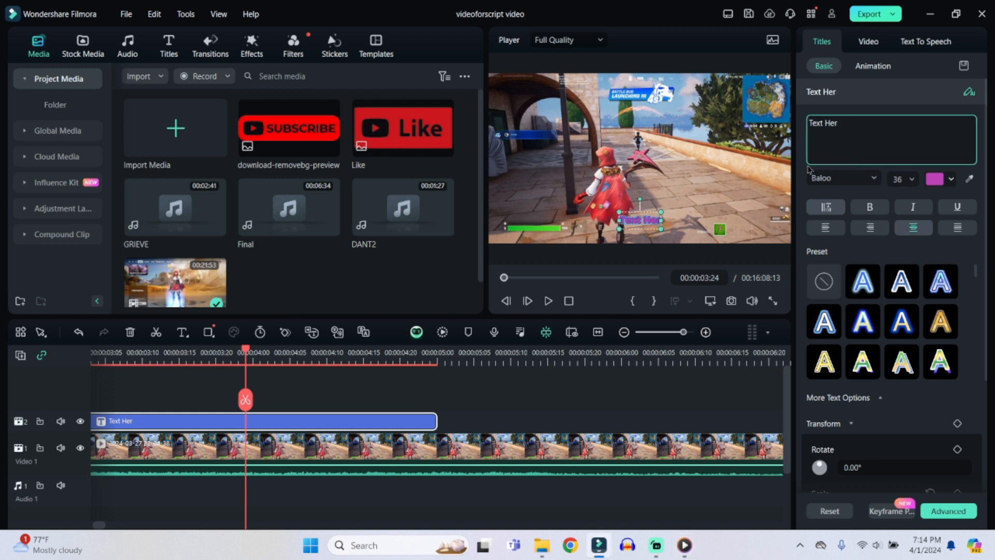
key("BackSpace")
key("BackSpace")
key("BackSpace")
key("BackSpace")
key("BackSpace")
key("BackSpace")
key("BackSpace")
key("BackSpace")
type("Wel")
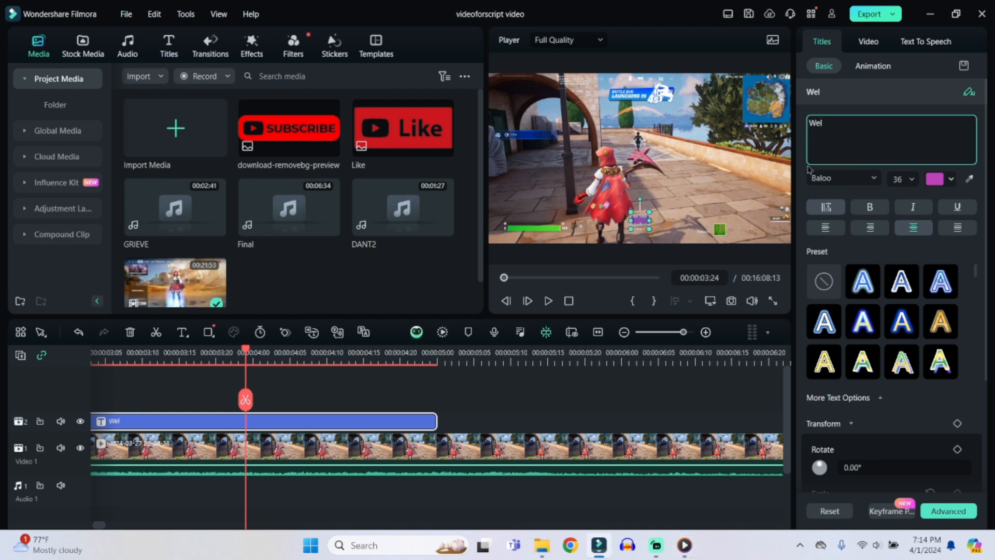
type("come To My Video")
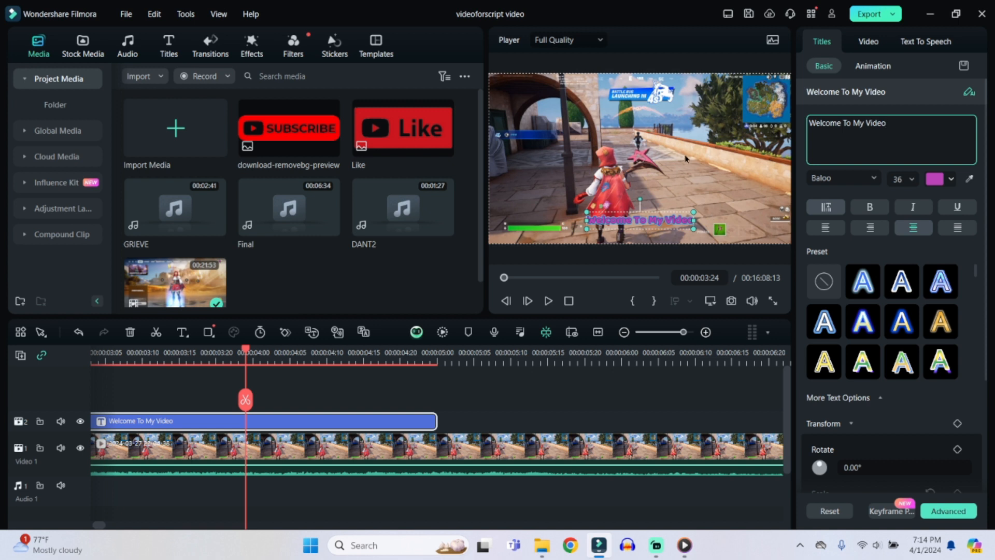
Step: Move the title up to the middle of the video frame and preview it from the start of the timeline
left_click(657, 212)
left_click_drag(656, 213, 654, 162)
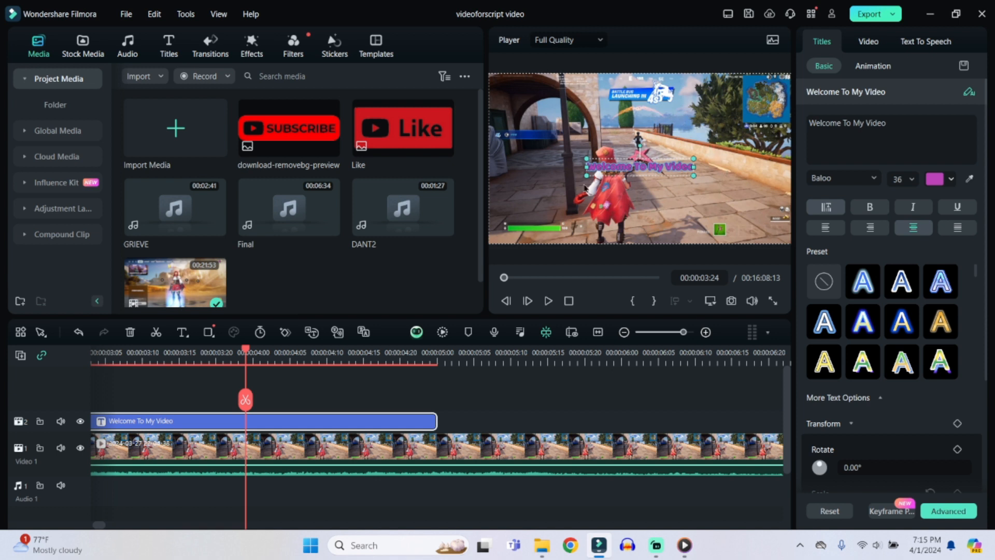
left_click(503, 277)
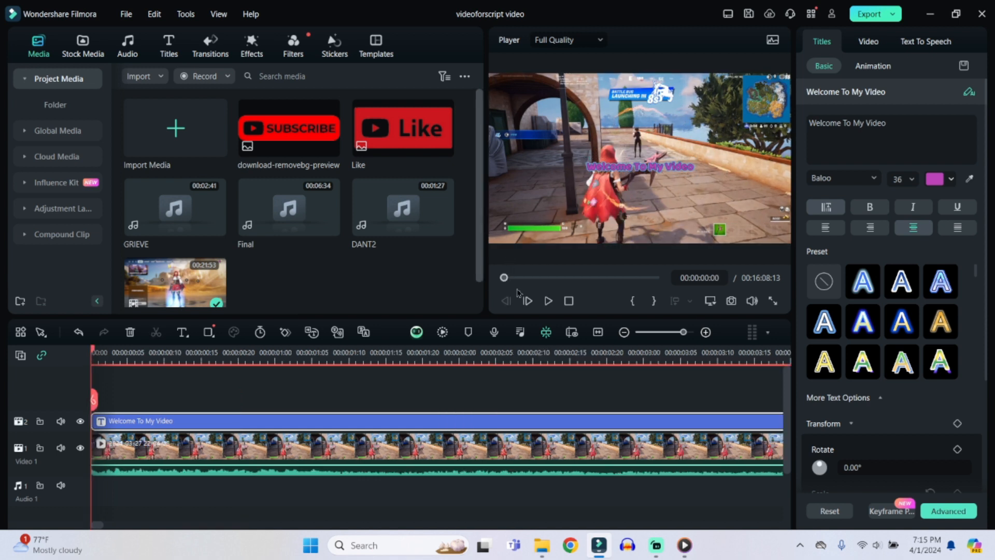
left_click(547, 301)
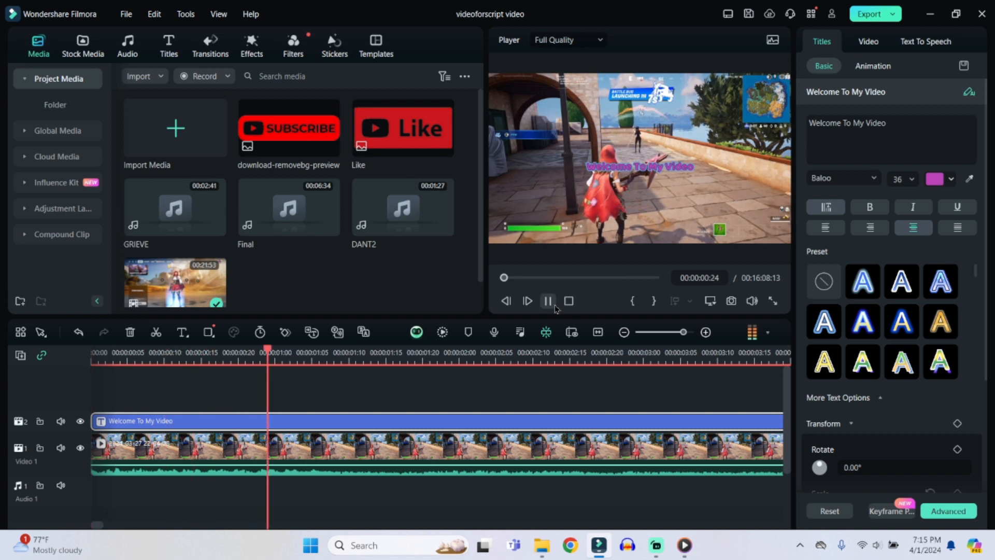
left_click(547, 301)
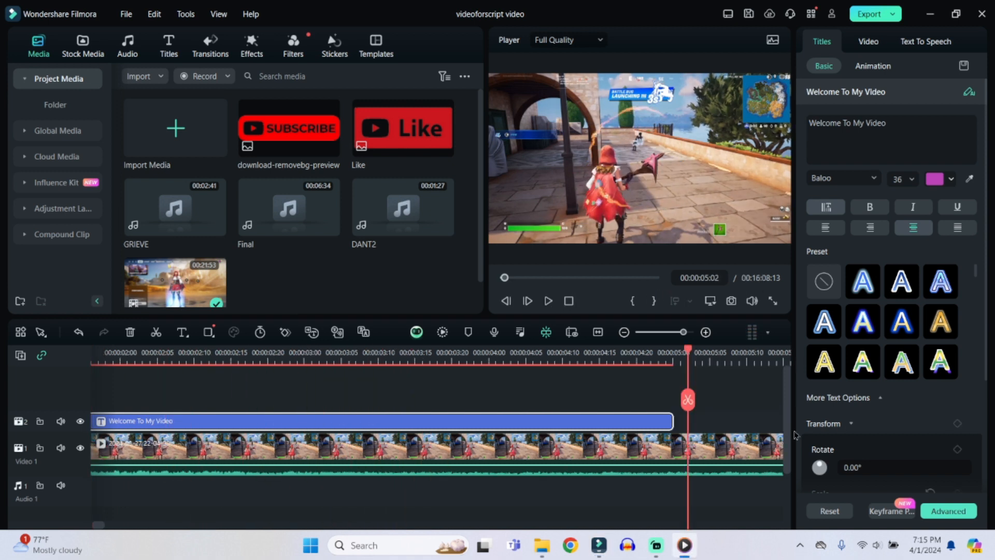
Step: Extend the end of the "Welcome To My Video" title to about 00:00:12:00 on the timeline
left_click_drag(688, 354, 607, 369)
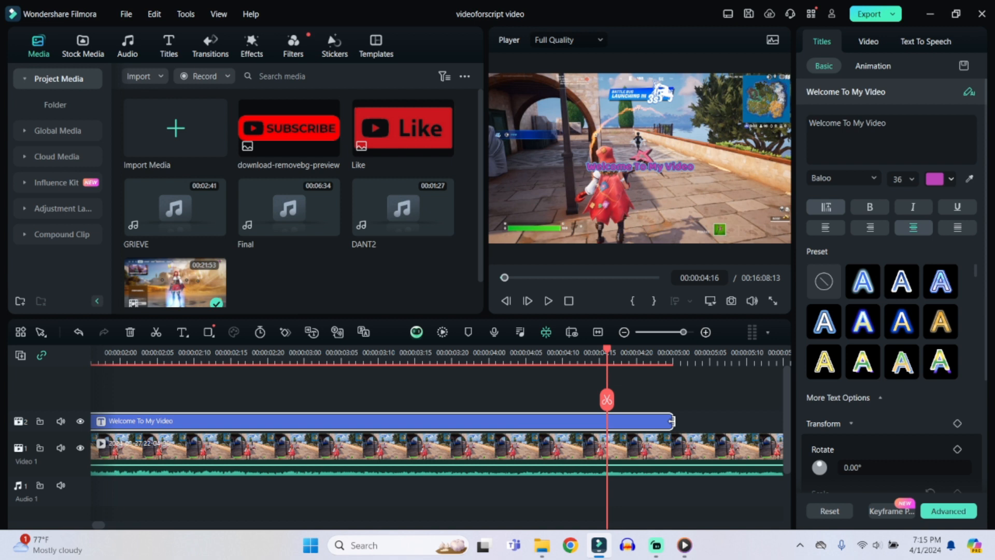
left_click_drag(672, 421, 739, 422)
left_click_drag(683, 333, 670, 332)
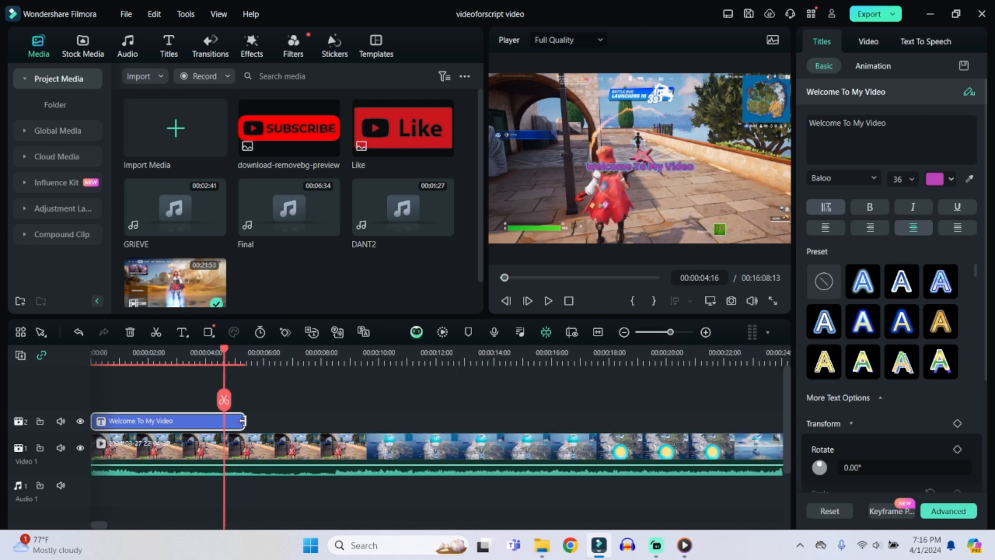
left_click_drag(243, 421, 436, 418)
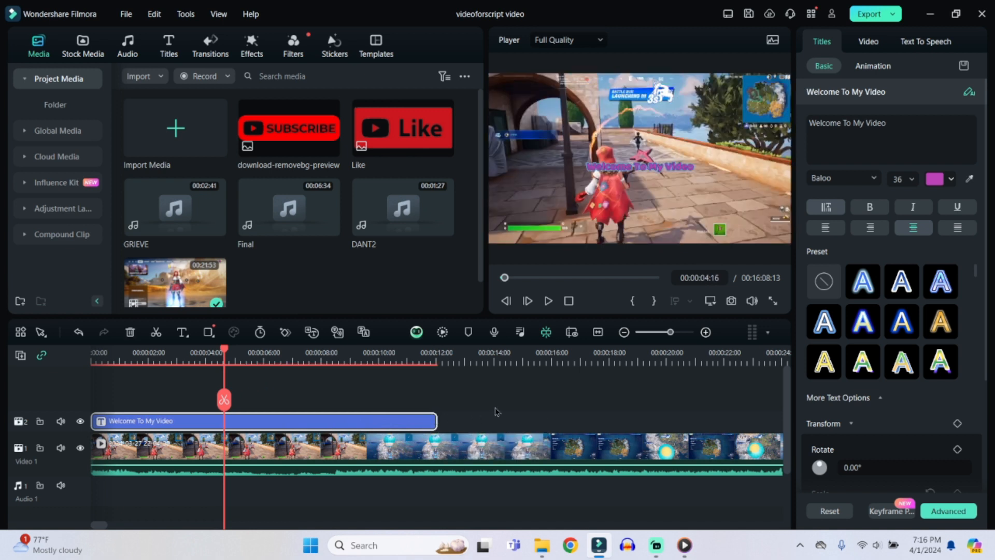
Step: Play the video from the beginning past the title's end to check the extended title
left_click(684, 544)
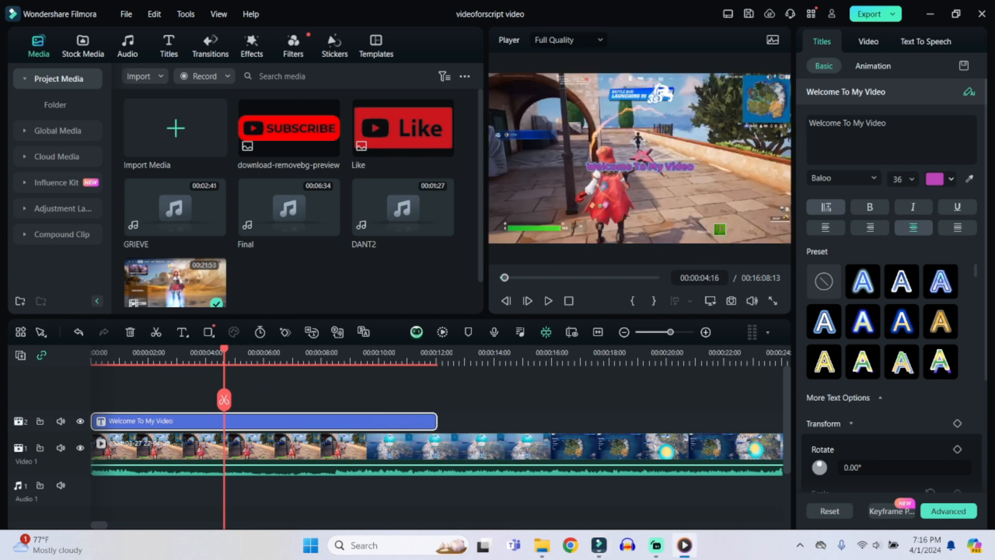
left_click_drag(224, 353, 77, 356)
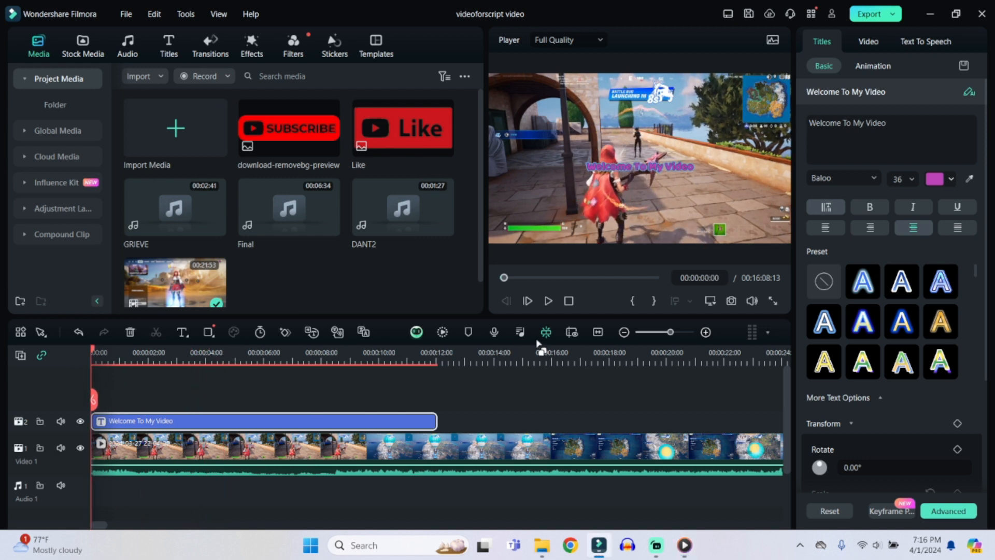
left_click(548, 301)
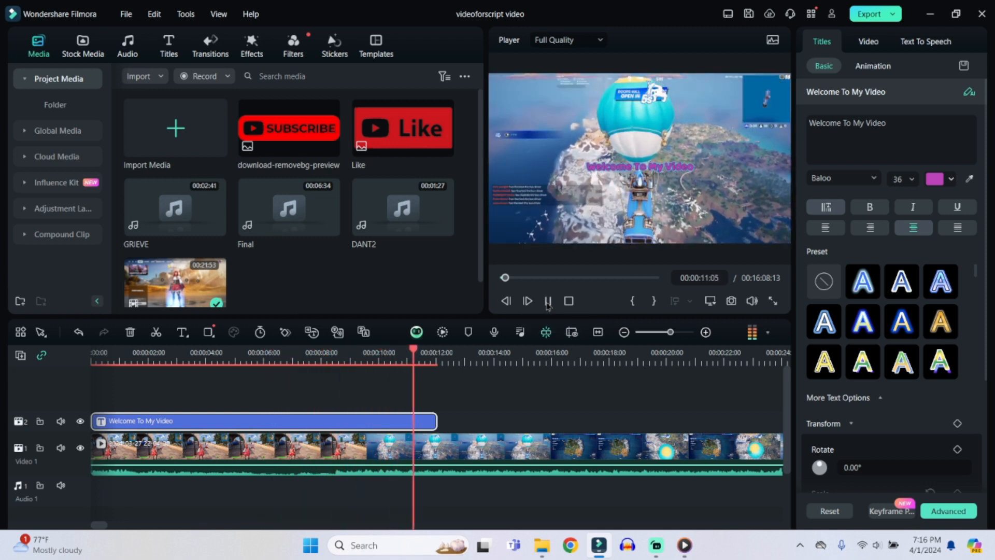
left_click(548, 302)
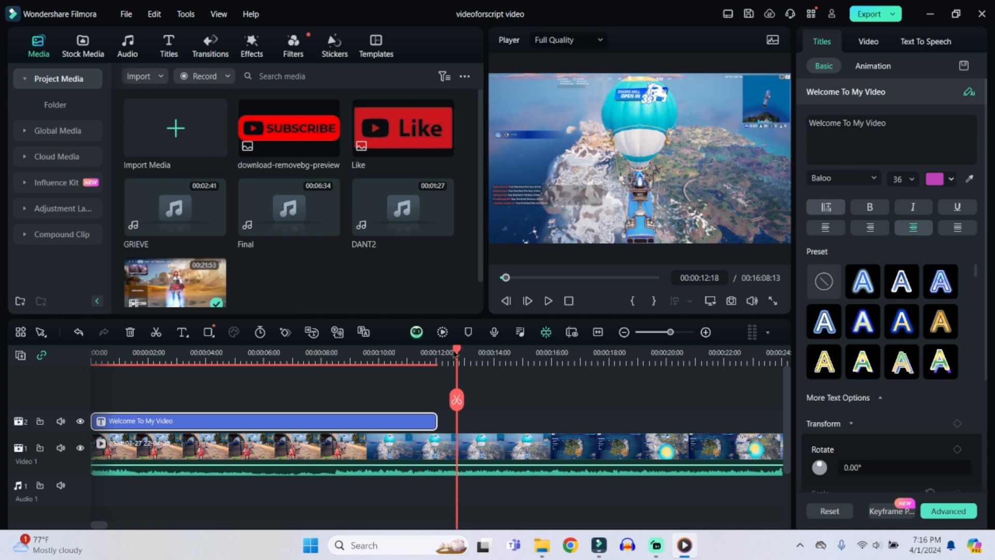
left_click_drag(456, 353, 335, 353)
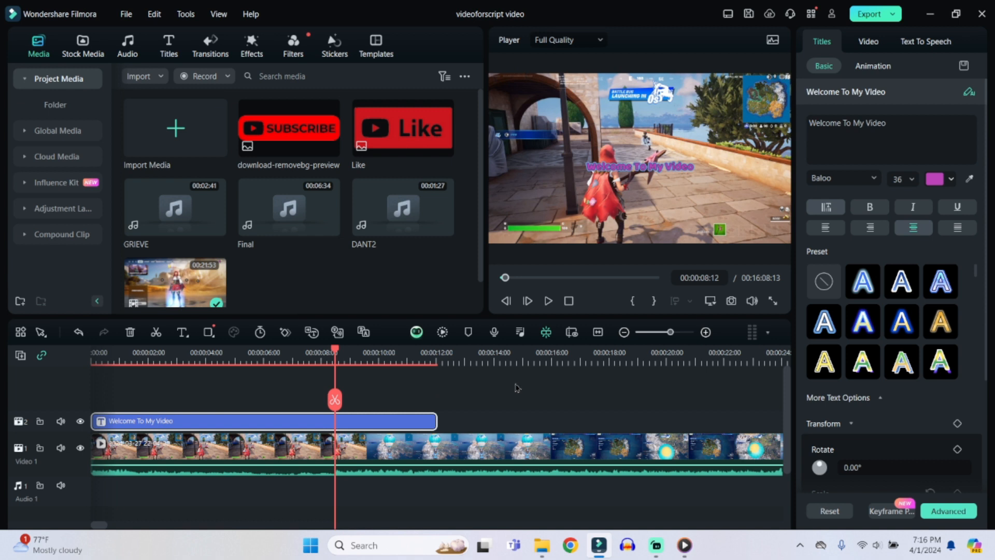
Step: Copy the "Welcome To My Video" title and paste it at 00:04:35:01 above the gameplay footage
right_click(393, 423)
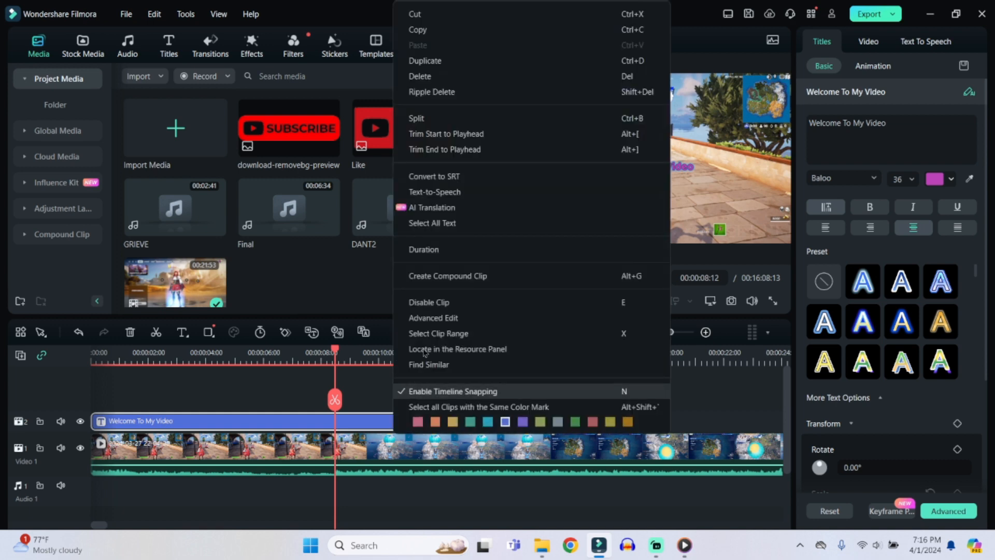
left_click(426, 32)
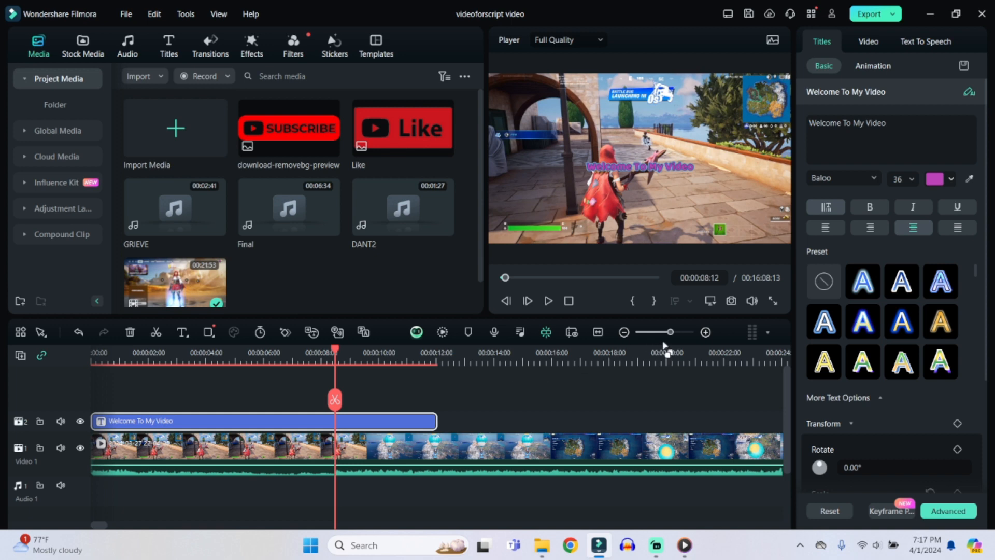
left_click_drag(670, 332, 640, 333)
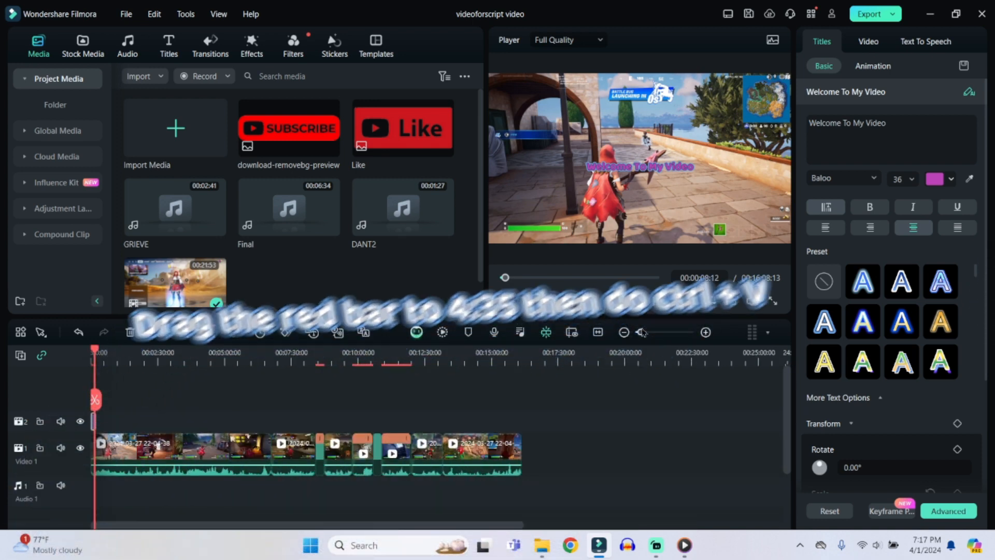
left_click_drag(98, 352, 231, 369)
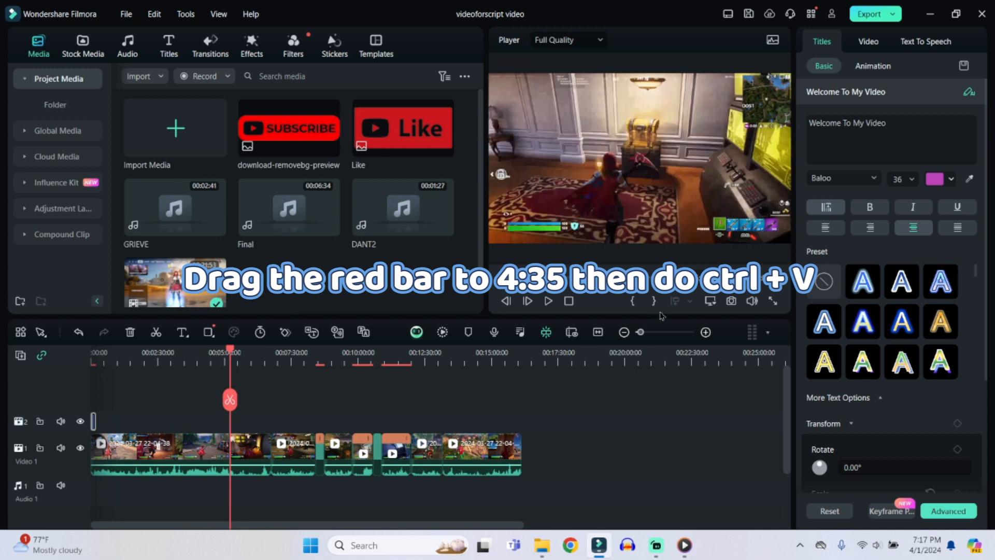
left_click_drag(641, 332, 650, 332)
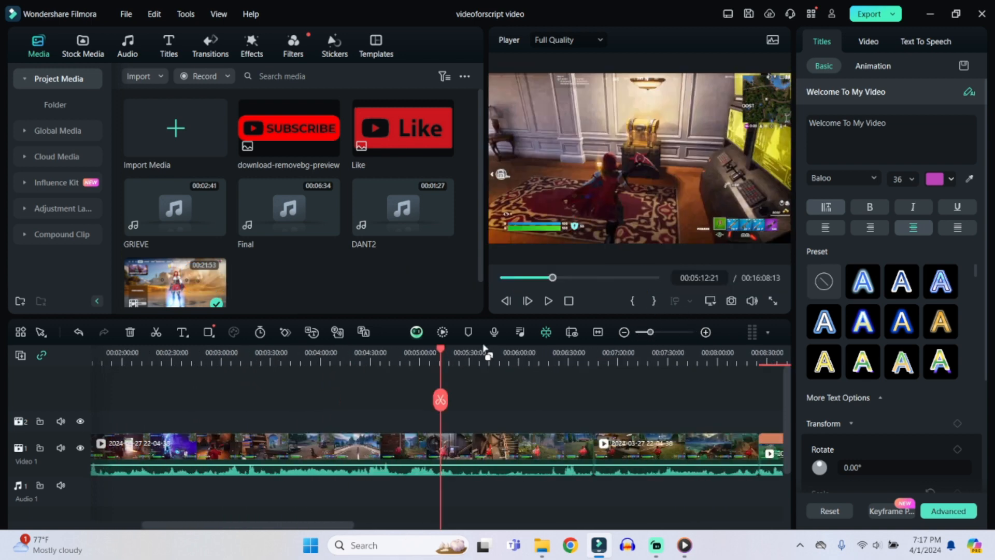
left_click_drag(440, 353, 362, 351)
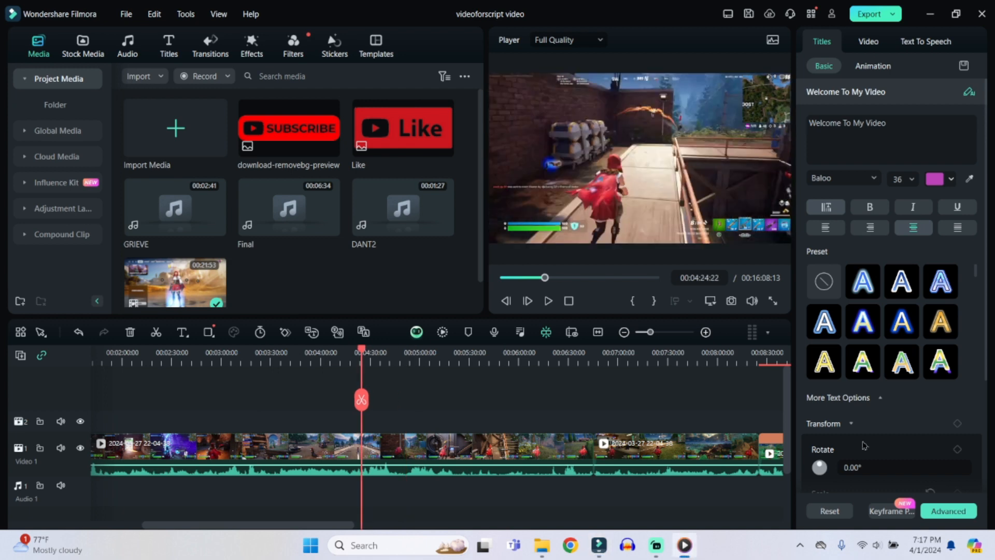
left_click(369, 353)
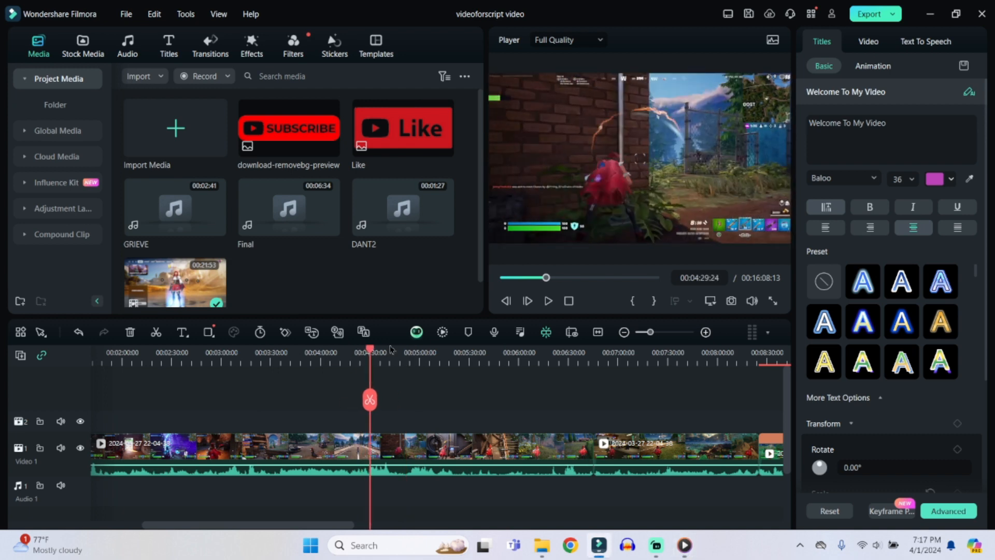
left_click_drag(650, 333, 658, 333)
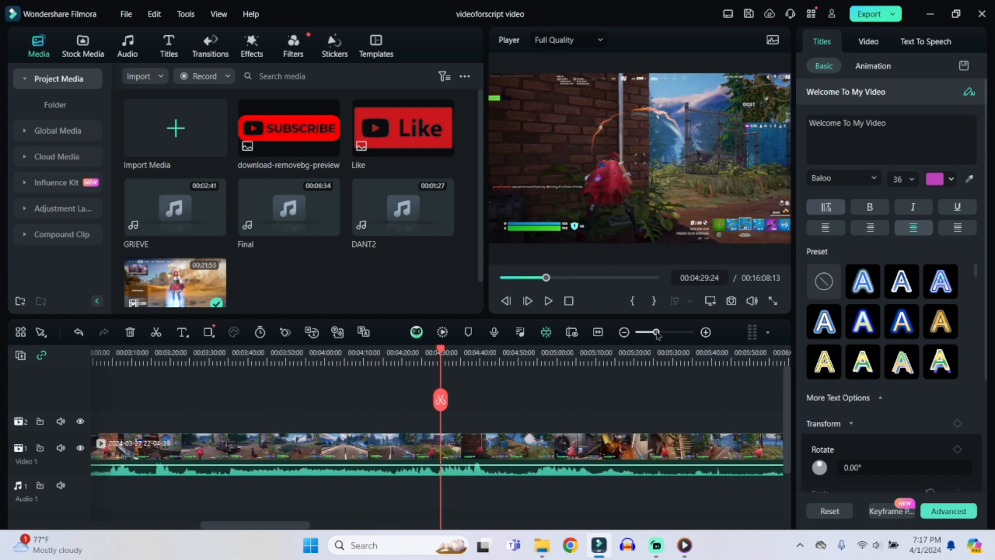
left_click_drag(263, 533, 299, 529)
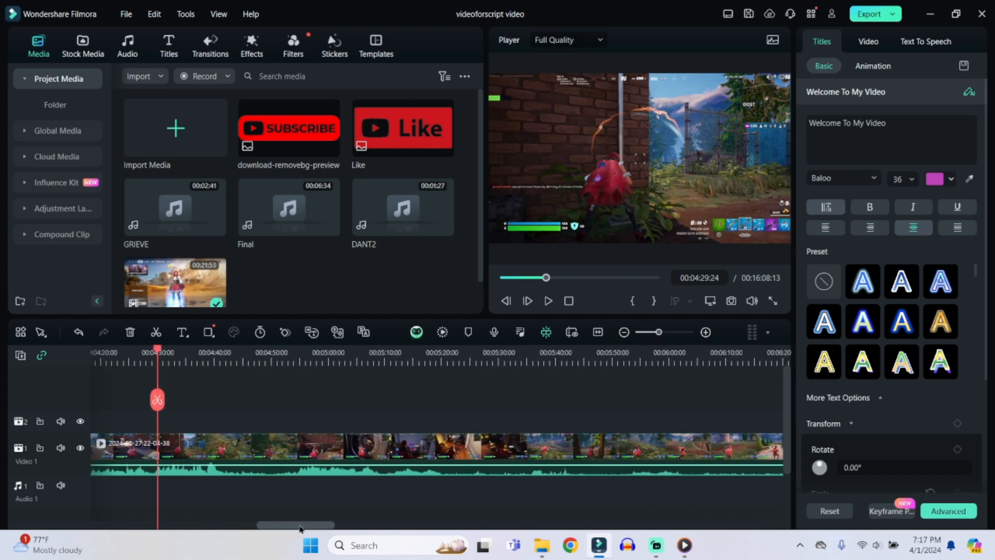
scroll(310, 460, "up", 3)
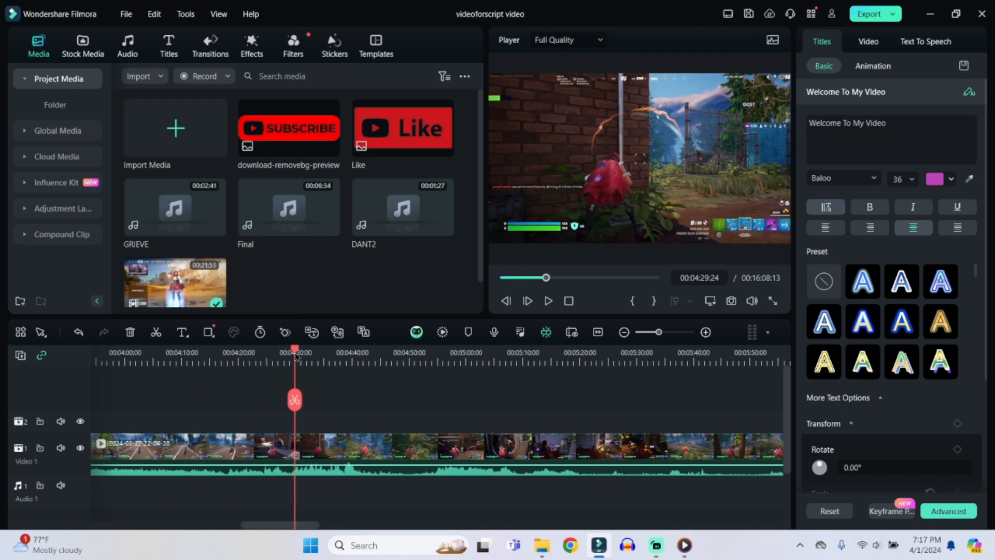
left_click_drag(296, 355, 324, 355)
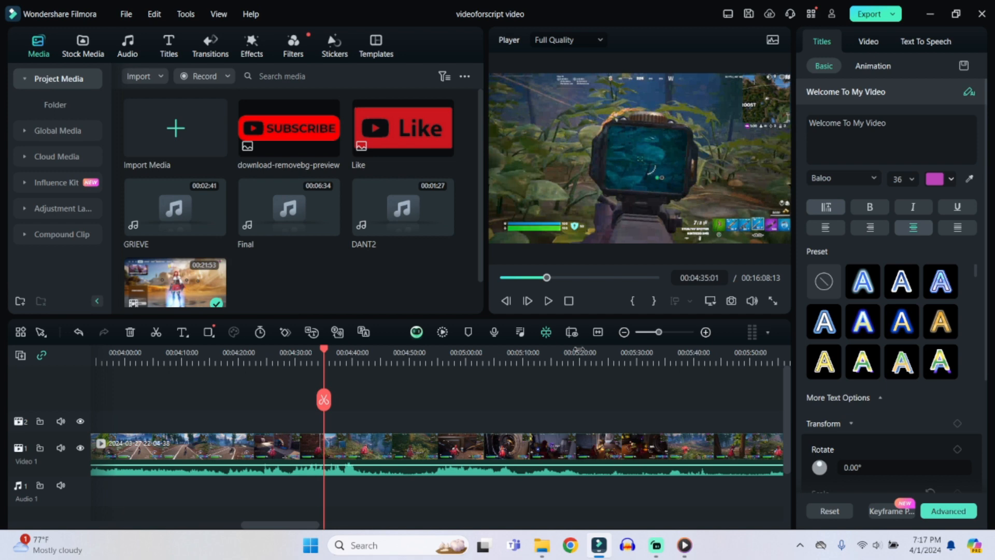
key("ctrl+v")
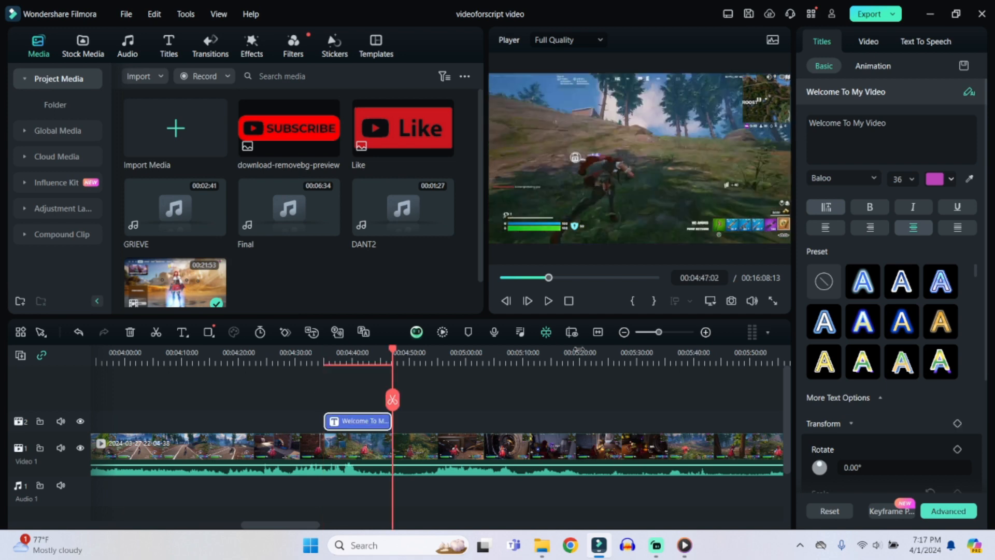
Step: Change the text of the pasted title above the gameplay at 00:04:35 to "Easy Kill"
left_click(378, 354)
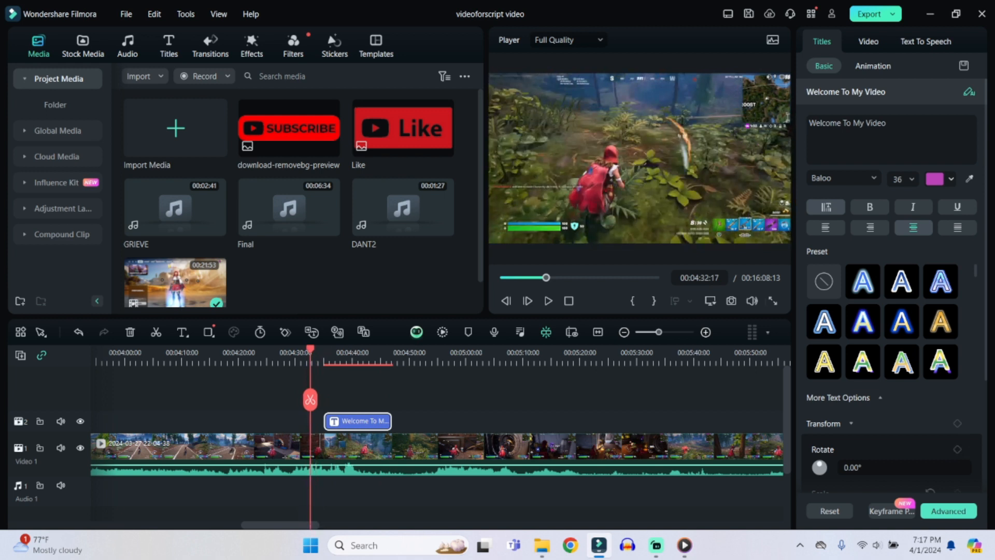
left_click(684, 545)
left_click(849, 126)
left_click_drag(887, 123, 808, 125)
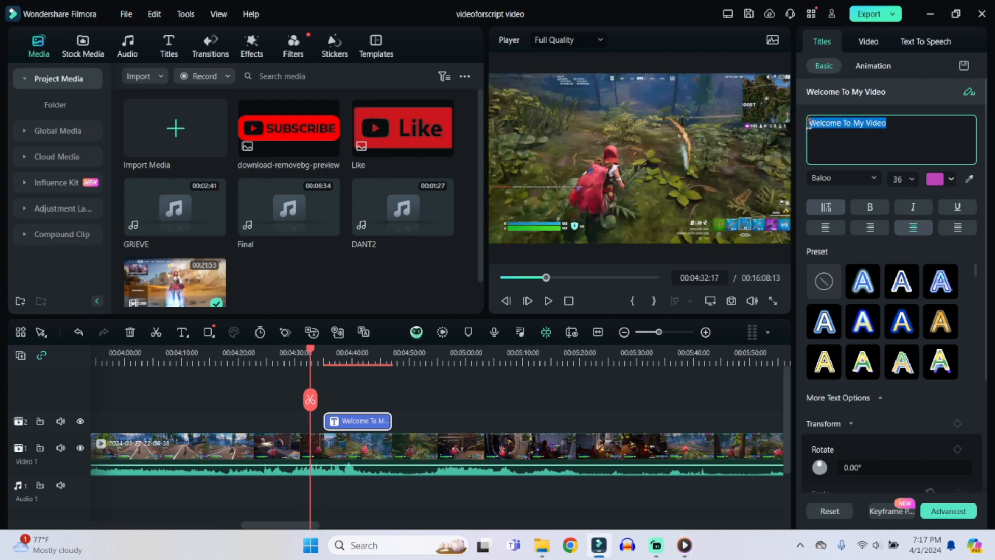
type("Easy Kill")
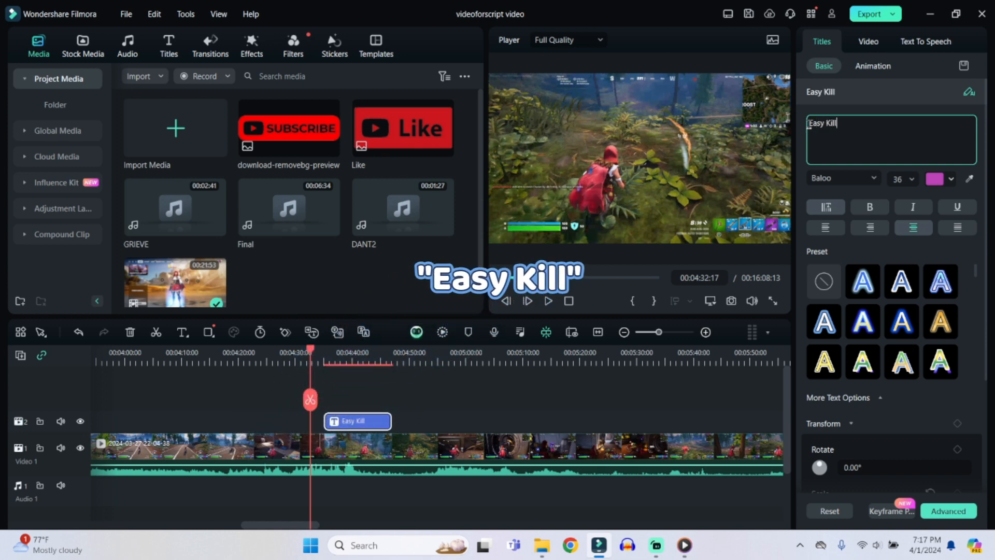
Step: Preview the "Easy Kill" title and shorten its end to about 00:04:41 on the timeline
left_click(548, 301)
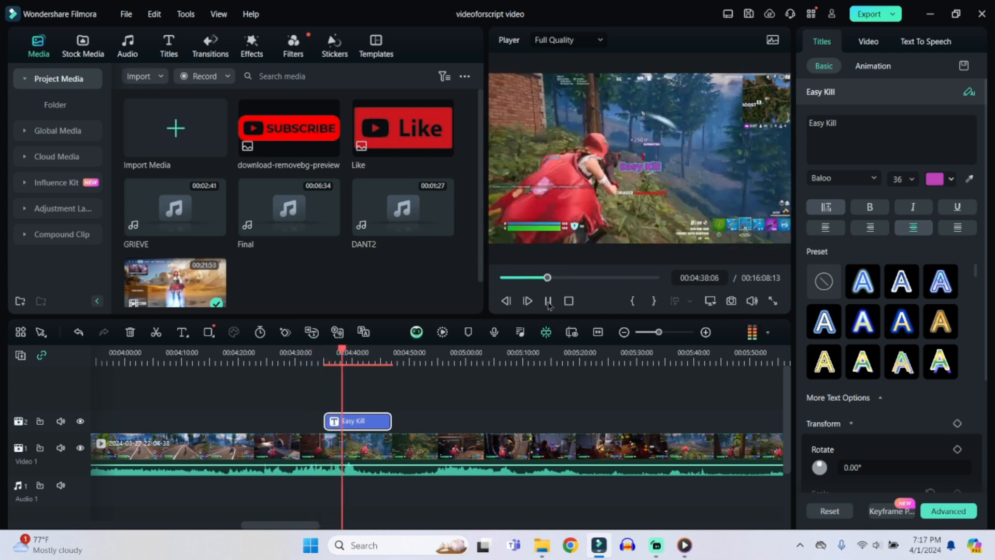
left_click(548, 303)
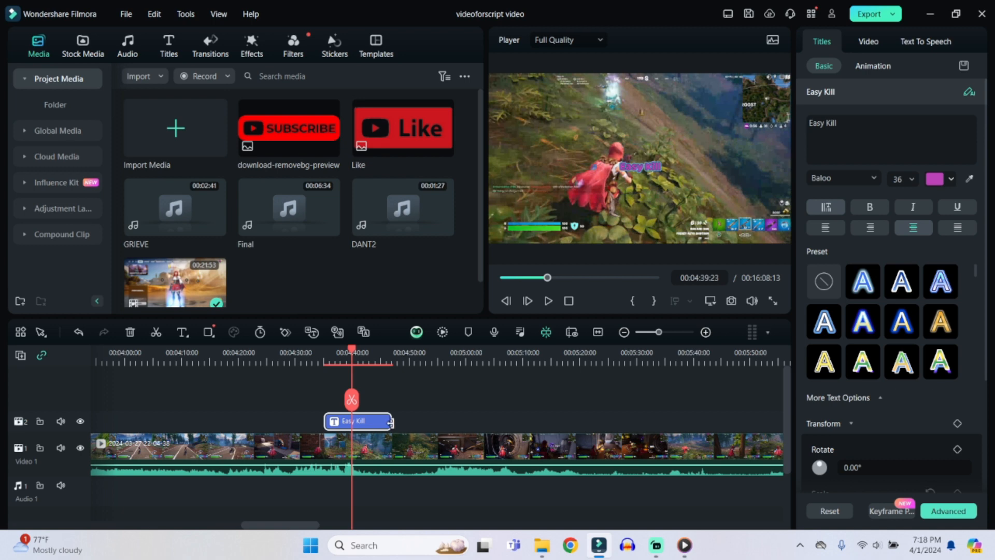
left_click_drag(391, 423, 358, 419)
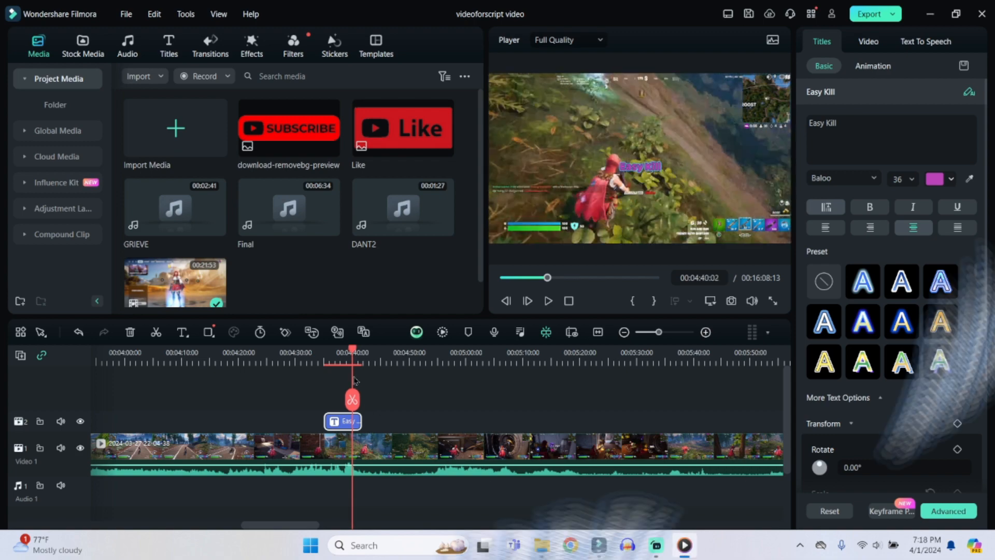
mouse_move(352, 357)
left_mouse_down()
mouse_move(339, 357)
mouse_move(356, 357)
left_mouse_up()
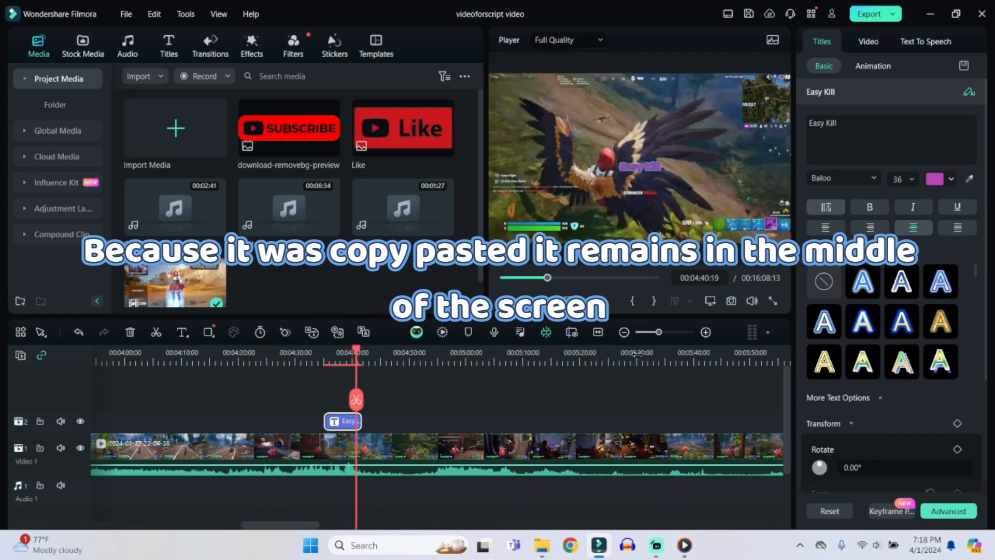
Step: Paste the copied title at 00:10:04:22 above the 2x speed footage
left_click_drag(660, 336, 648, 336)
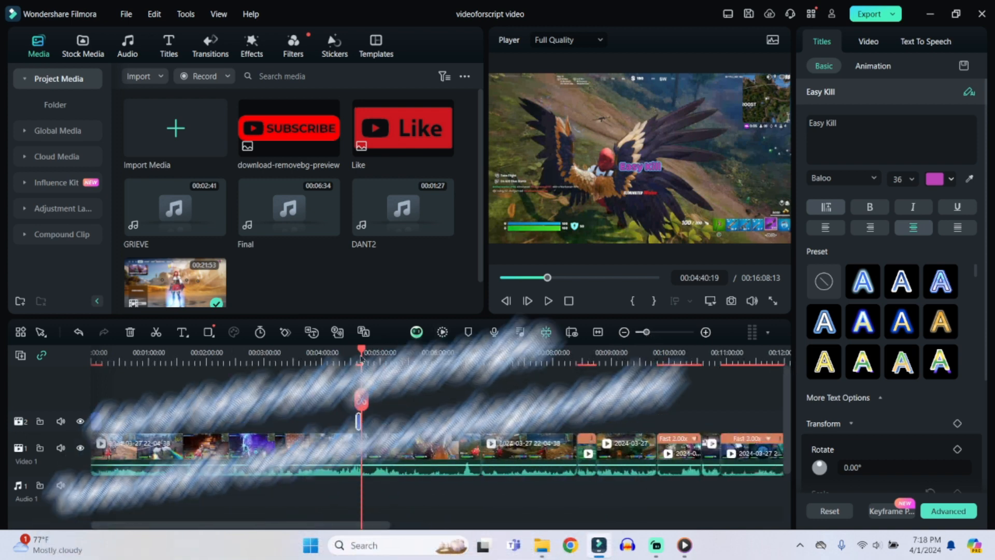
left_click_drag(361, 349, 664, 334)
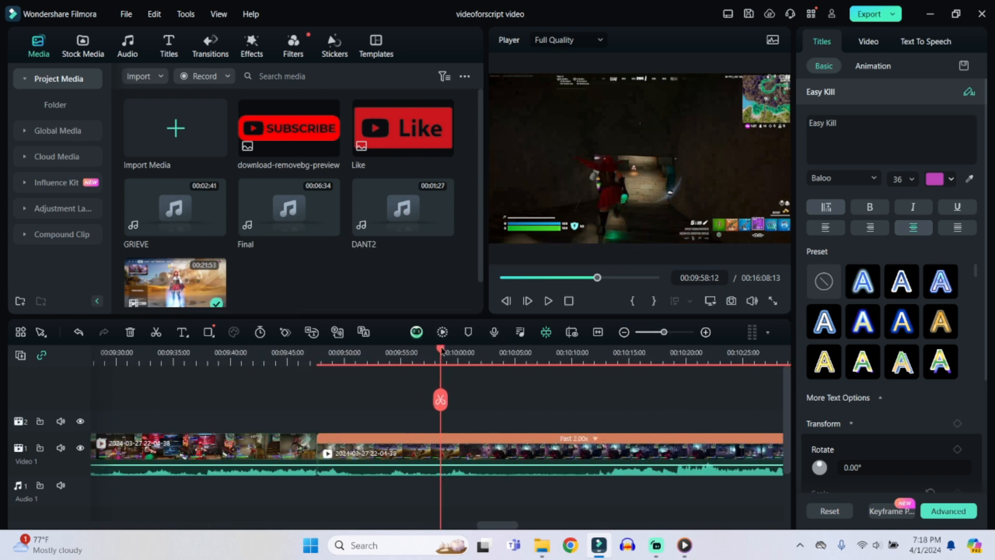
left_click_drag(441, 351, 513, 373)
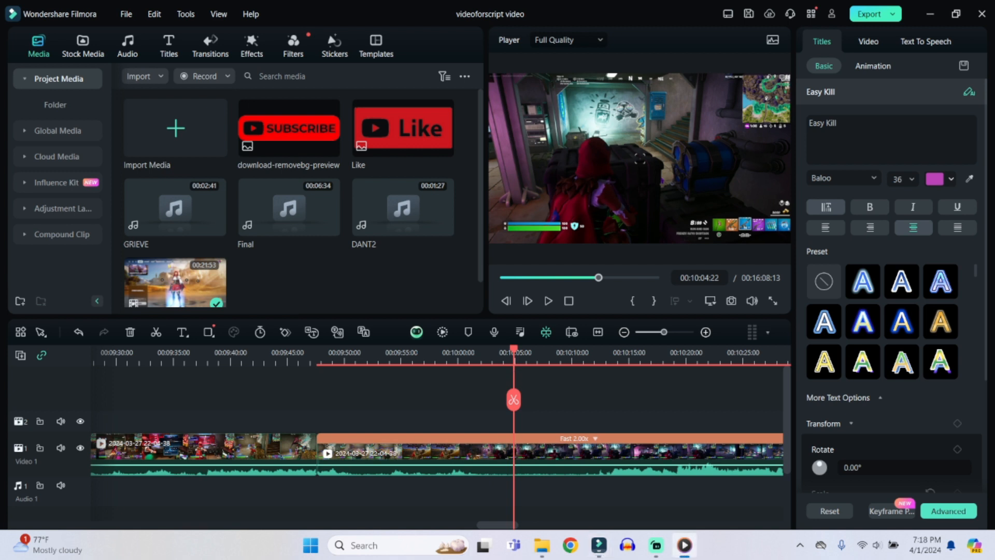
left_click(540, 391)
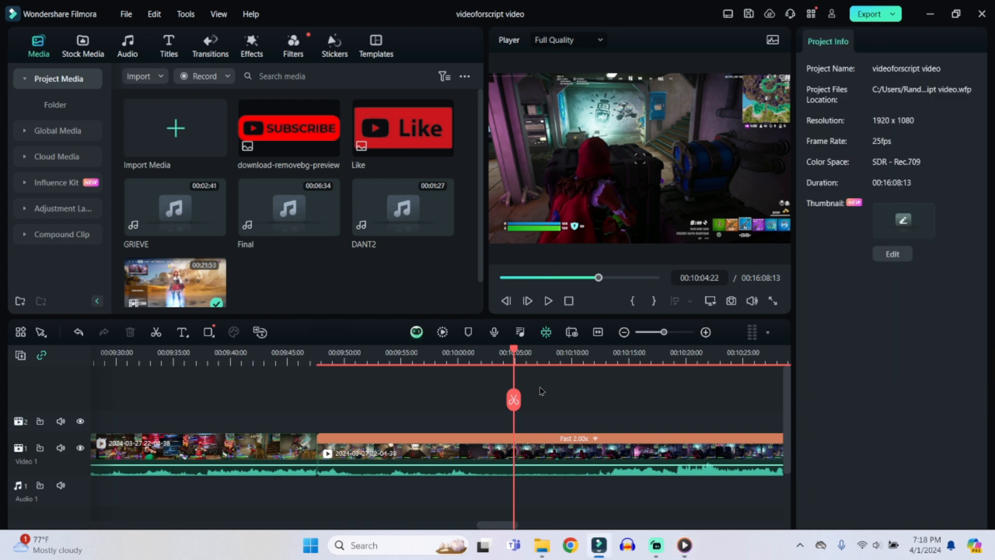
key("ctrl+v")
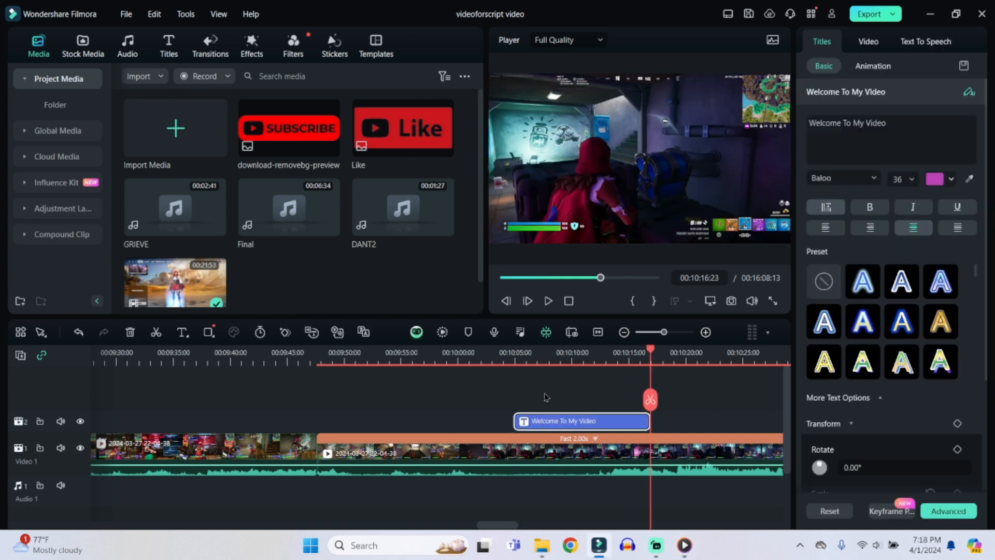
Step: Replace the text of the newly pasted title with "This guy scared me"
left_click_drag(899, 127, 802, 129)
type("This ")
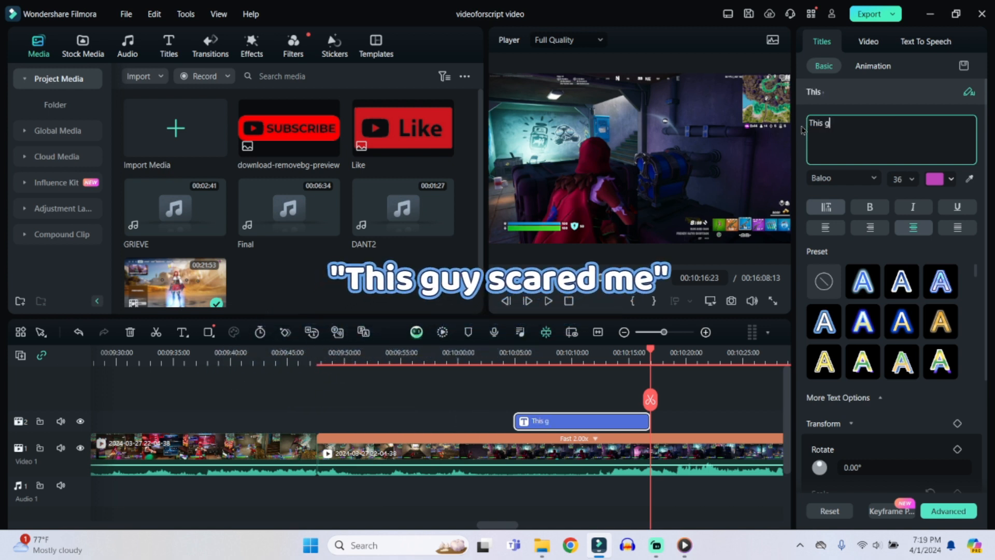
type("guy scared me")
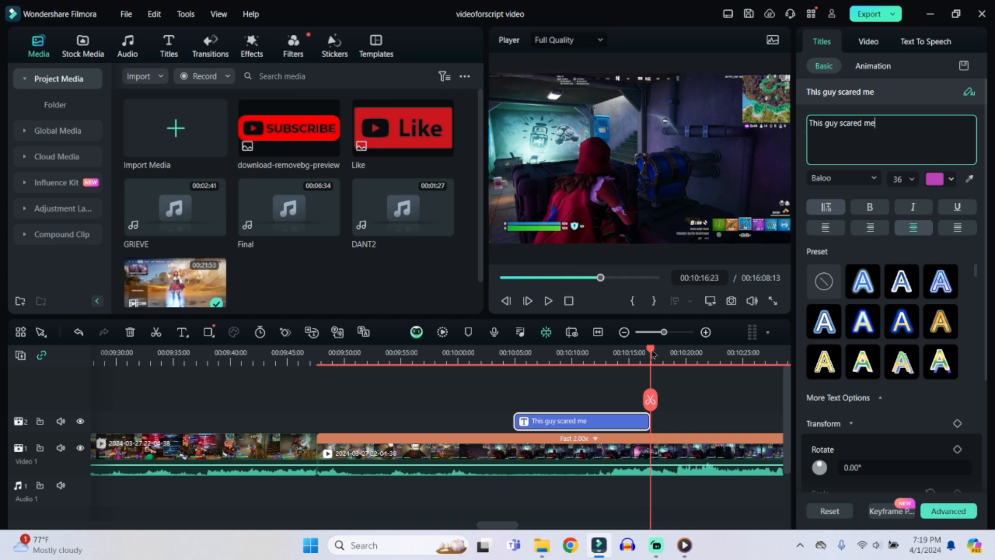
Step: Play the footage from just before the "This guy scared me" title to past its end to check it
left_click_drag(651, 352, 508, 363)
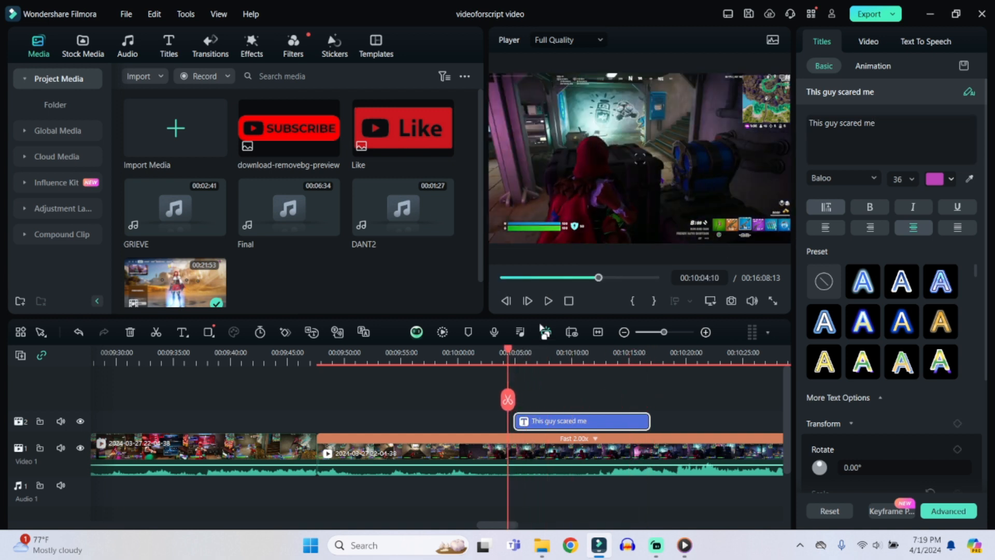
left_click(547, 300)
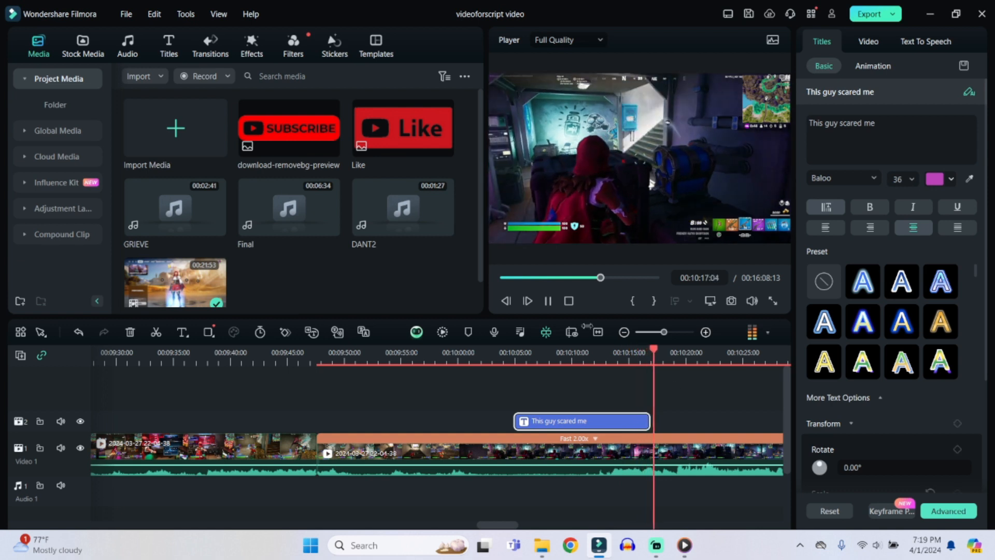
key("space")
key("alt+Tab")
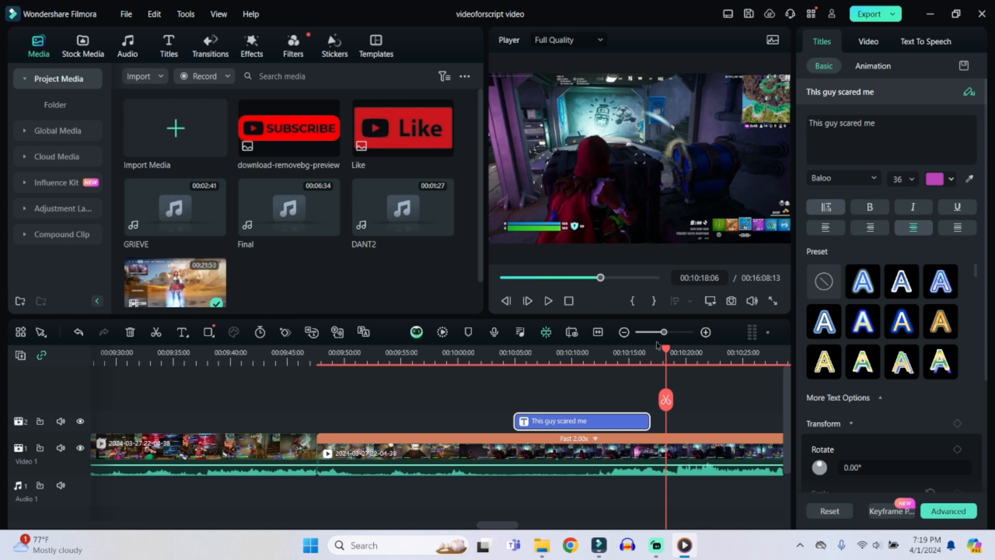
Step: Paste the copied title at 00:16:04:00 and trim its end to match the end of the gameplay footage
left_click_drag(664, 332, 645, 338)
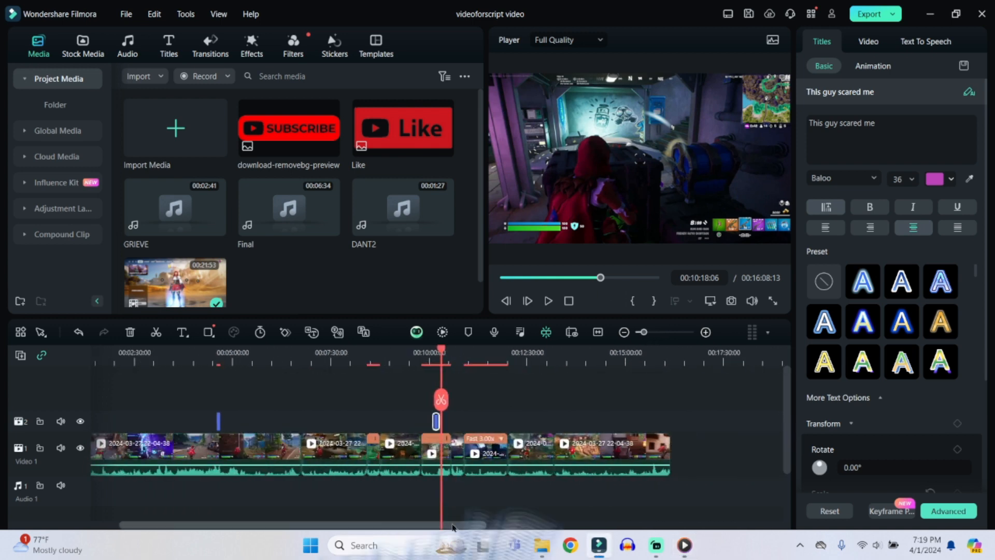
left_click_drag(458, 524, 522, 523)
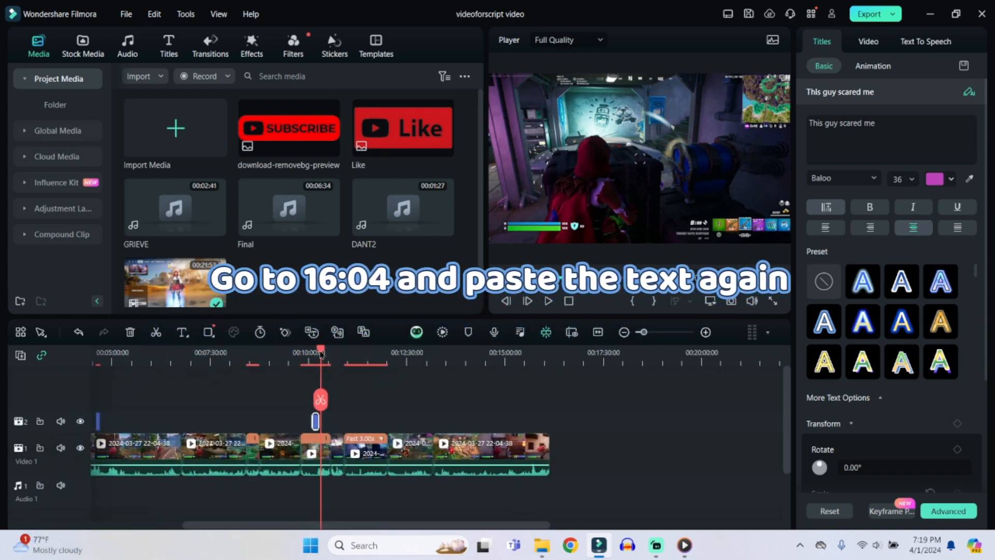
left_click_drag(320, 354, 543, 354)
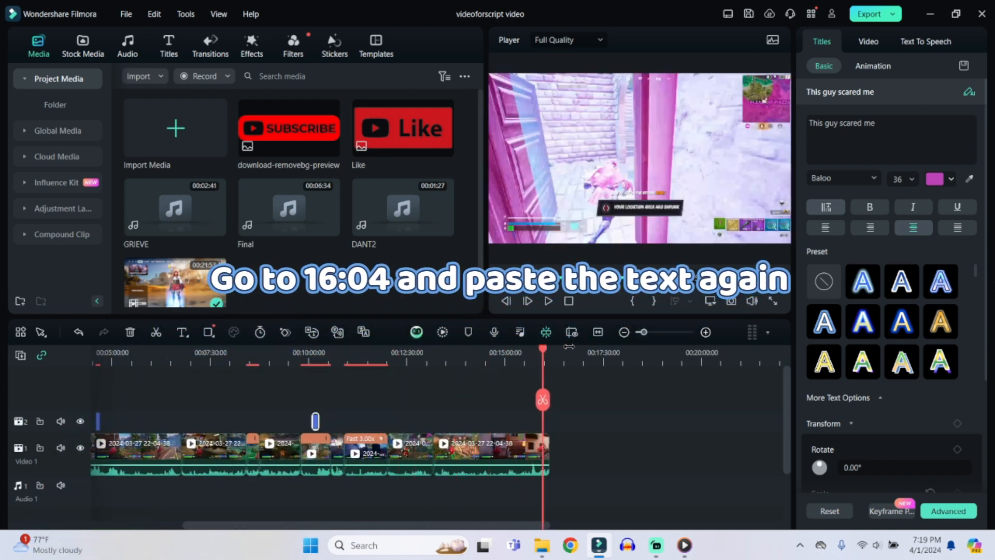
key("alt+Tab")
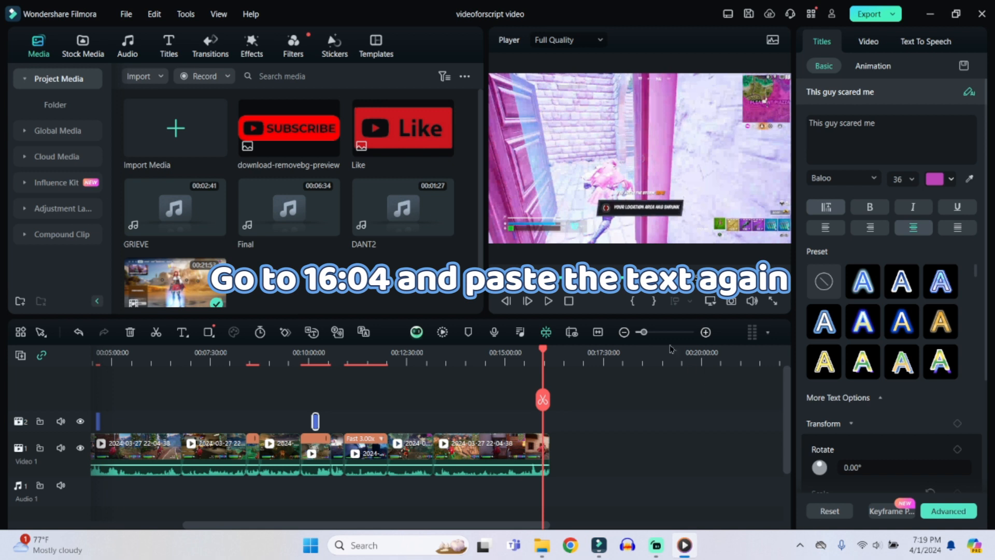
left_click_drag(643, 332, 671, 332)
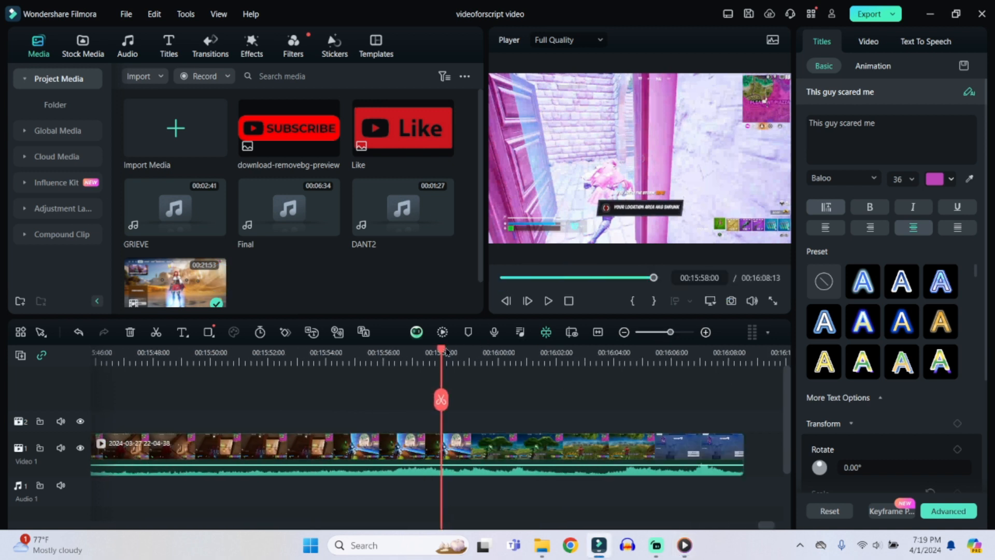
left_click_drag(445, 351, 616, 372)
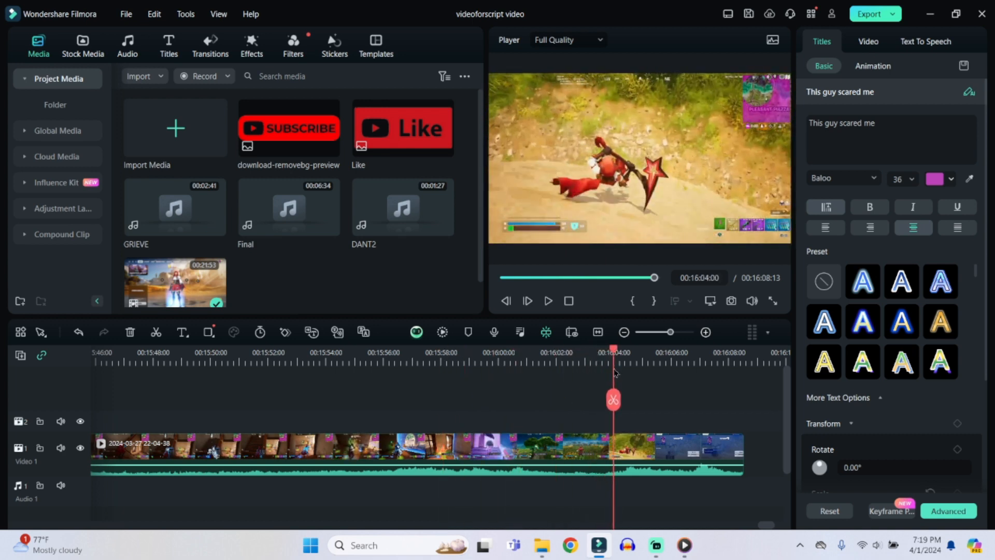
key("ctrl+v")
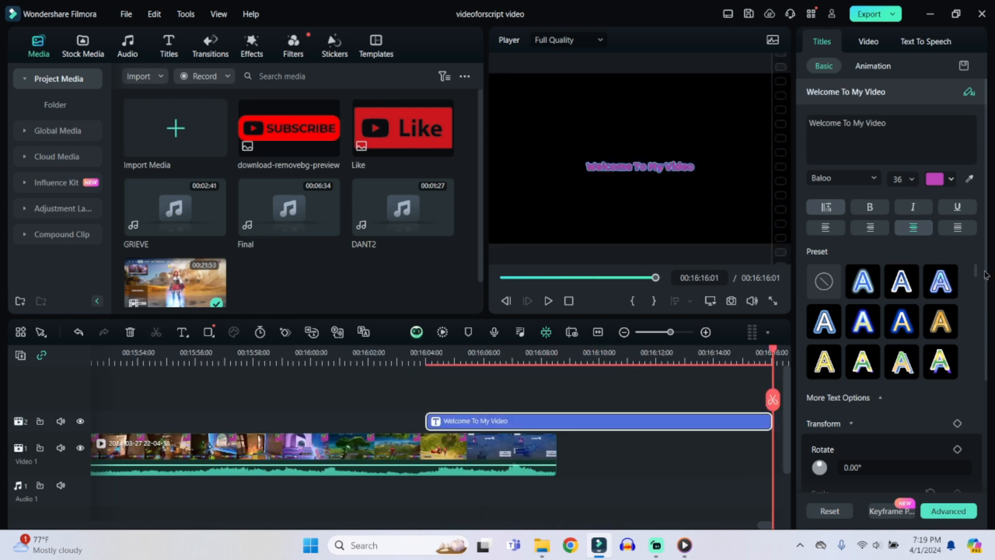
key("alt+Tab")
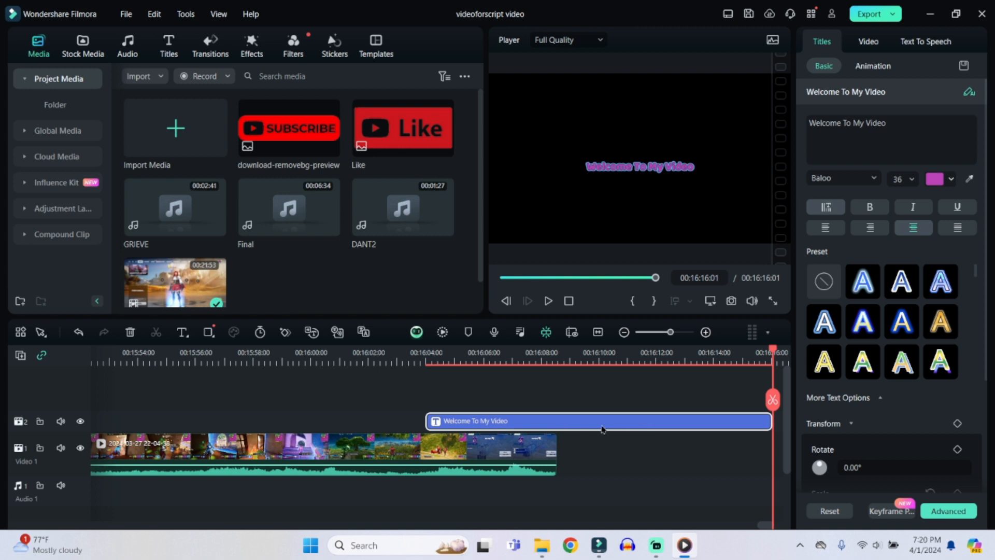
left_click_drag(770, 418, 554, 420)
Step: Replace the closing title's text with "I didnt like losing a game to fall damage but thanks for watching"
left_click(853, 132)
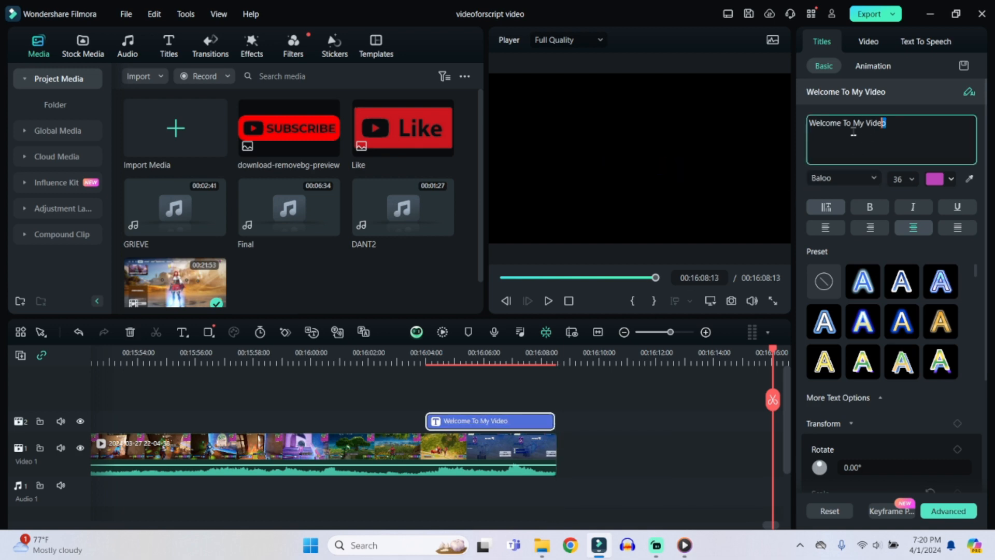
left_click_drag(824, 125, 808, 124)
type("I didnt")
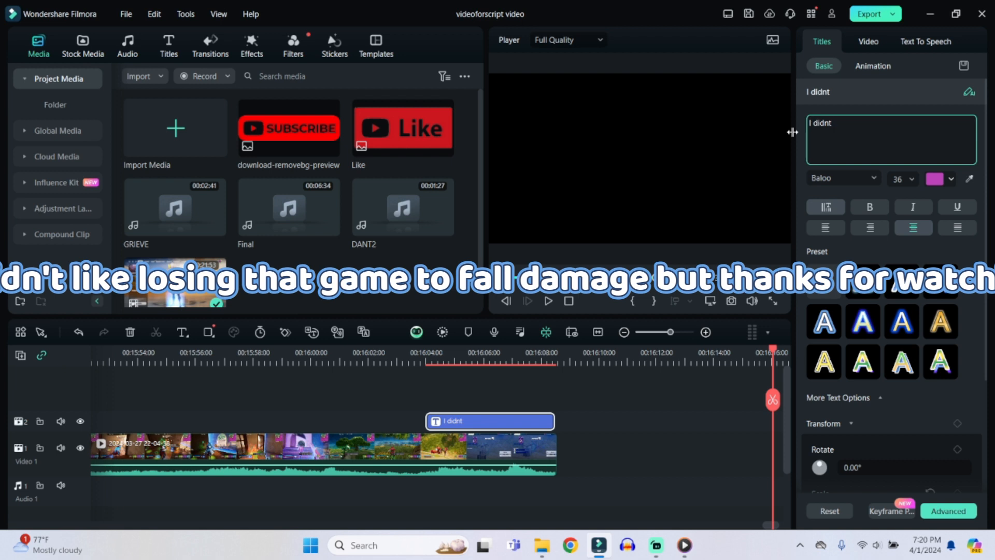
type("like losi")
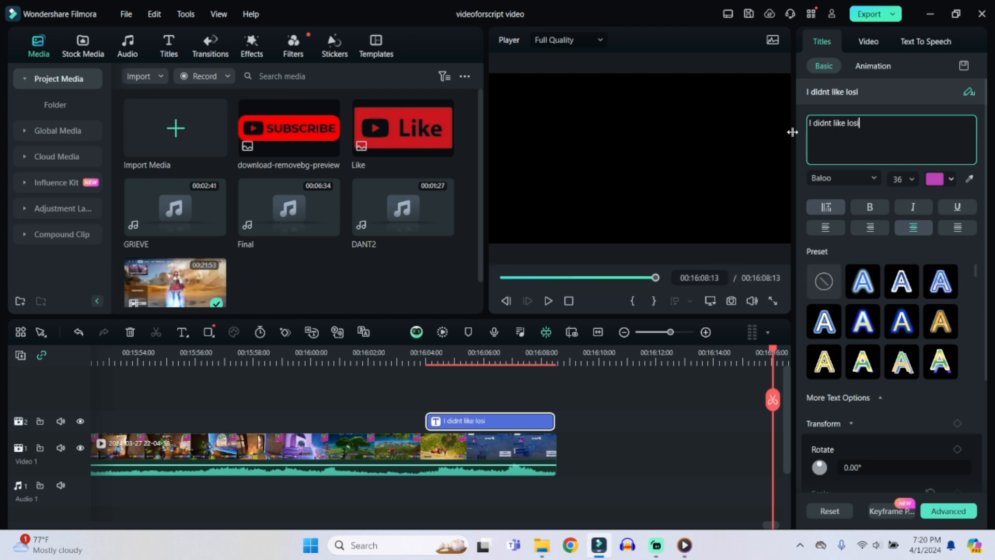
type("ng a")
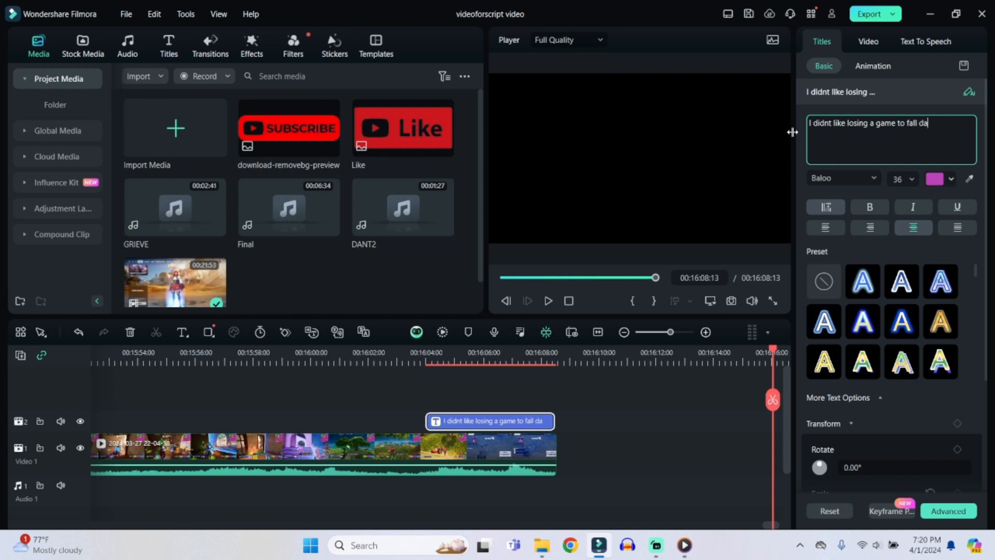
type("game to fall damage but thanks for wa")
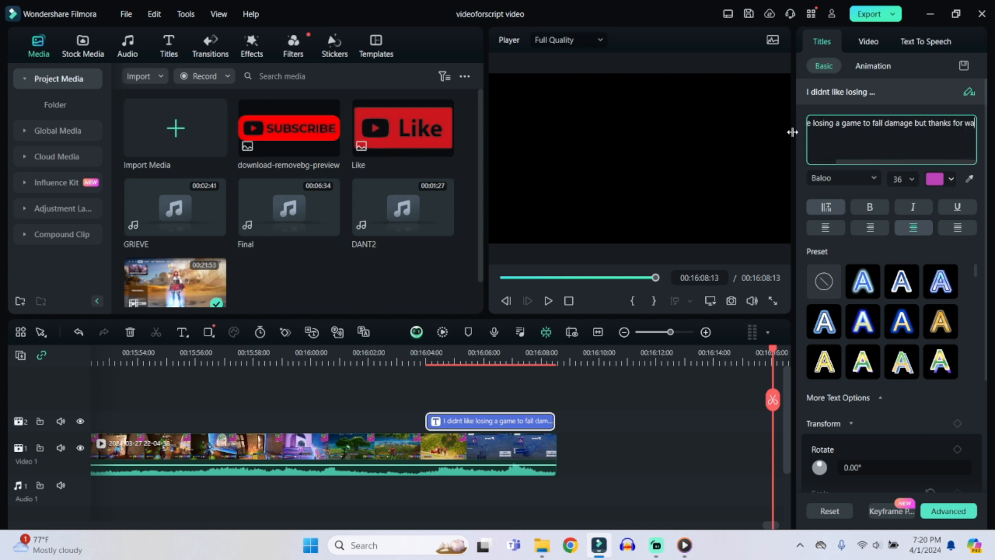
type("tching")
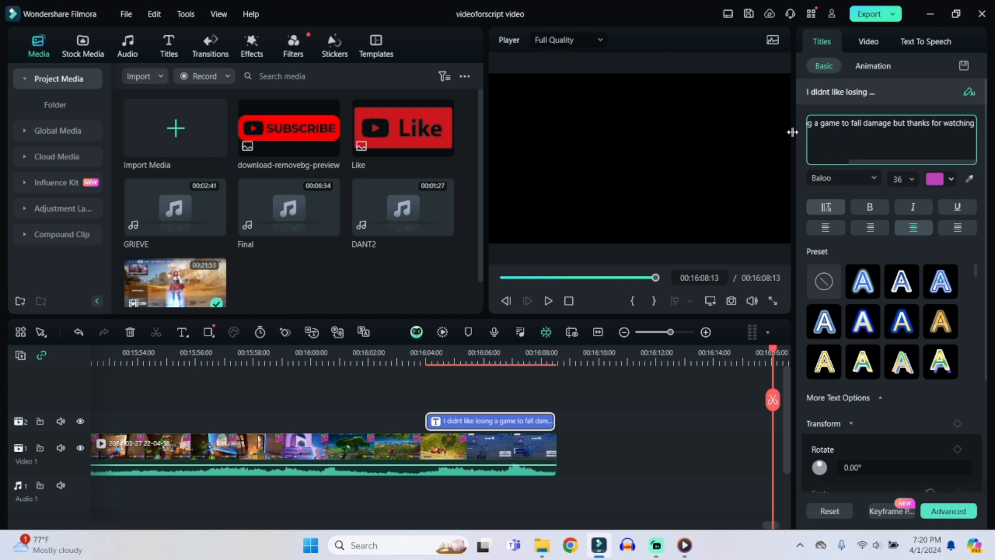
Step: Check the closing title at 00:16:05:24 and split its text into two lines before "but thanks for watching"
left_click(769, 353)
left_click_drag(769, 352, 474, 364)
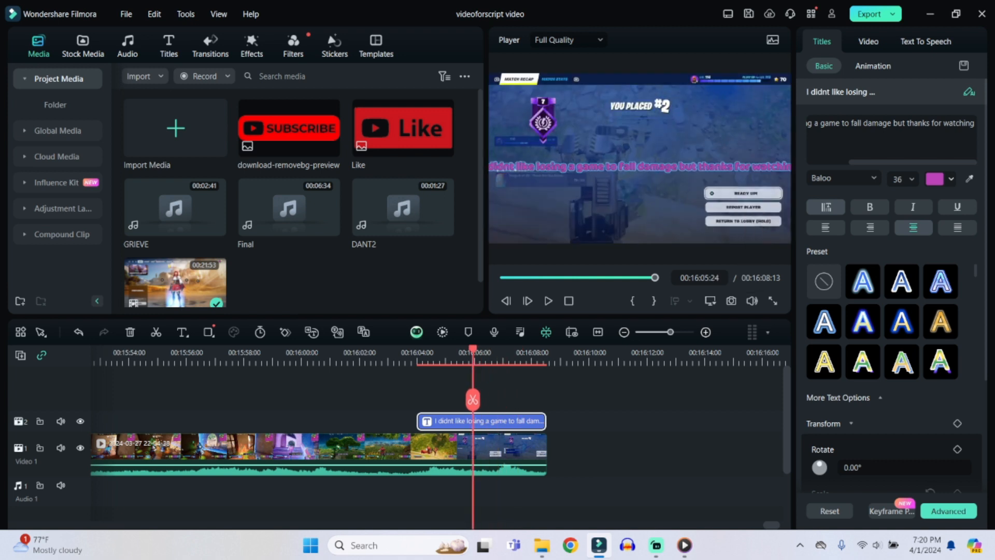
key("alt+Tab")
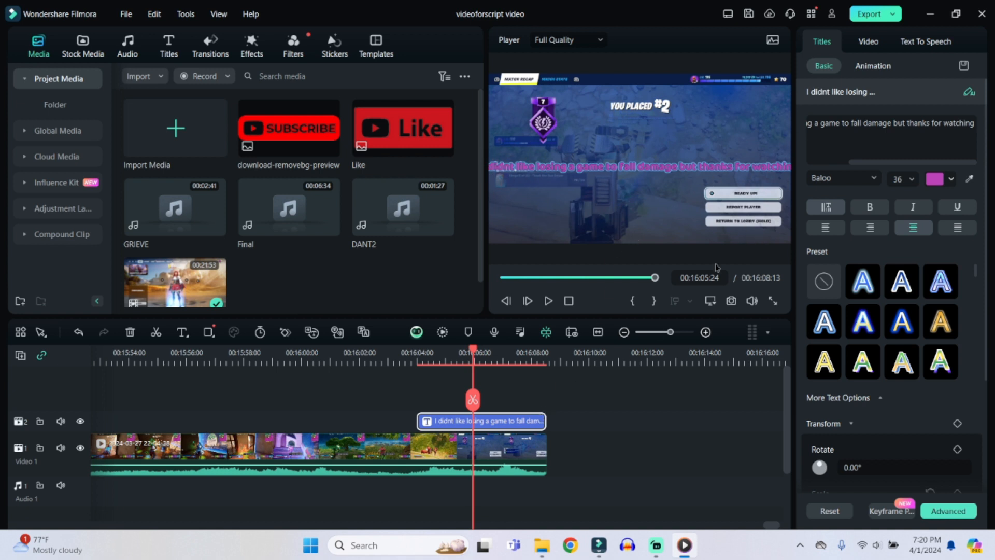
left_click(894, 124)
key("Return")
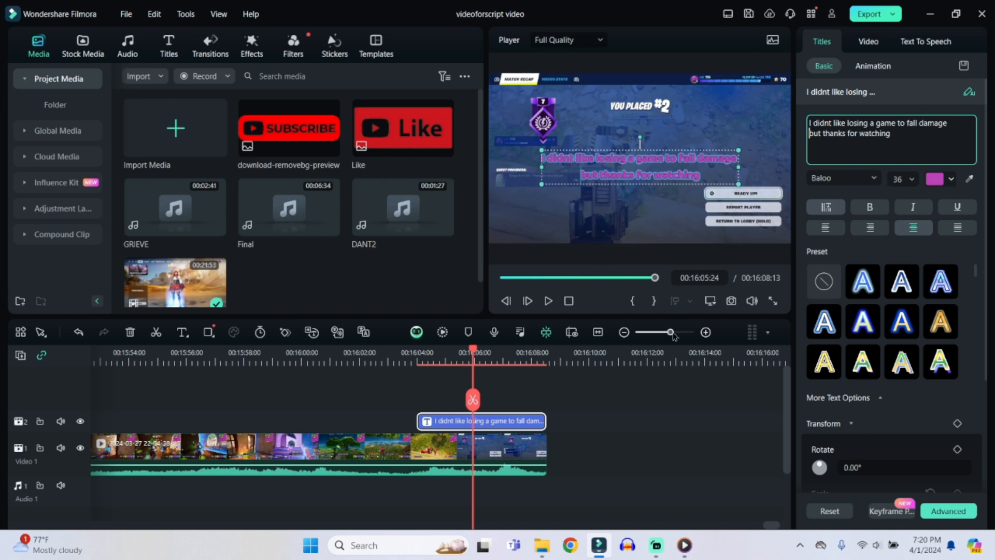
Step: Add the subscribe image and the Like image on separate new tracks above the opening title, both starting at 00:00:00:00
left_click_drag(674, 336, 647, 332)
left_click_drag(502, 524, 230, 524)
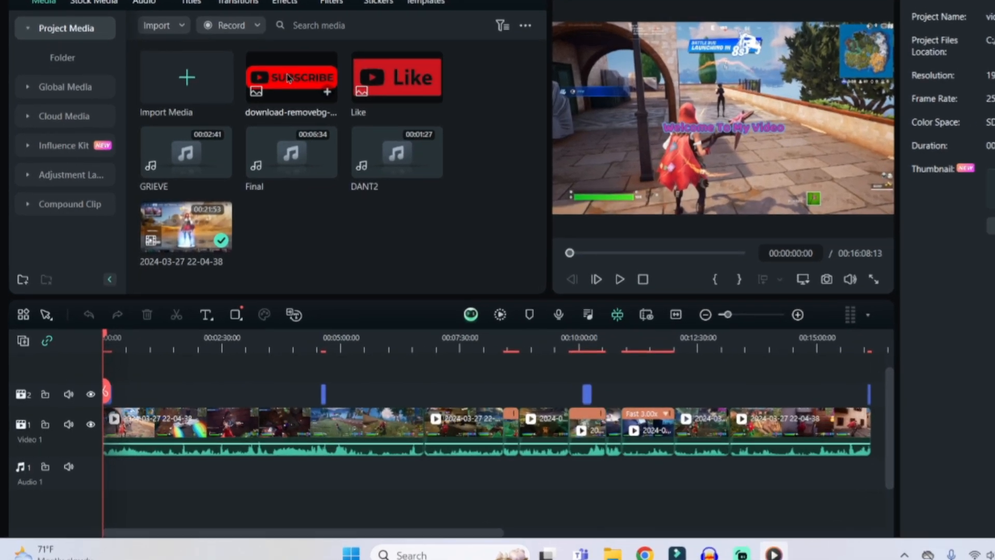
left_click_drag(253, 123, 275, 159)
left_click_drag(327, 99, 108, 371)
left_click_drag(135, 337, 138, 342)
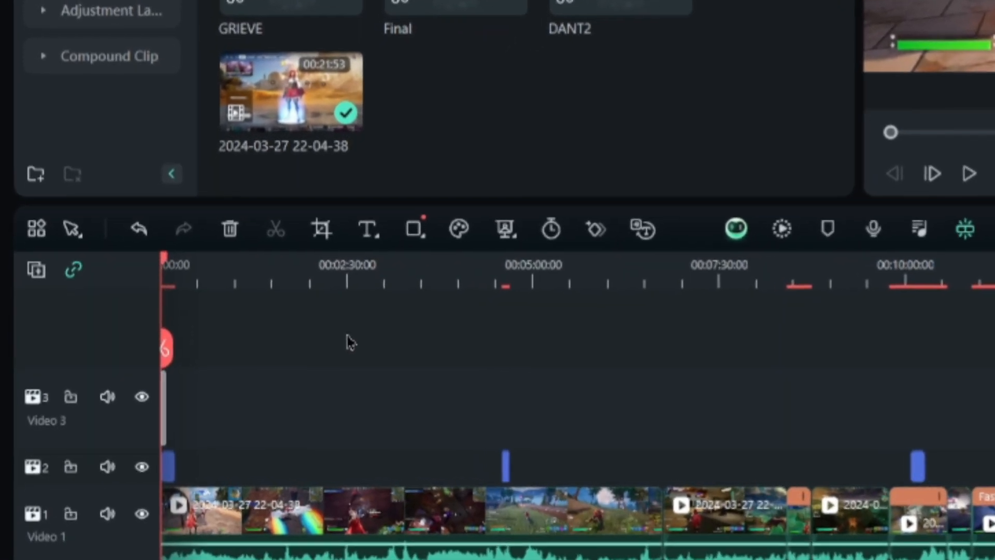
left_click_drag(351, 122, 183, 298)
left_click_drag(91, 392, 92, 395)
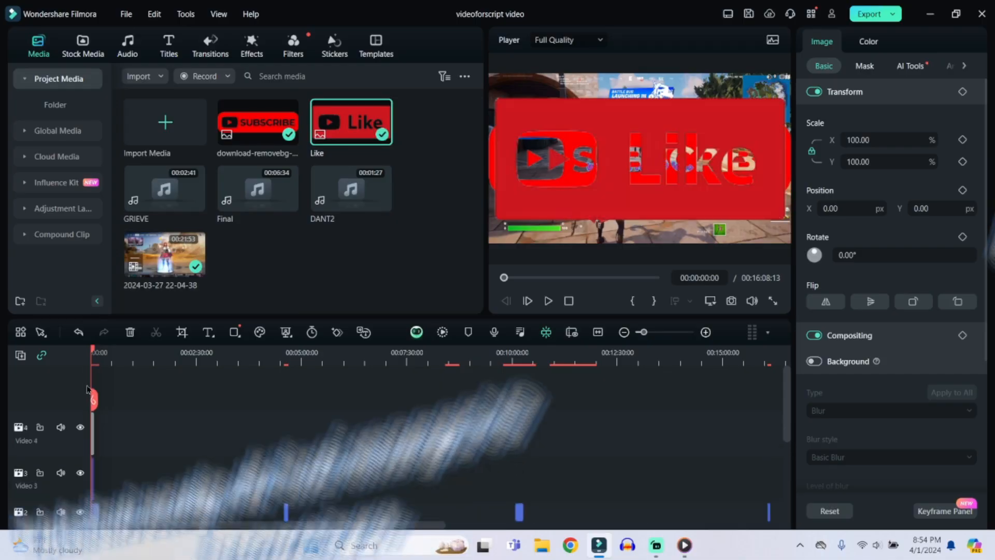
Step: Extend the subscribe and Like image clips to end together with the "Welcome To My Video" title
left_click_drag(646, 334, 668, 333)
scroll(554, 403, "down", 1)
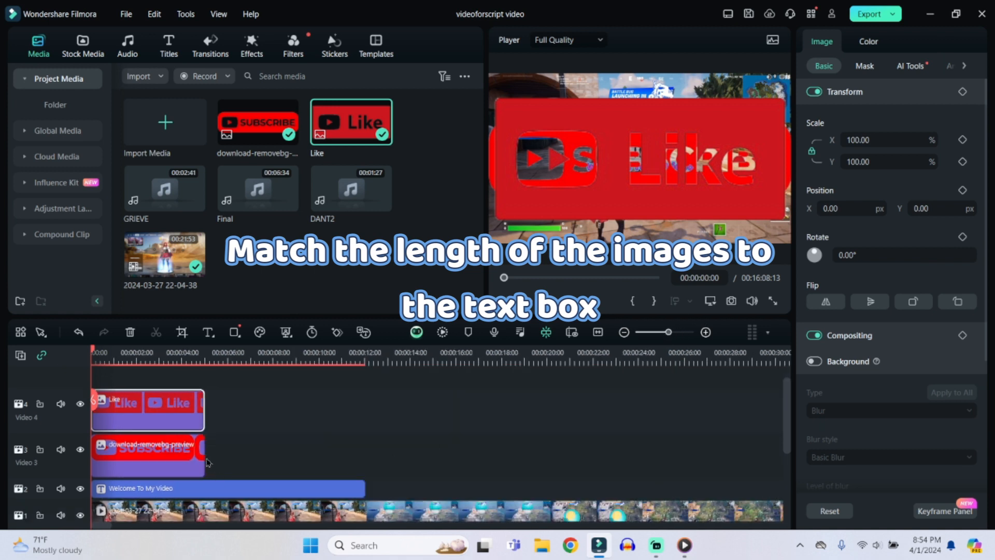
left_click_drag(207, 462, 363, 443)
left_click_drag(203, 420, 363, 419)
scroll(401, 401, "down", 1)
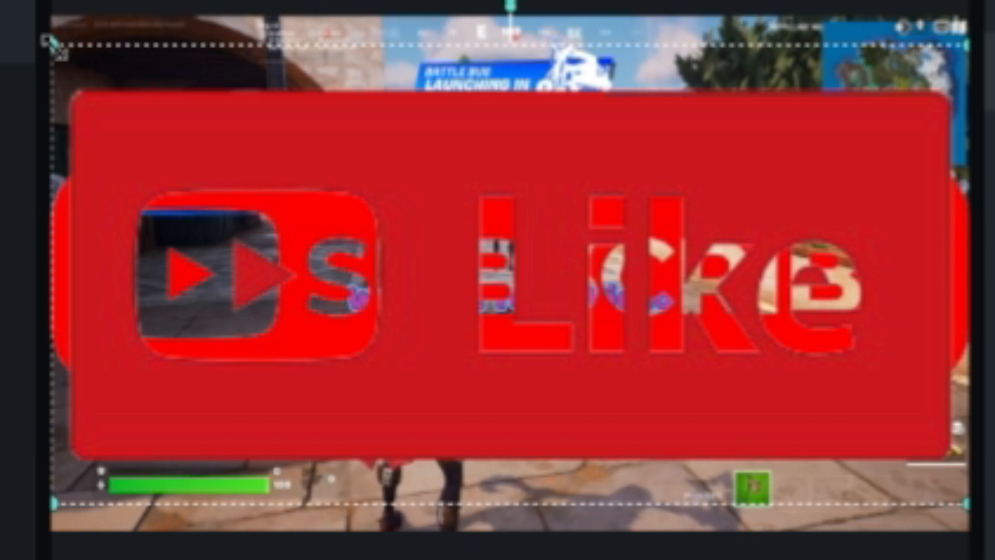
Step: Scale the Like image to 50% in the frame's lower-right area, and shrink the subscribe image to about half size in the frame's upper-left corner
left_click_drag(54, 45, 525, 300)
left_click(389, 281)
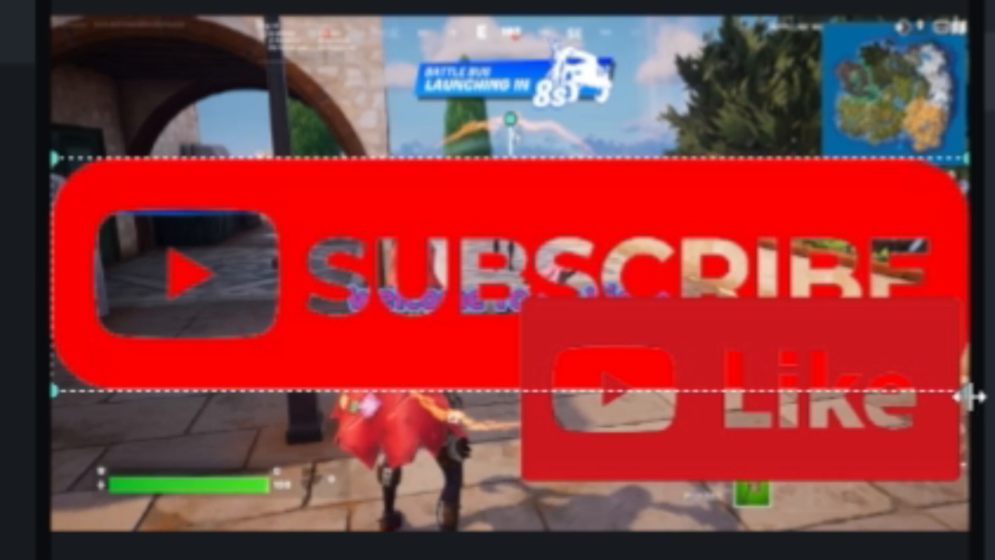
left_click_drag(961, 390, 511, 273)
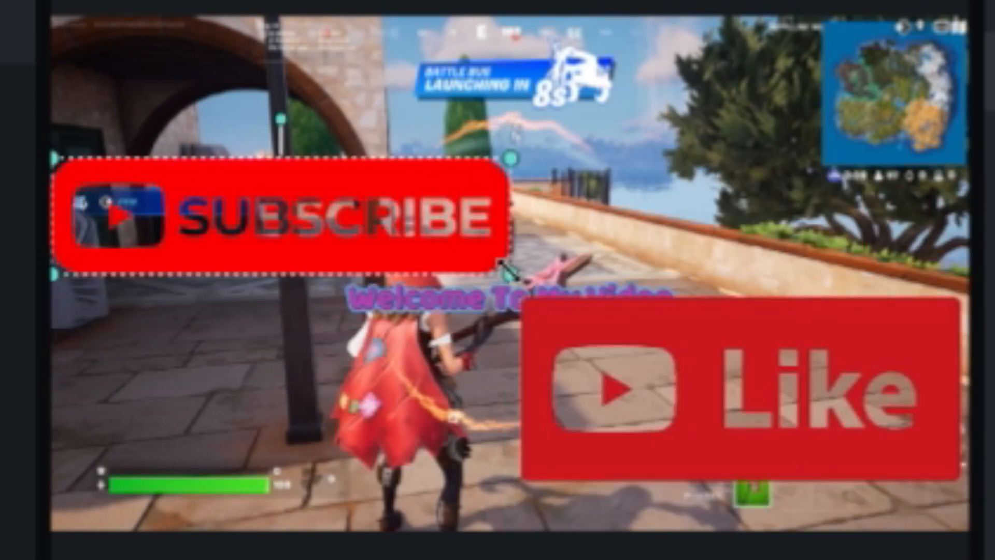
left_click_drag(334, 222, 326, 91)
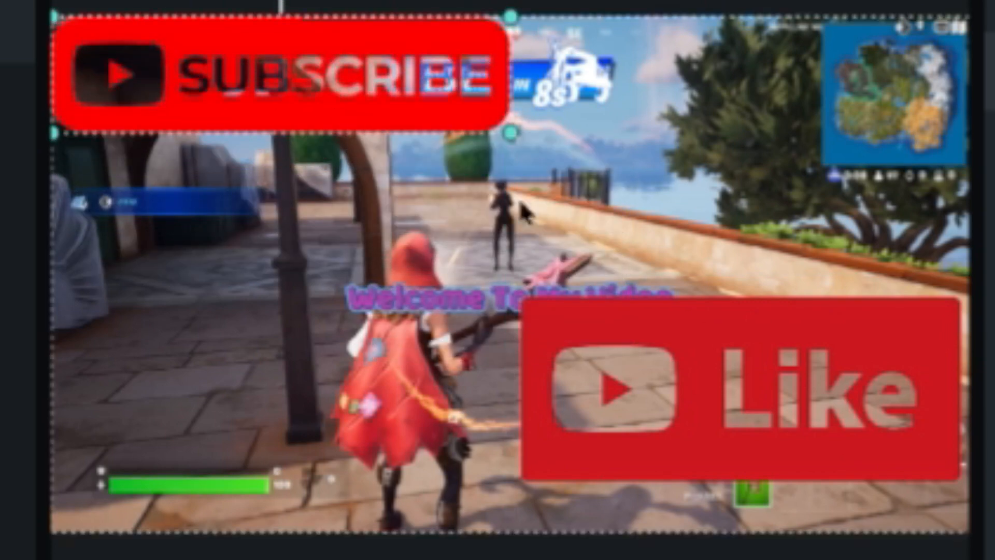
Step: Move the Like image down into the frame's lower-right corner and reduce its scale to about 45.38%
left_click_drag(699, 366, 700, 406)
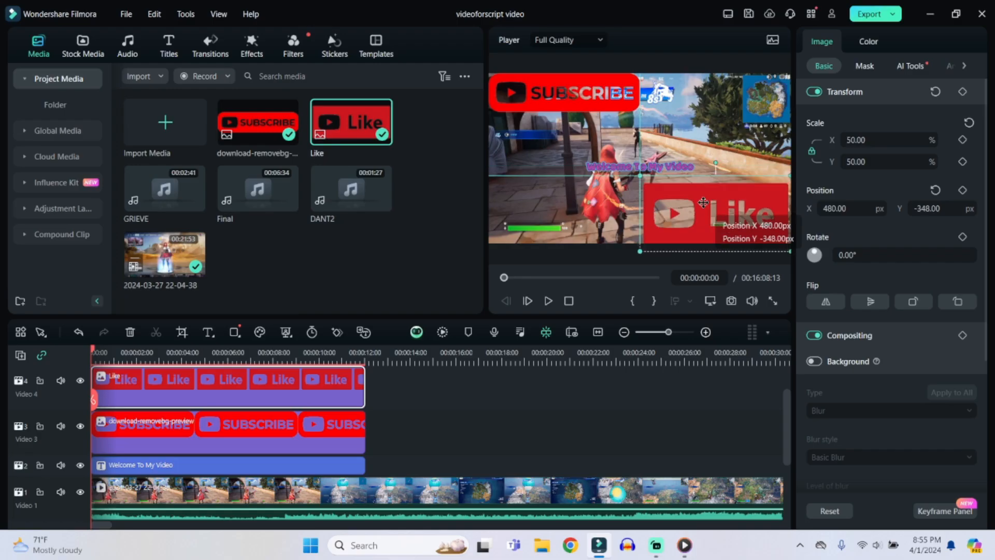
mouse_move(703, 203)
left_mouse_down()
mouse_move(713, 203)
mouse_move(703, 201)
left_mouse_up()
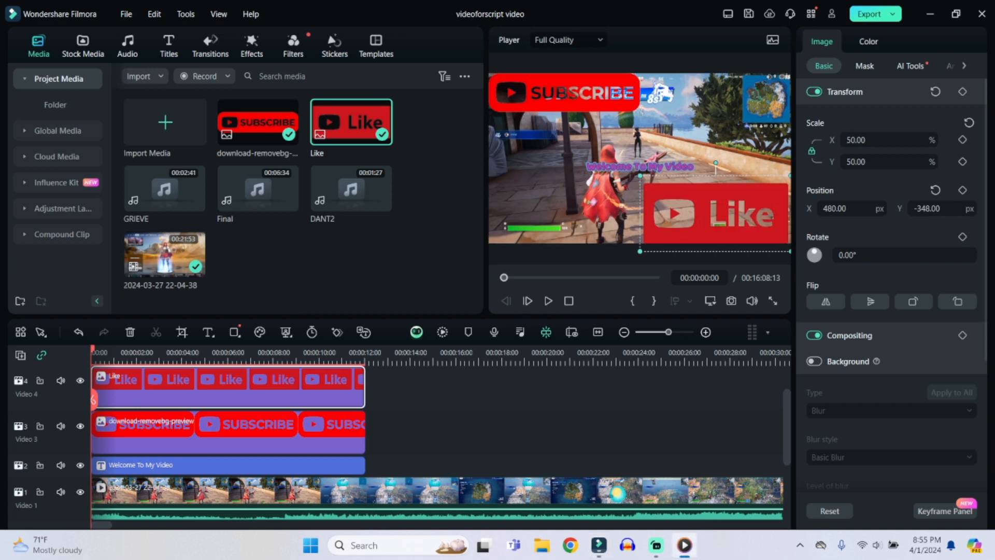
left_click_drag(639, 176, 700, 196)
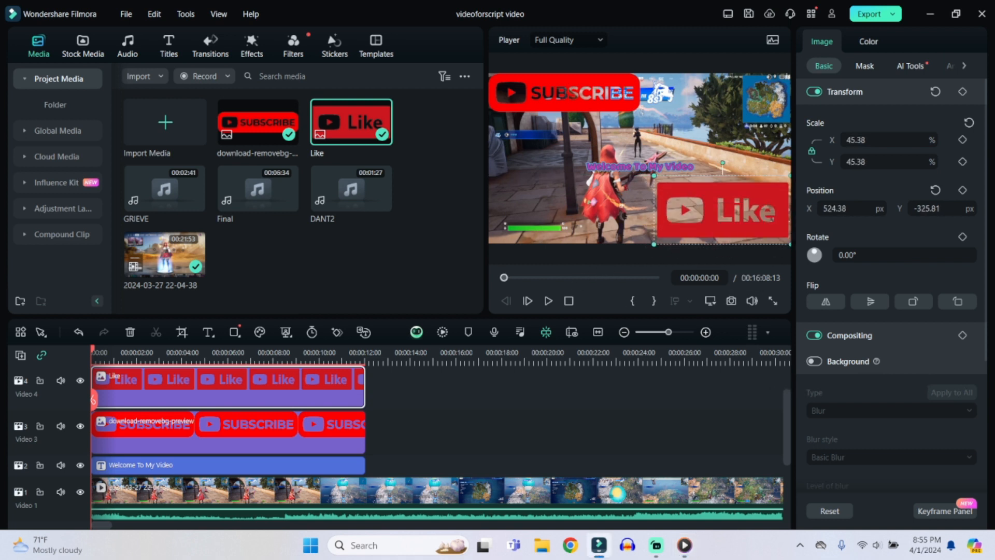
Step: Go to 00:04:37:01 within the "Easy Kill" title and search the stickers for "lol"
scroll(560, 428, "down", 1)
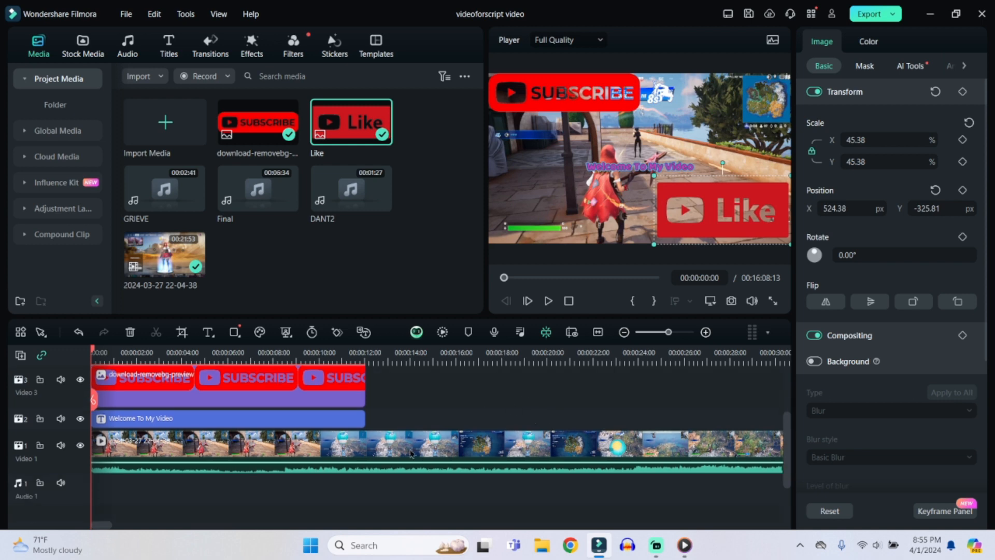
left_click_drag(98, 527, 190, 526)
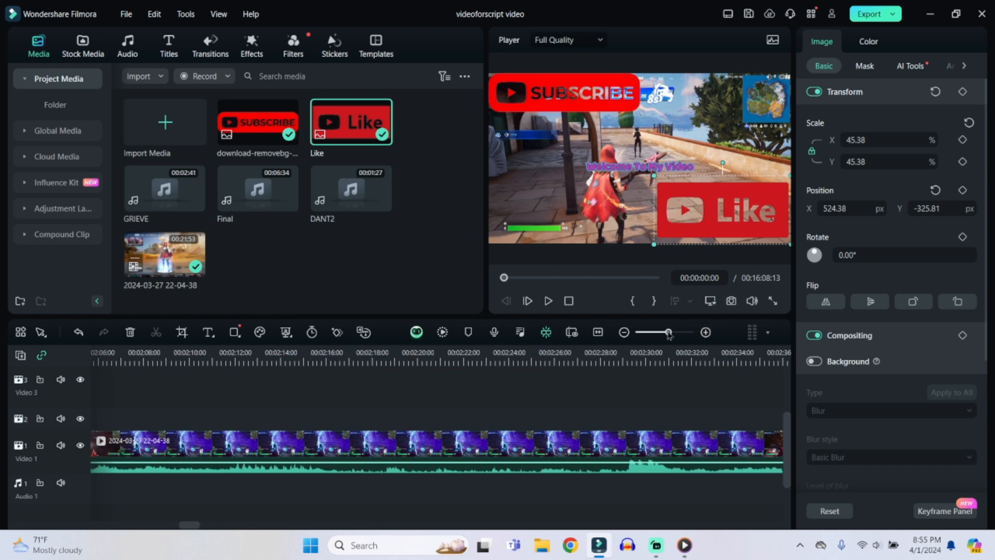
left_click_drag(669, 332, 646, 332)
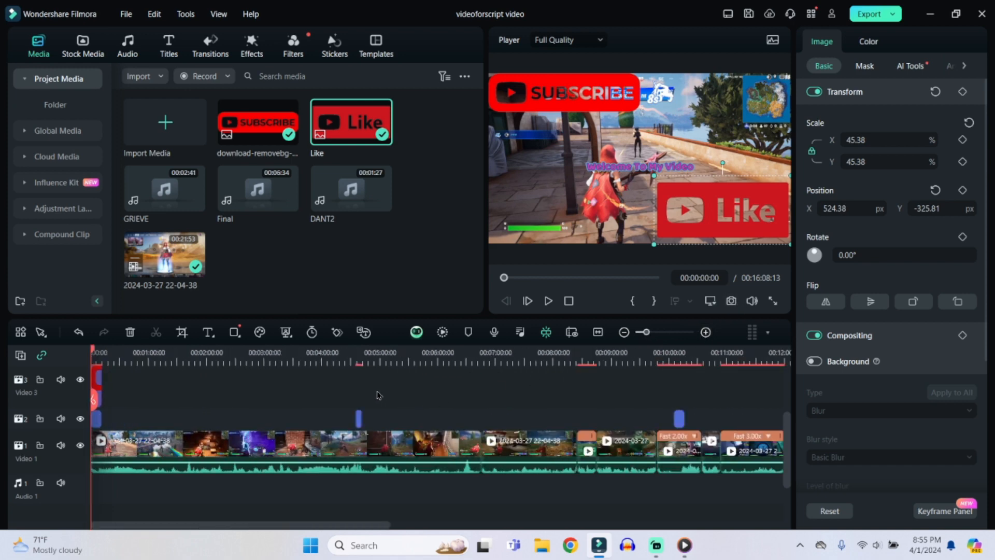
left_click(358, 353)
left_click_drag(650, 336, 674, 334)
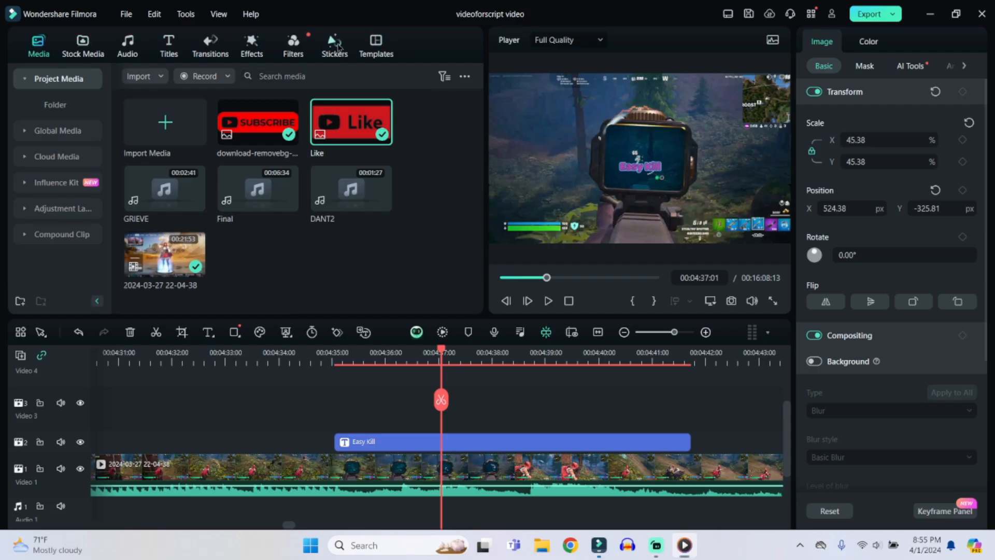
left_click(335, 46)
left_click(282, 76)
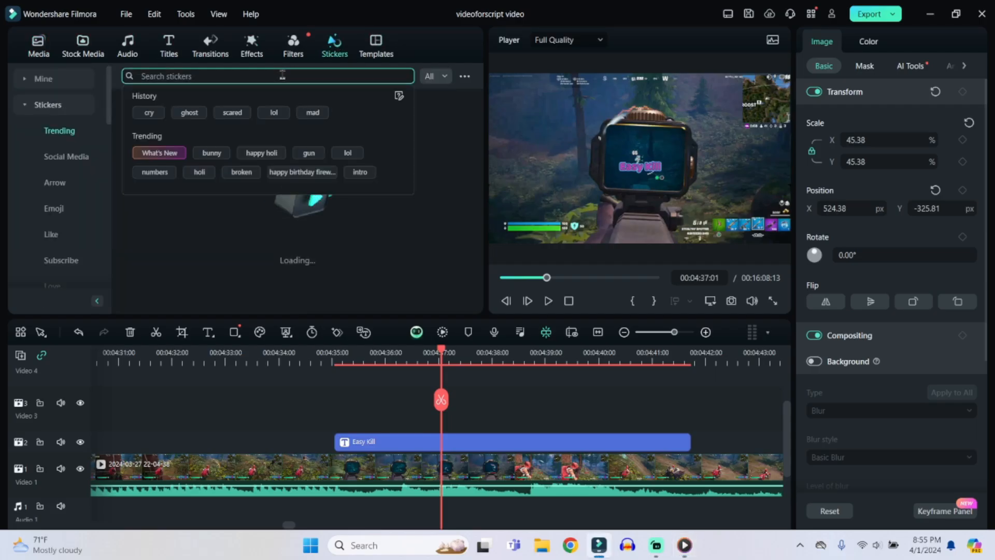
type("lol")
key("Return")
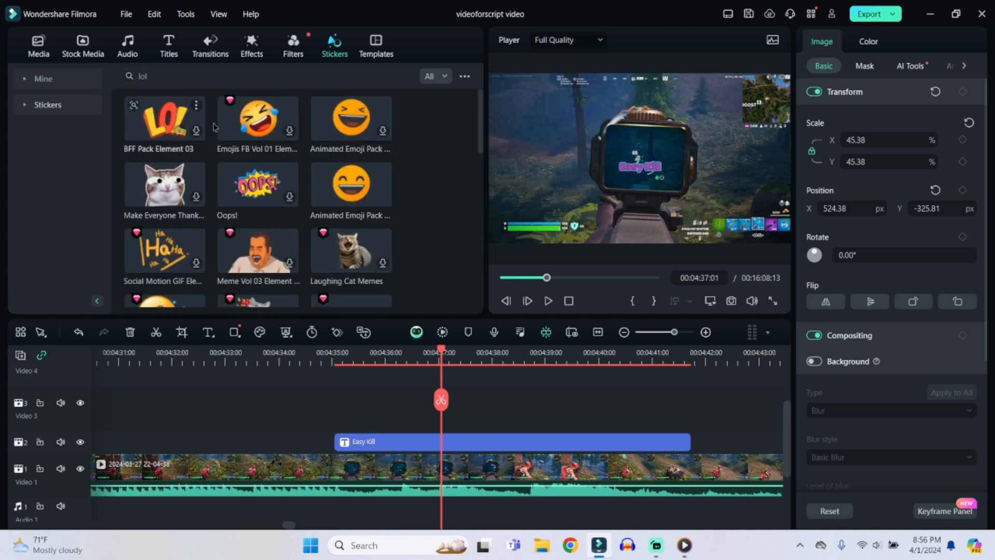
Step: Add the grinning emoji sticker over the full length of the "Easy Kill" title, scaled to about 46.27% and placed just above its text
left_click_drag(348, 180, 346, 430)
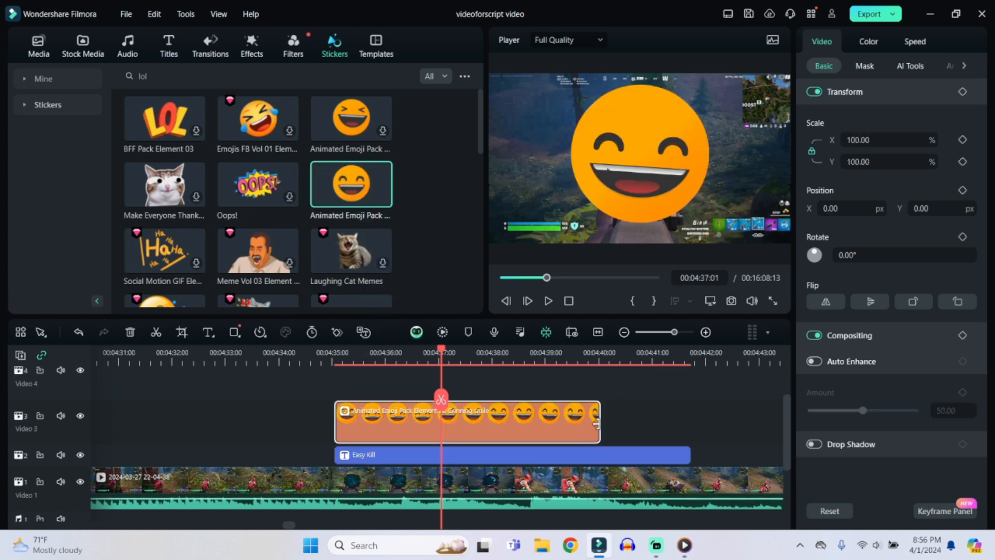
left_click_drag(602, 428, 692, 427)
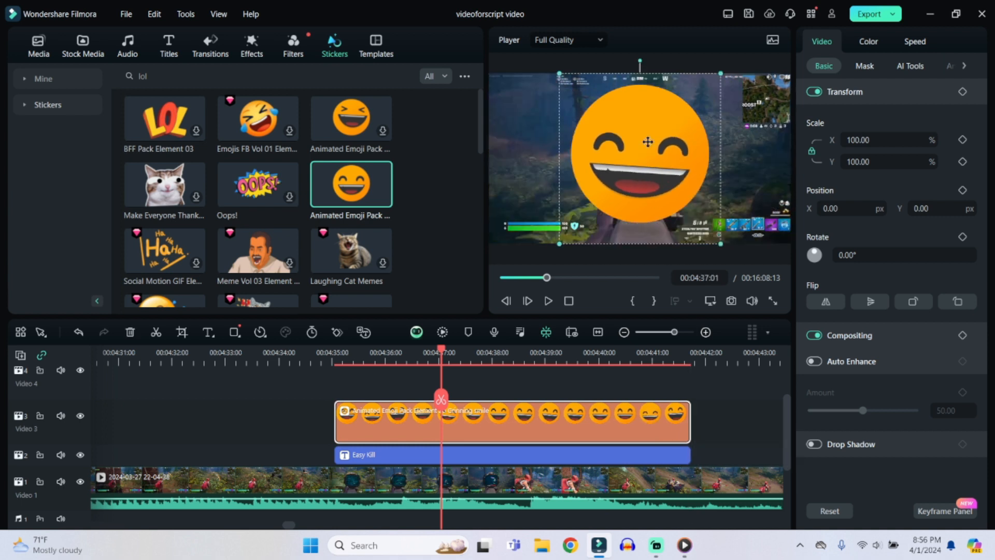
left_click_drag(558, 76, 656, 156)
left_click_drag(663, 192, 644, 129)
Step: Go to 00:10:04:13, just before the "This guy scared me" title, and search the stickers for "ghost"
left_click_drag(674, 333, 643, 338)
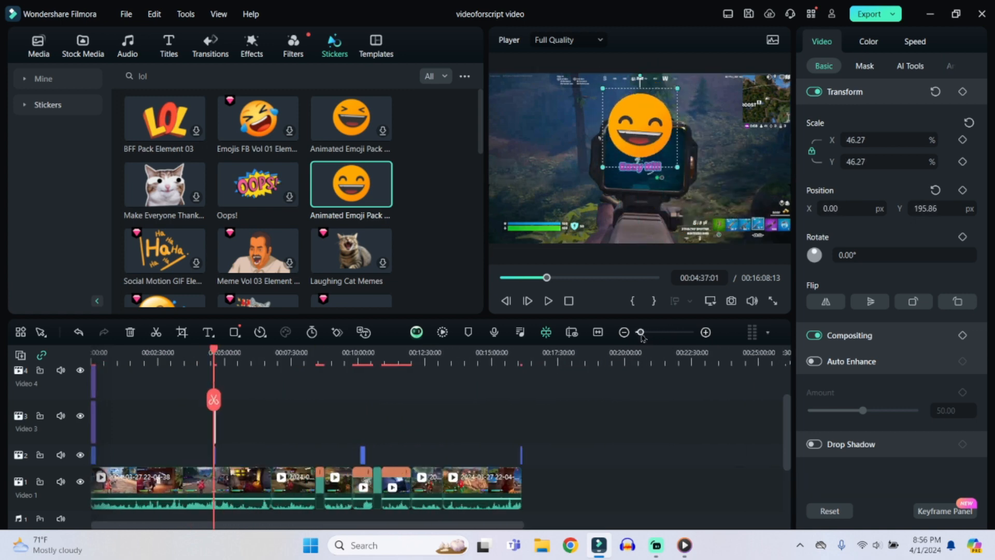
left_click(365, 358)
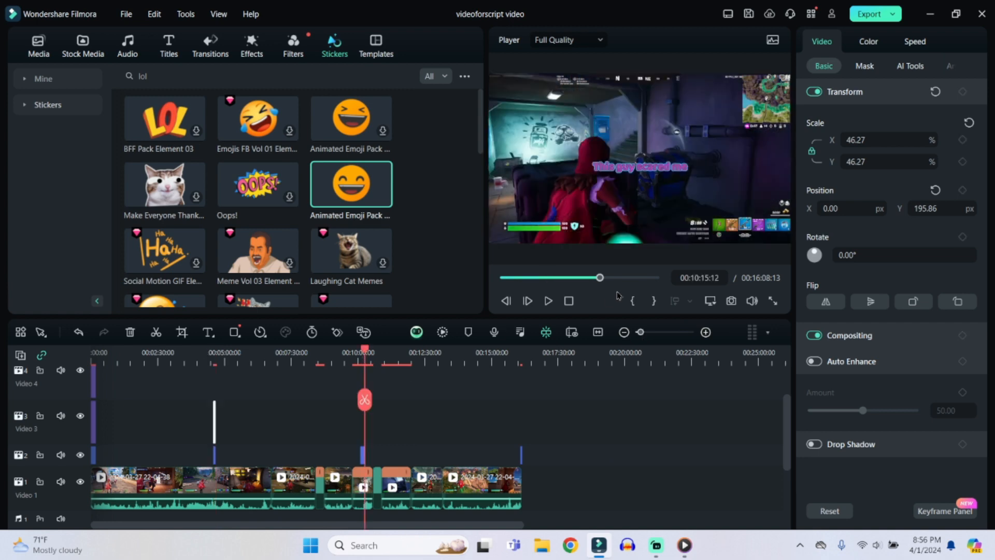
left_click_drag(643, 333, 668, 333)
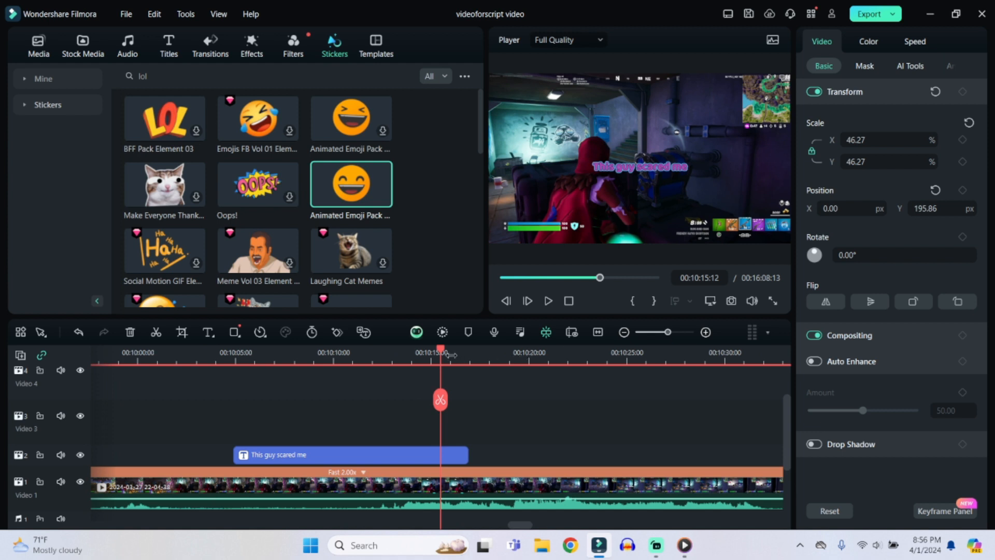
left_click_drag(442, 355, 226, 354)
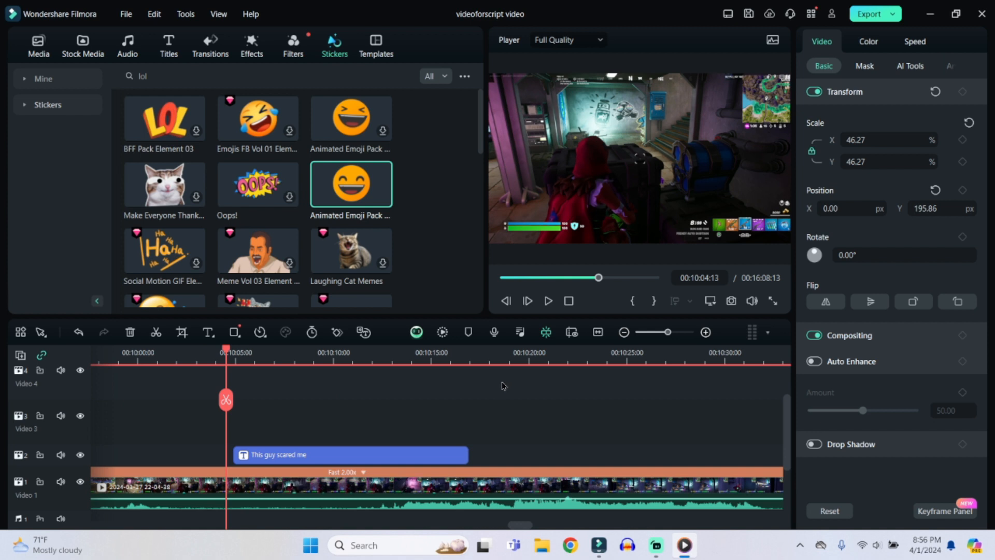
left_click(136, 77)
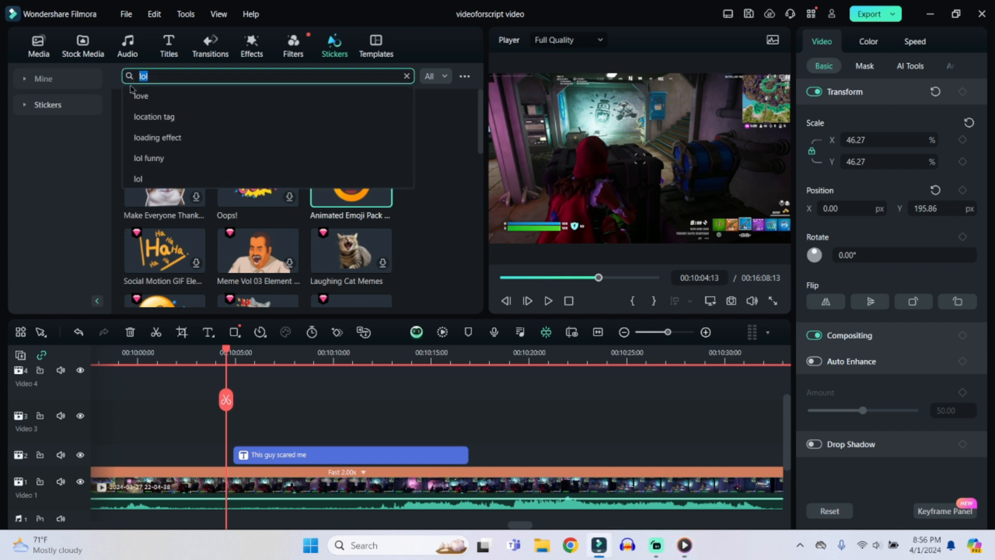
key("Return")
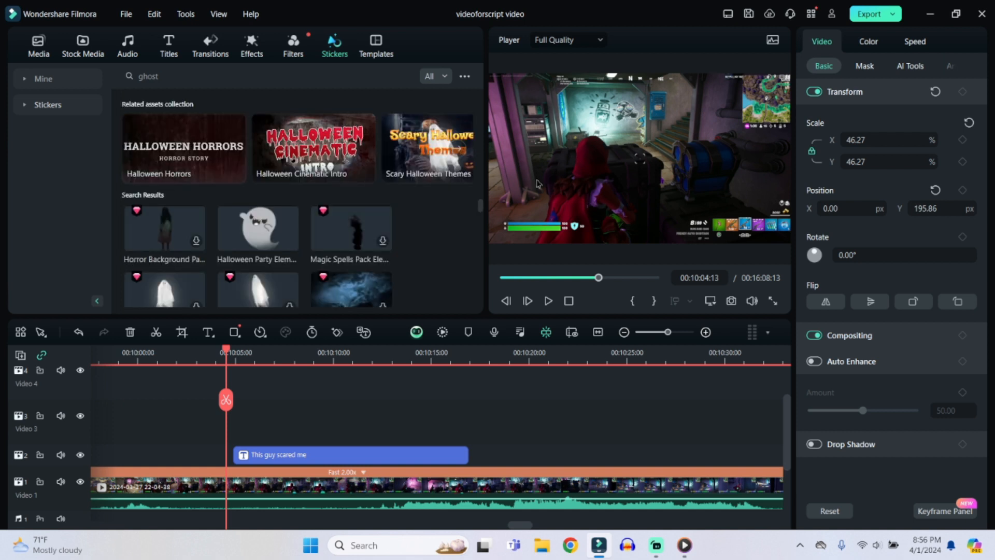
Step: Add the Halloween Party ghost sticker over the full length of the "This guy scared me" title, scaled to 45% and placed above its text
left_click_drag(257, 231, 244, 424)
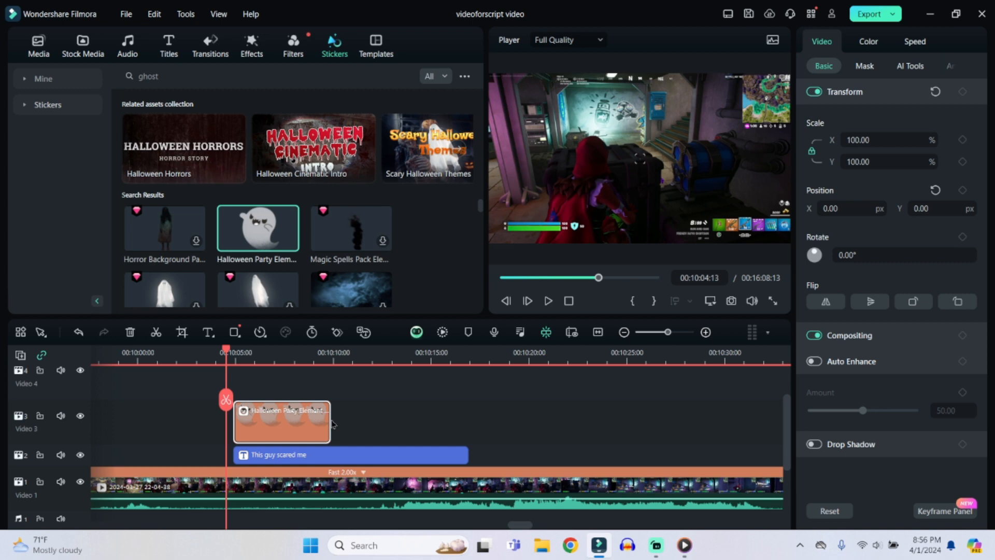
left_click_drag(332, 424, 468, 419)
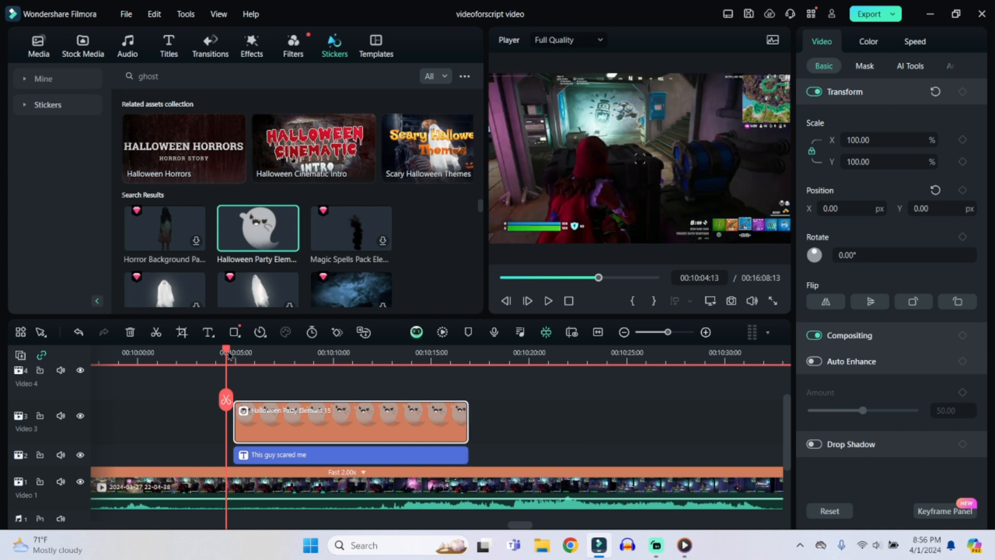
left_click_drag(228, 355, 304, 355)
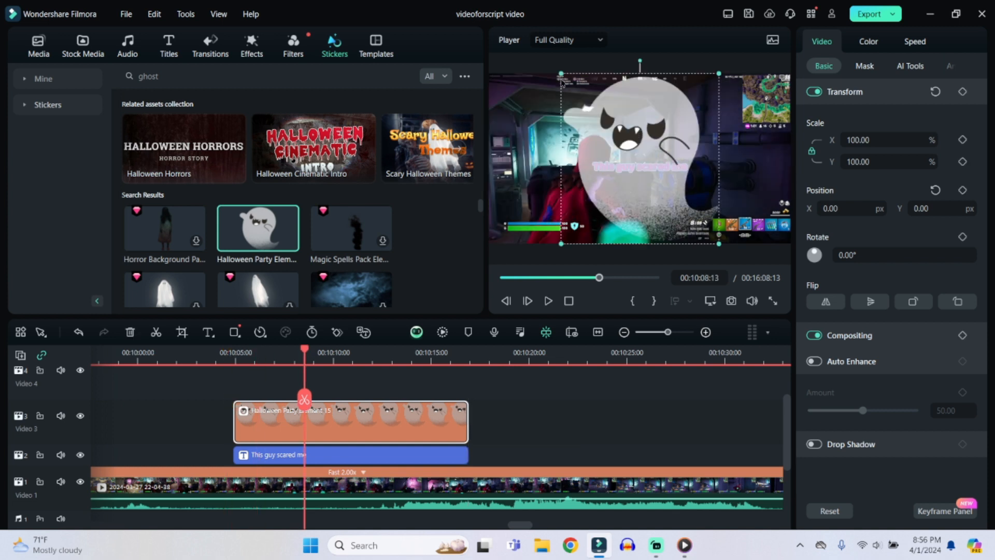
left_click_drag(558, 73, 639, 119)
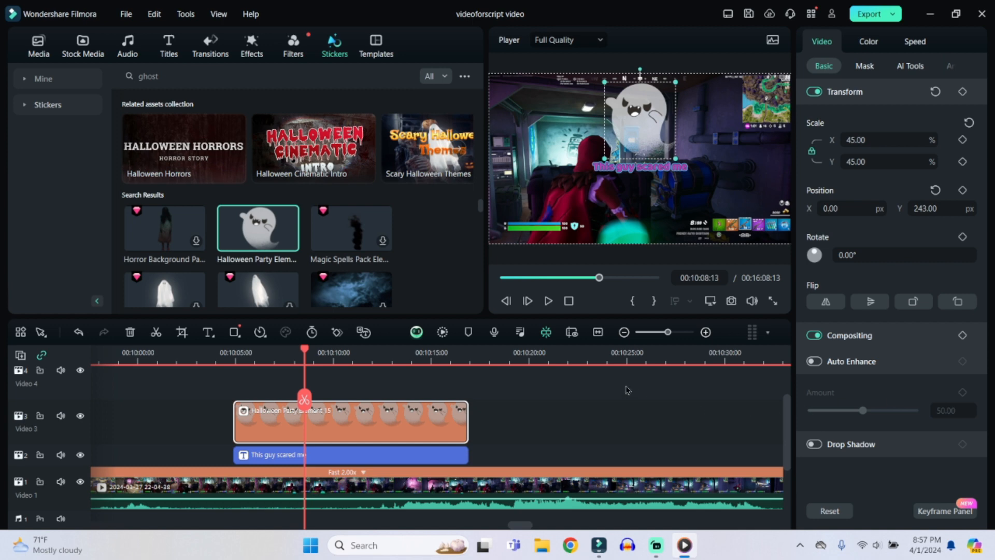
Step: Go to 00:16:06:02 within the closing title and search the stickers for "cry"
scroll(506, 463, "down", 1)
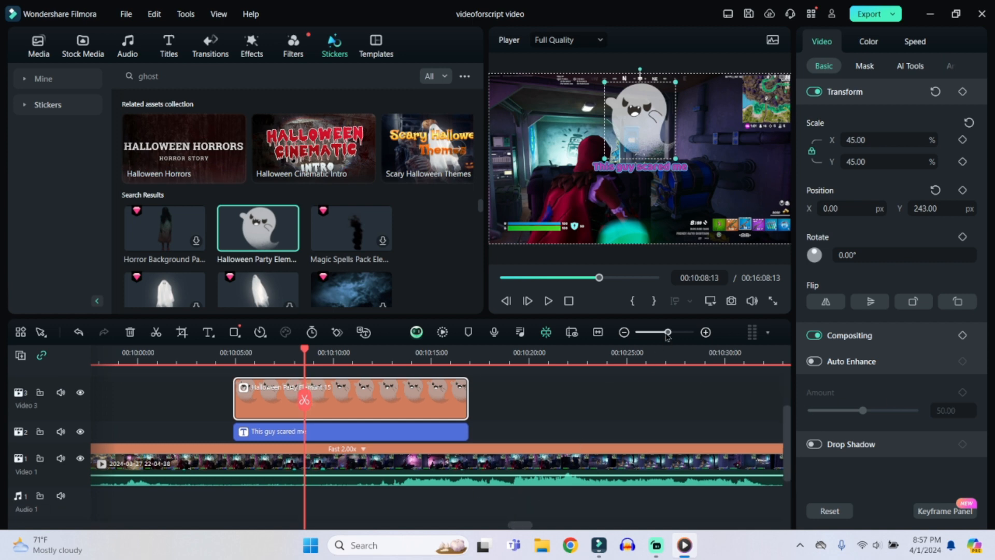
left_click_drag(667, 334, 639, 332)
left_click(431, 355)
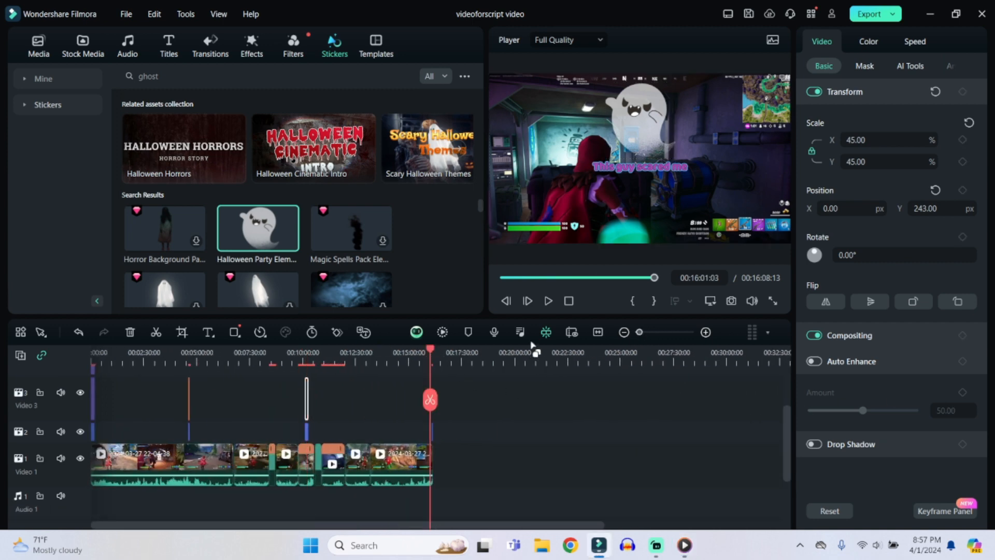
left_click_drag(642, 336, 678, 337)
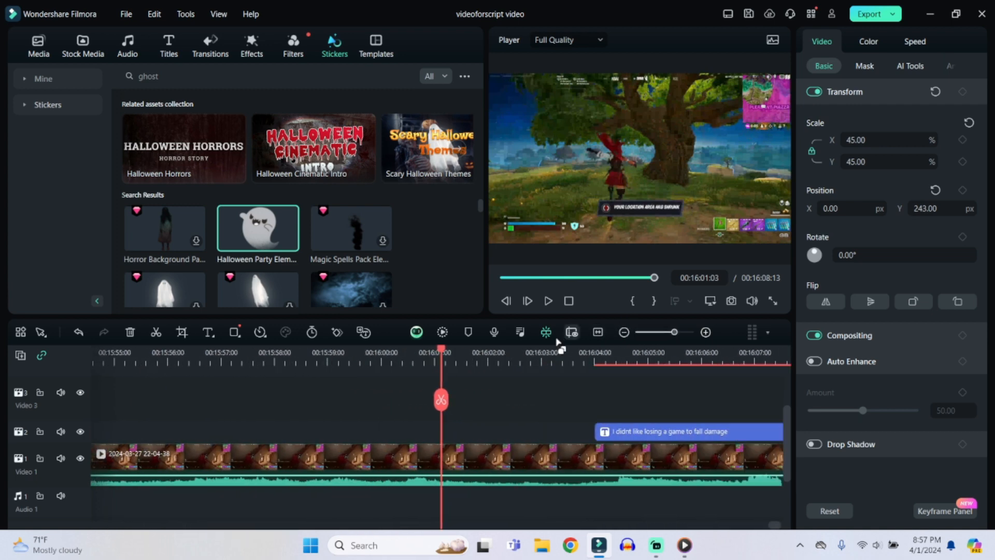
left_click_drag(775, 526, 779, 528)
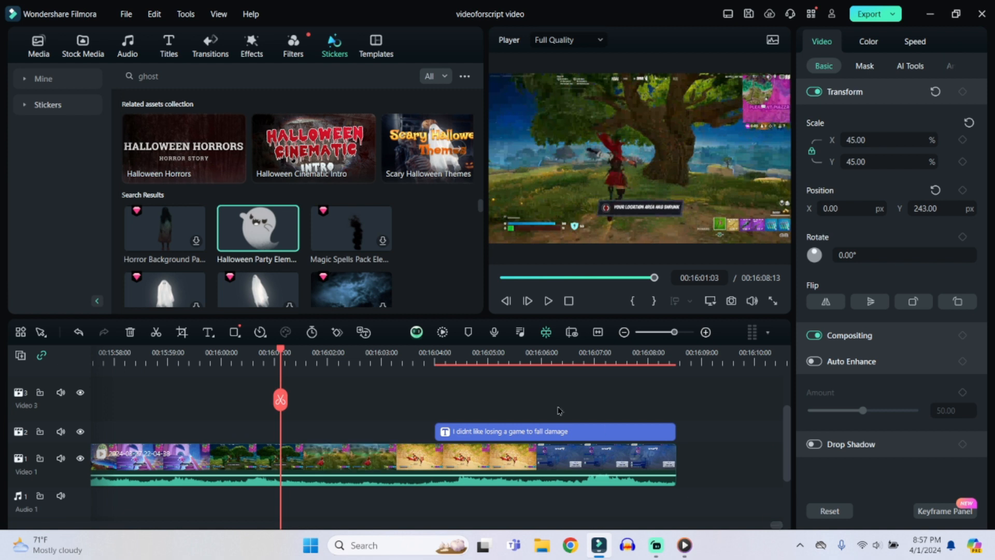
left_click(545, 357)
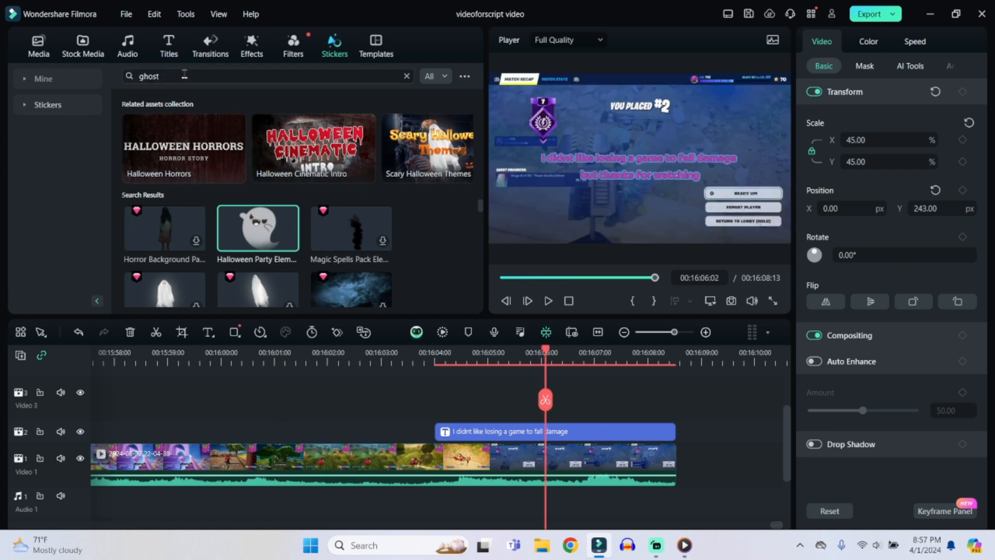
left_click(131, 78)
key("Return")
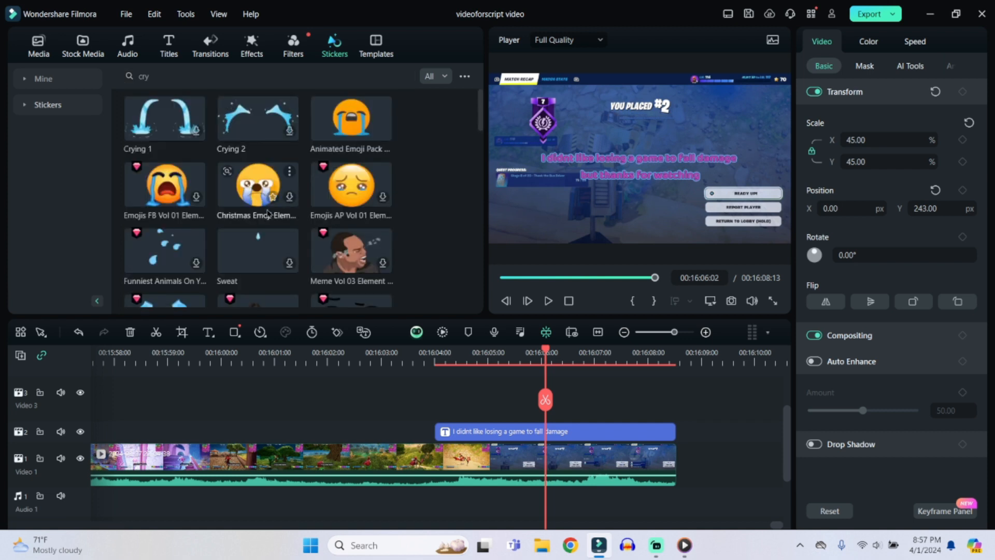
Step: Add the animated crying emoji sticker over the full length of the closing title, shrink it and place it below the title text
left_click_drag(343, 122, 457, 406)
left_click_drag(702, 417, 676, 416)
left_click(653, 164)
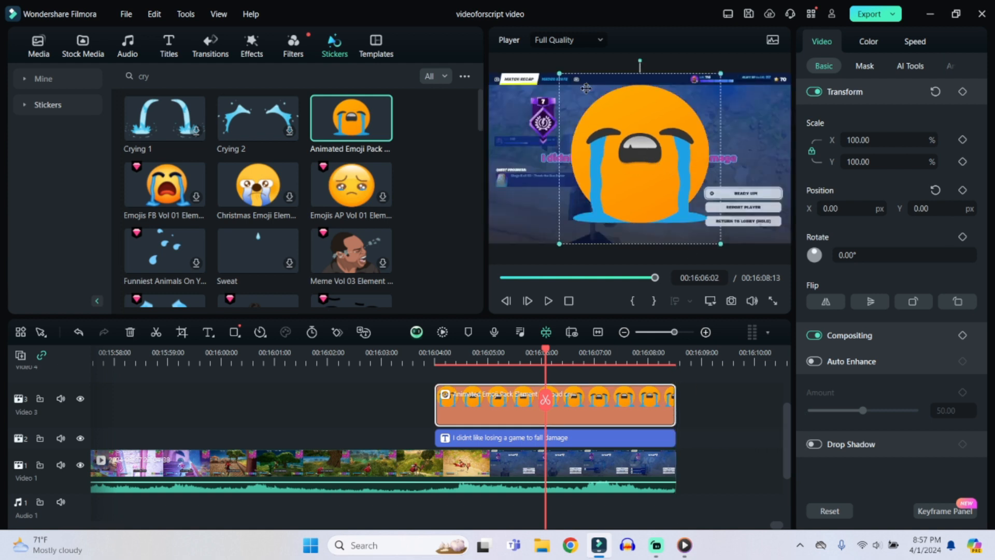
left_click_drag(559, 73, 626, 202)
left_click(717, 398)
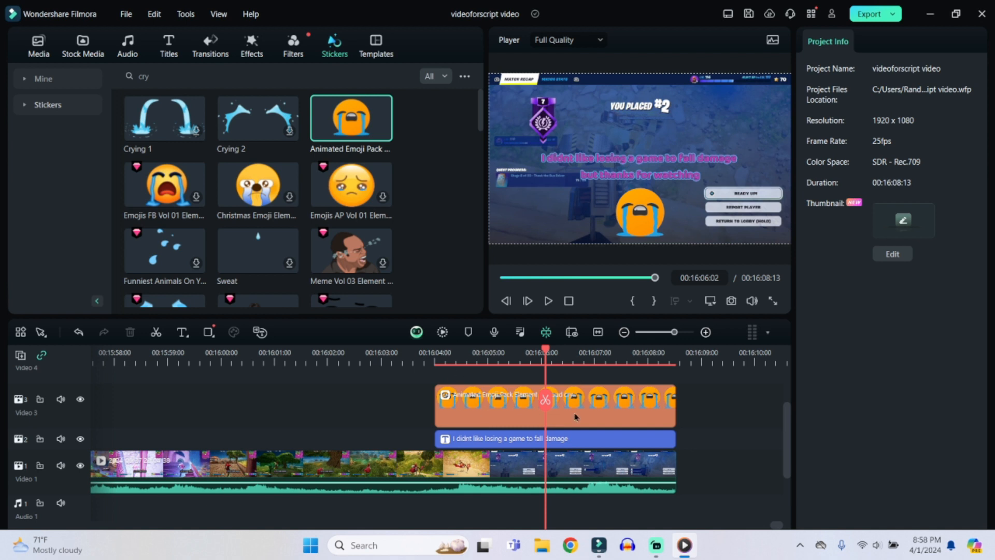
left_click(685, 397)
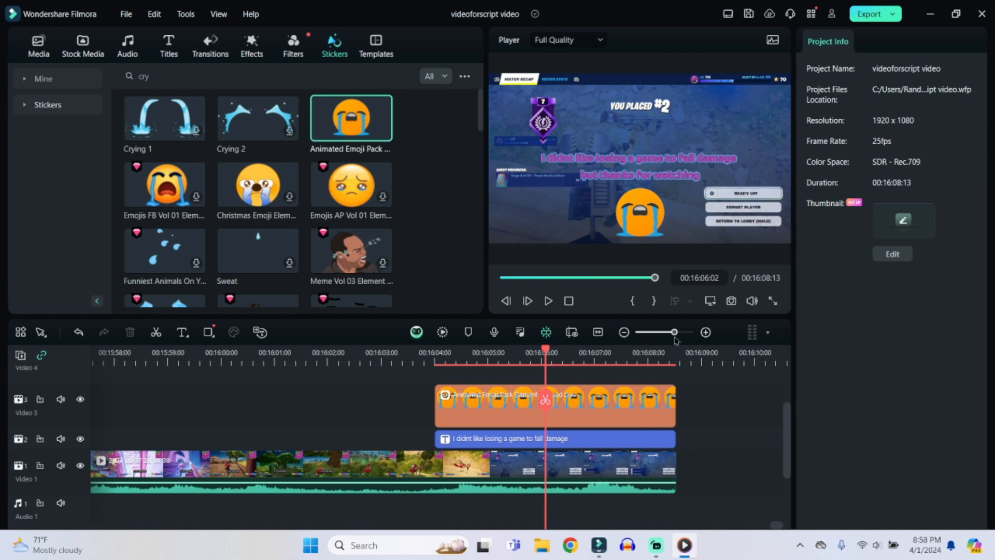
Step: Add the DANT2 music from the project media to Audio 1 at the start of the video and return the playhead to 00:00:00:00
left_click_drag(674, 332, 660, 335)
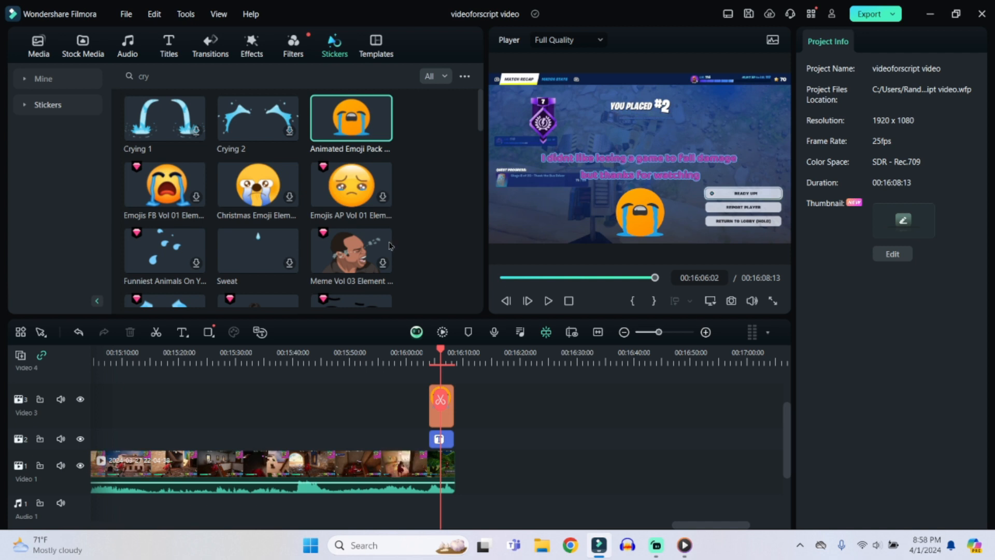
left_click(39, 48)
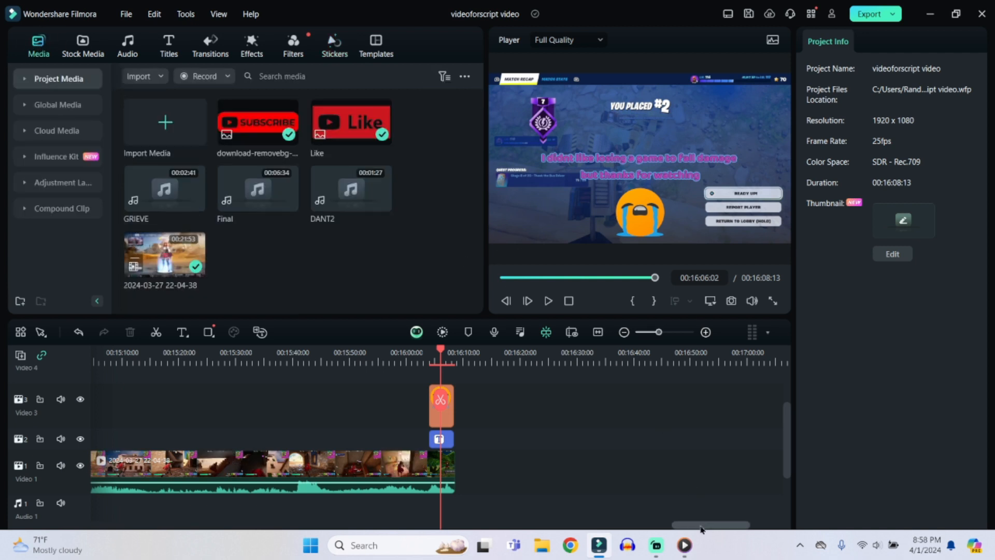
left_click_drag(674, 524, 104, 523)
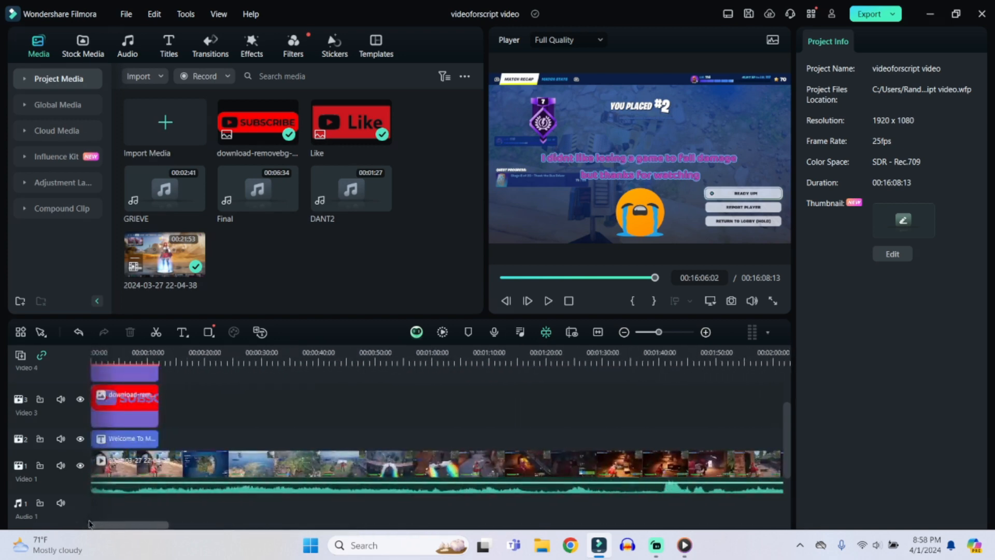
left_click(98, 350)
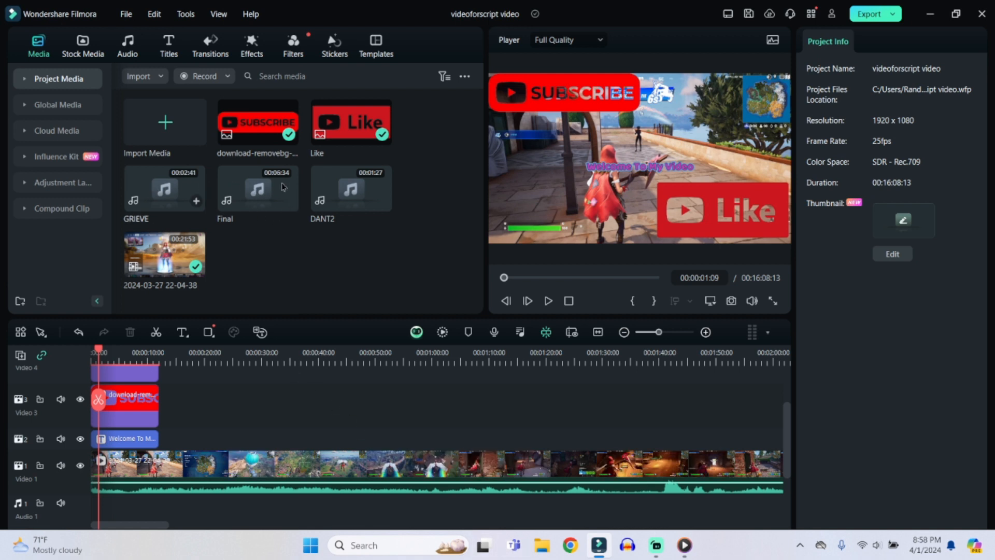
left_click_drag(348, 192, 93, 494)
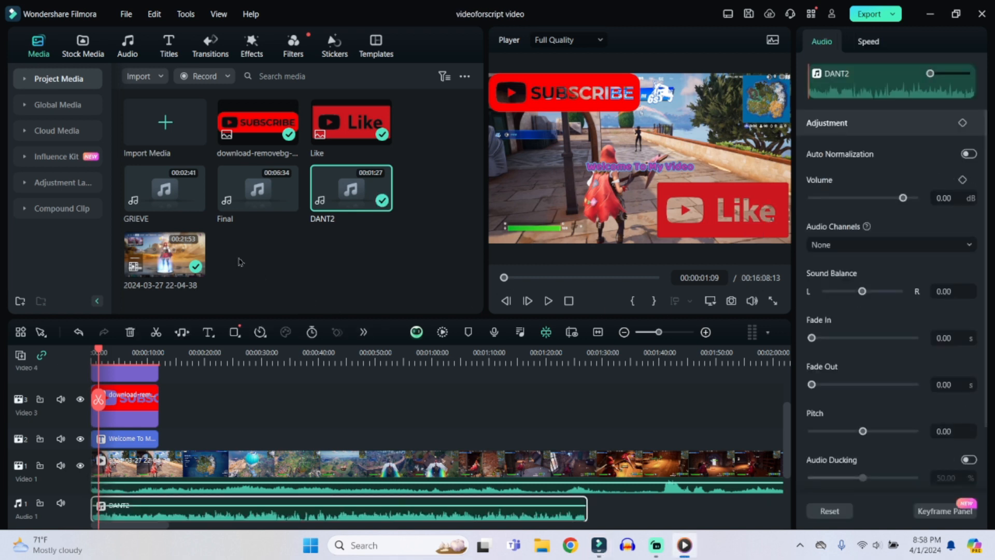
left_click_drag(103, 353, 84, 353)
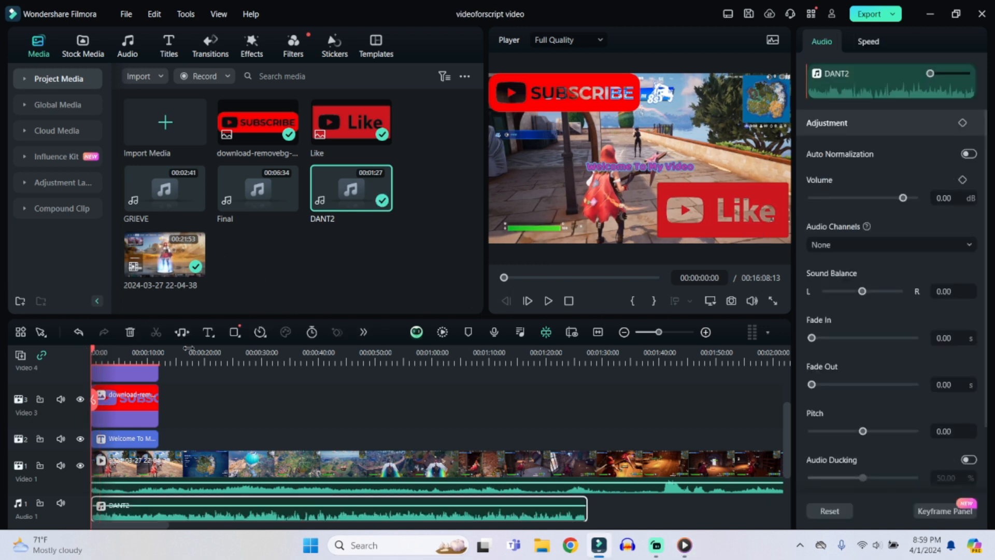
Step: Play the opening seconds with the music, then lower the DANT2 clip's volume to -4.88 dB
left_click(548, 301)
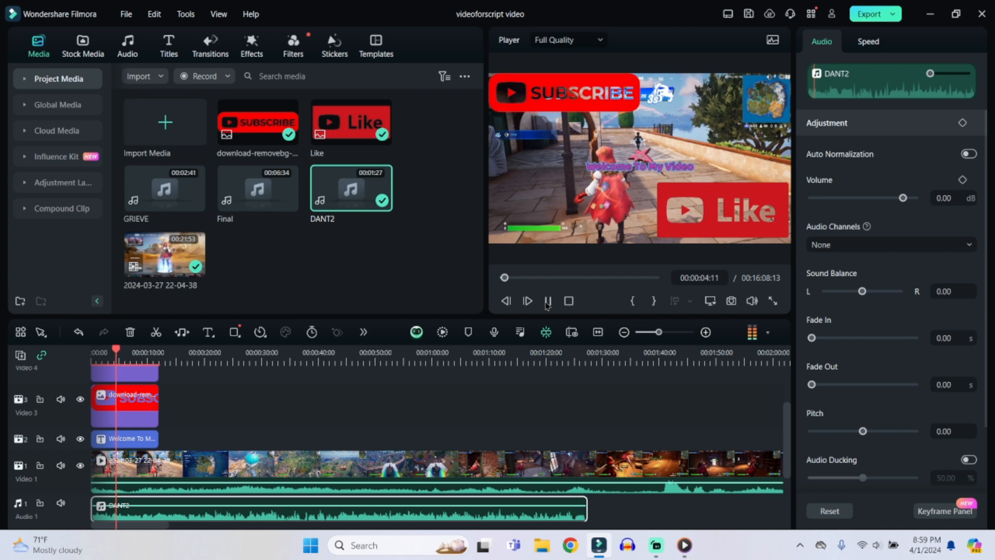
left_click(548, 301)
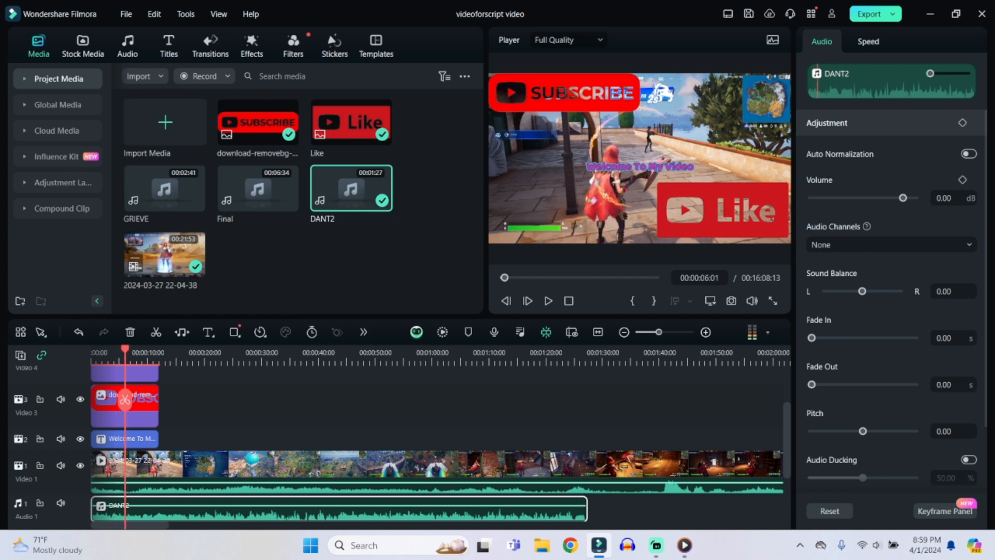
key("alt+Tab")
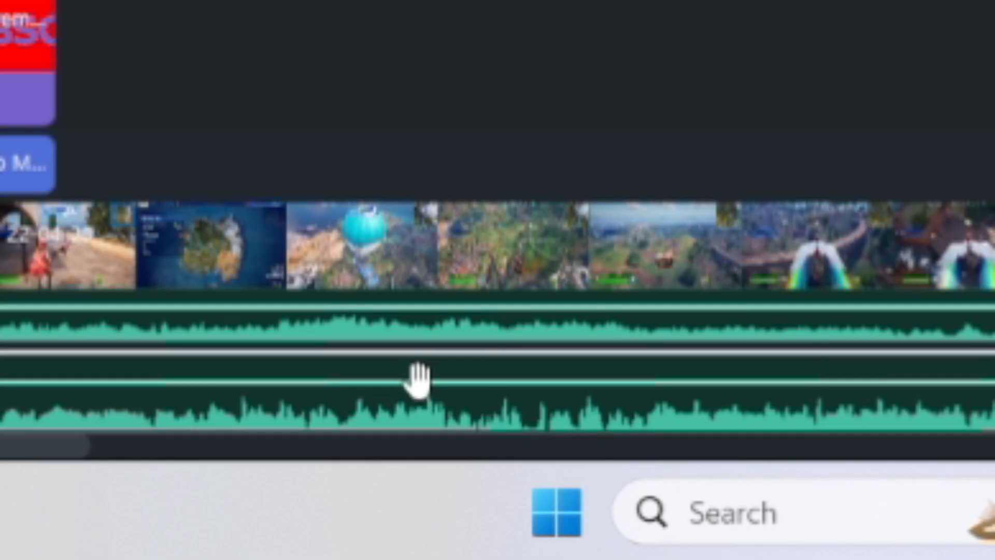
left_click_drag(421, 378, 429, 391)
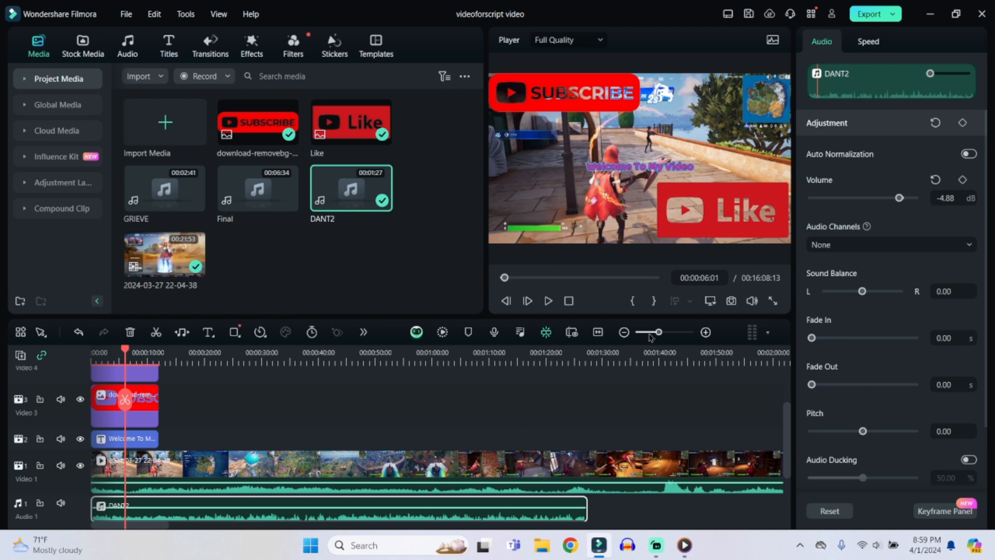
Step: Add the Final track directly after DANT2 on Audio 1, followed directly by the GRIEVE track
left_click_drag(658, 332, 654, 333)
left_click_drag(287, 199, 342, 506)
left_click_drag(215, 524, 478, 542)
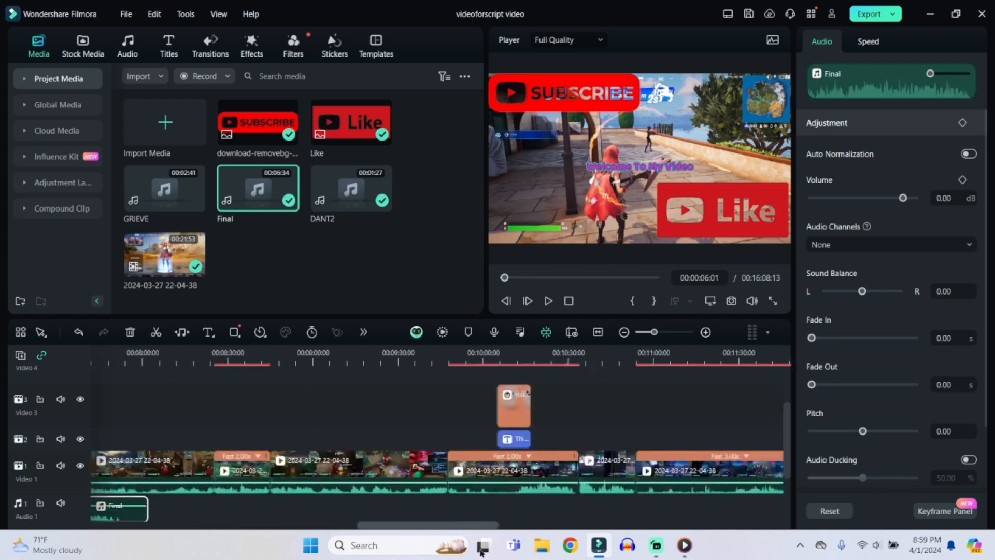
left_click_drag(164, 192, 159, 473)
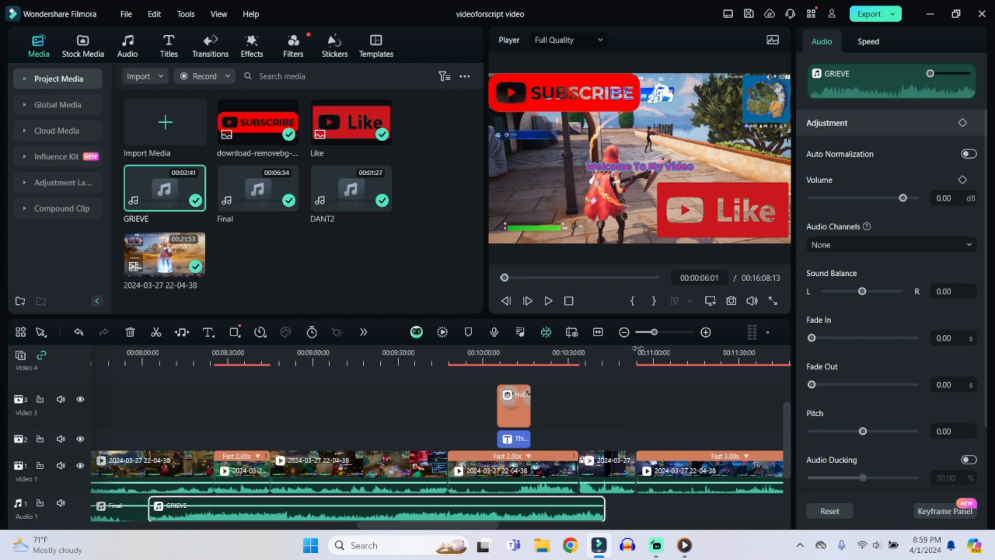
left_click_drag(654, 332, 634, 334)
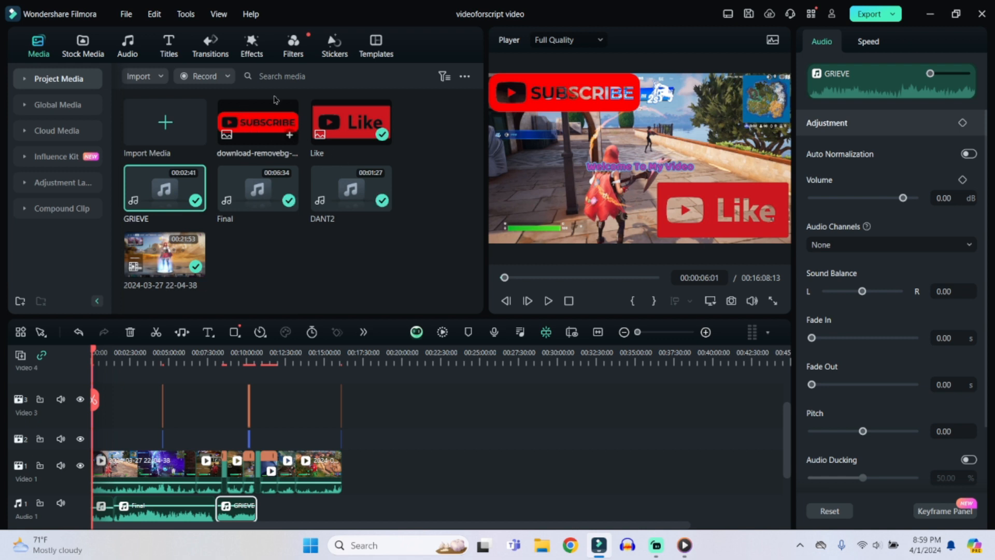
Step: Preview "Coffee break" from the trending stock music and add it to Audio 1 directly after GRIEVE
left_click(128, 48)
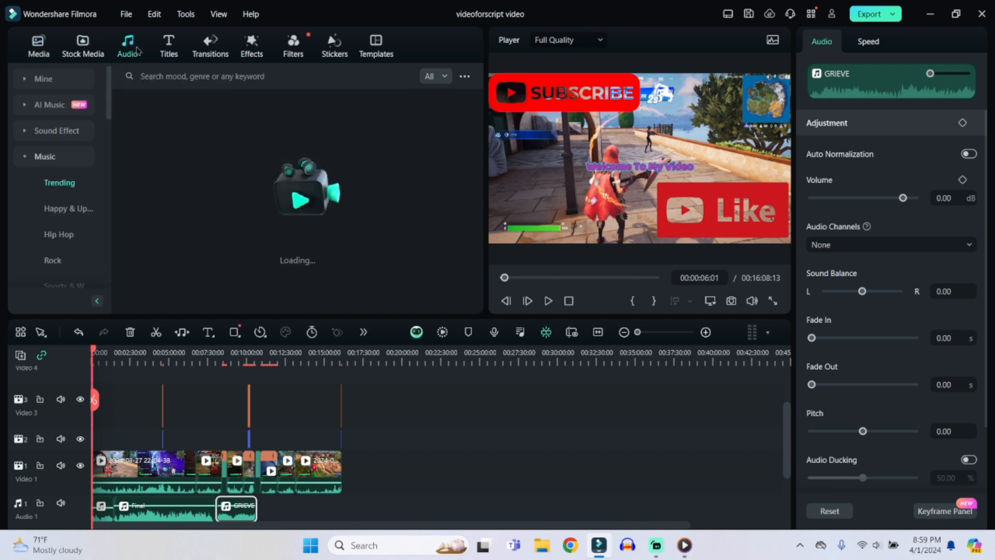
scroll(318, 198, "down", 10)
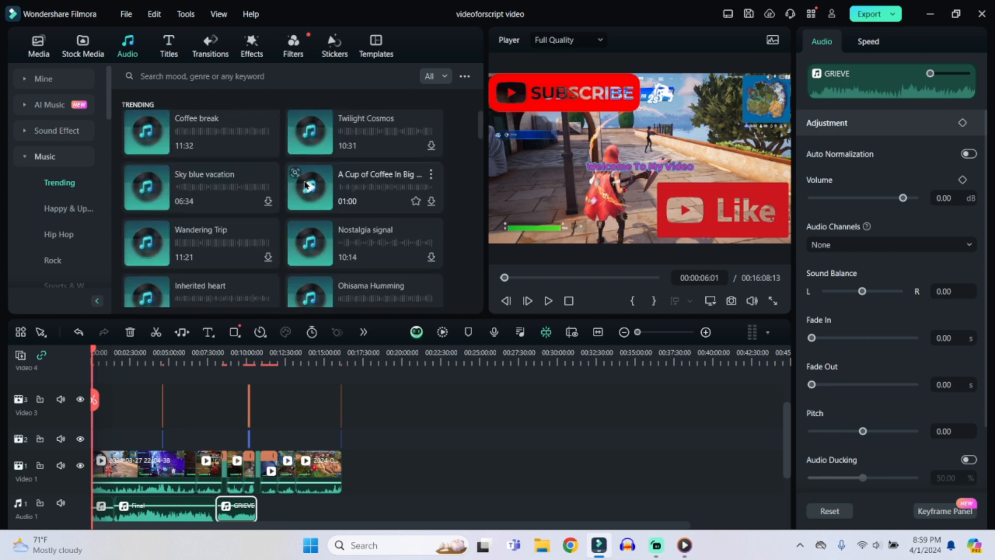
scroll(314, 207, "up", 10)
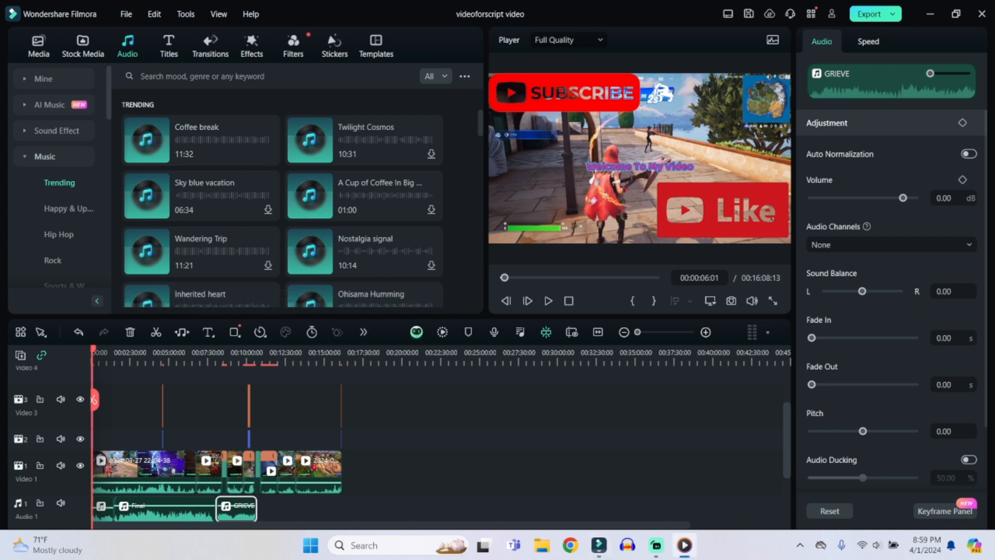
left_click(146, 142)
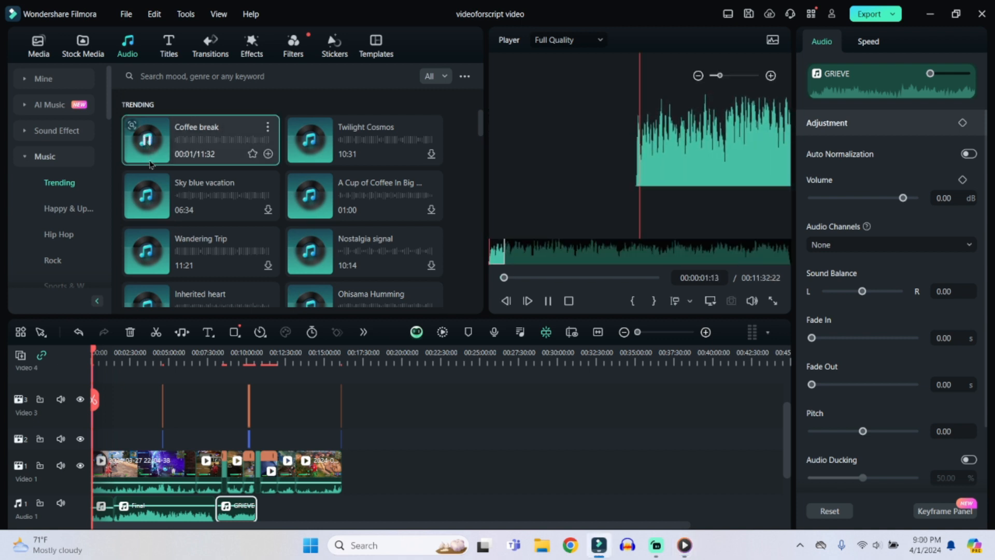
left_click(146, 142)
left_click_drag(196, 132, 259, 483)
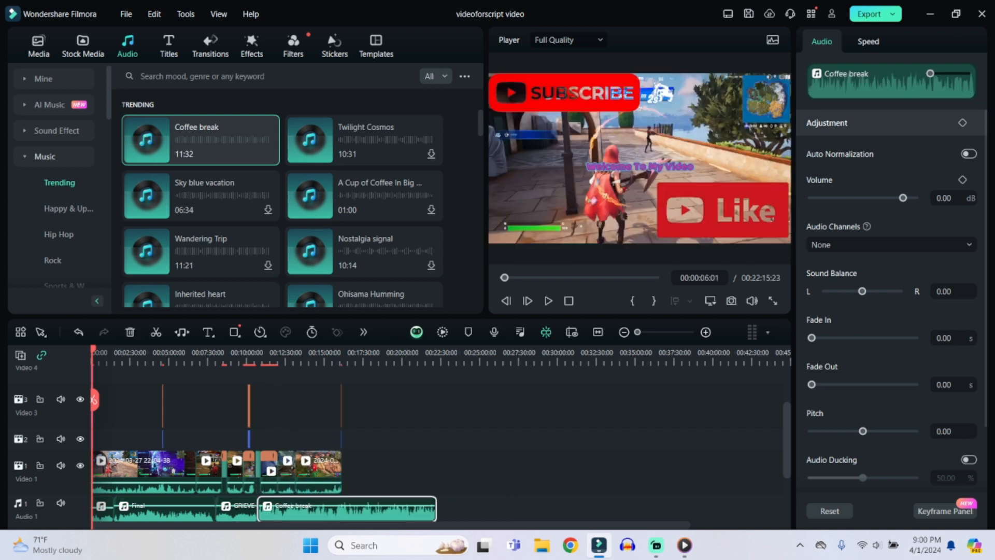
key("alt+Tab")
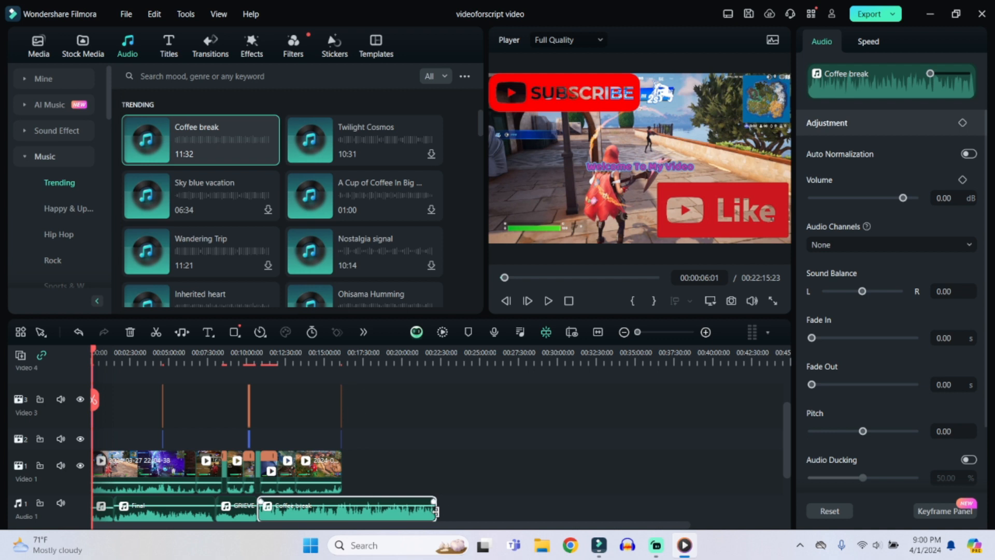
Step: Trim the end of the "Coffee break" clip to line up with the end of the video
scroll(456, 513, "down", 3)
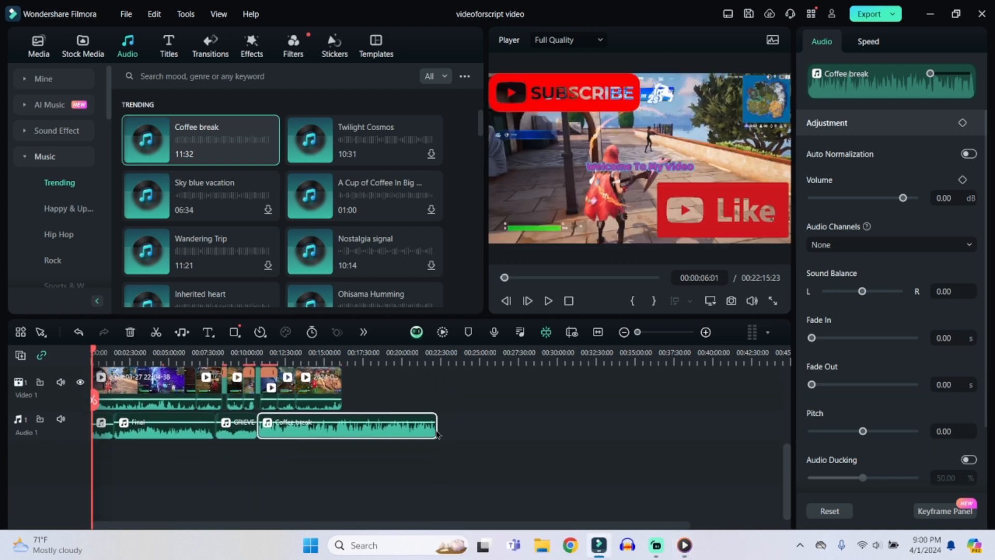
left_click_drag(437, 435, 342, 429)
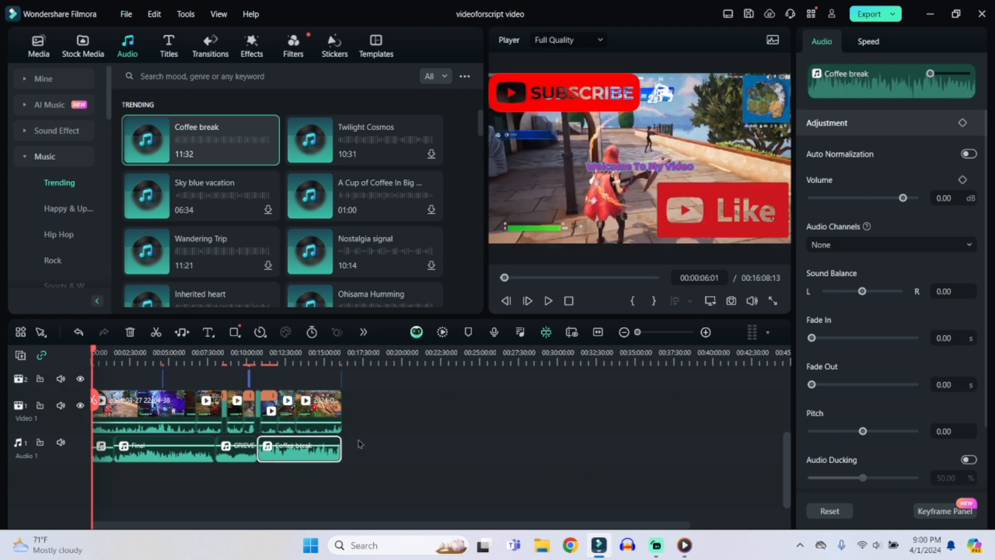
left_click(377, 451)
scroll(378, 451, "up", 2)
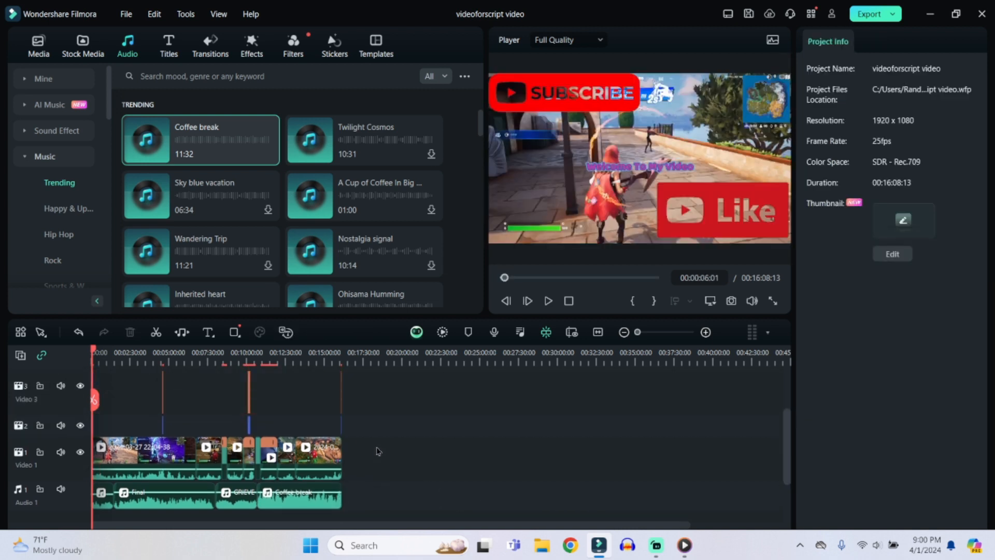
Step: Set the fade-out of the "Coffee break" clip to 43 seconds
left_click_drag(95, 352, 288, 392)
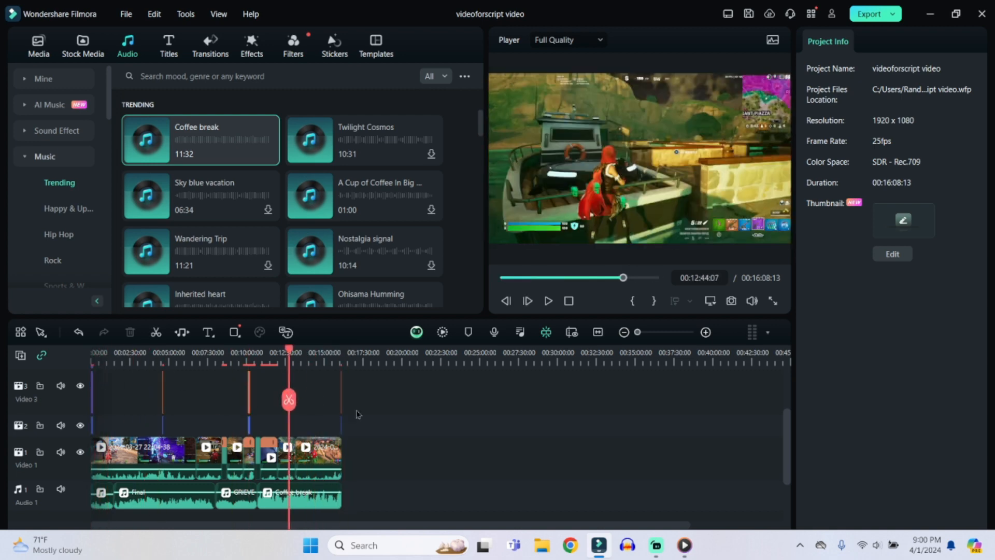
left_click(319, 505)
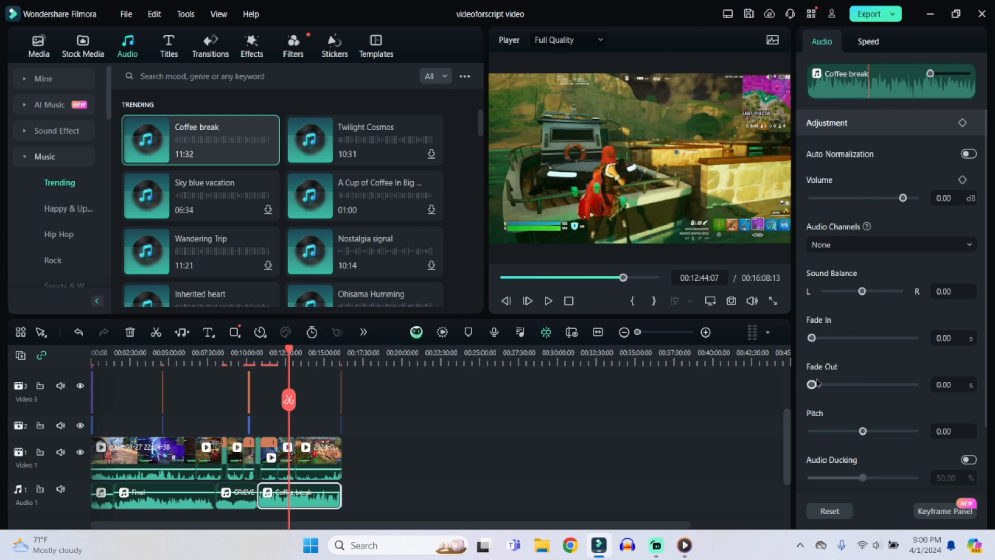
mouse_move(811, 384)
left_mouse_down()
mouse_move(844, 384)
mouse_move(811, 385)
left_mouse_up()
left_click(943, 385)
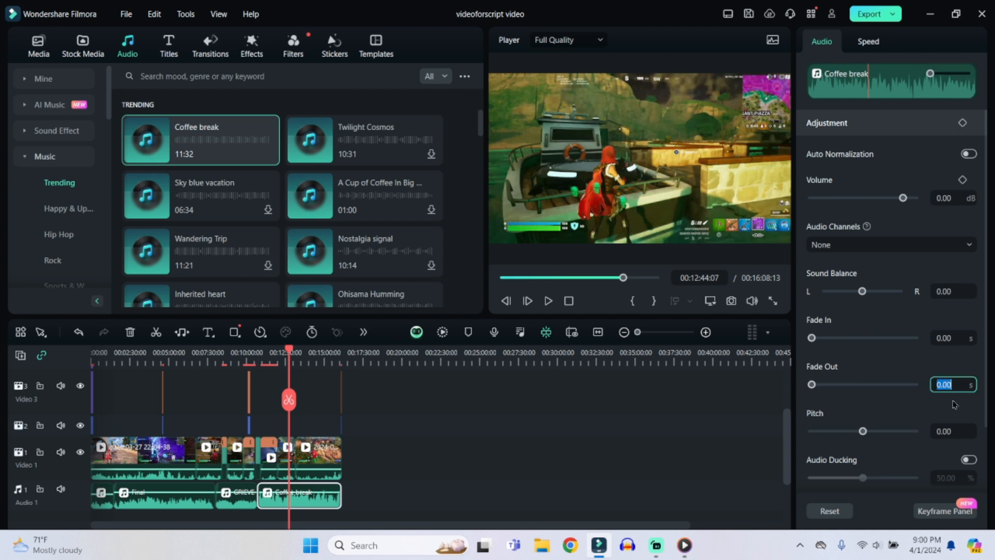
type("43")
key("Return")
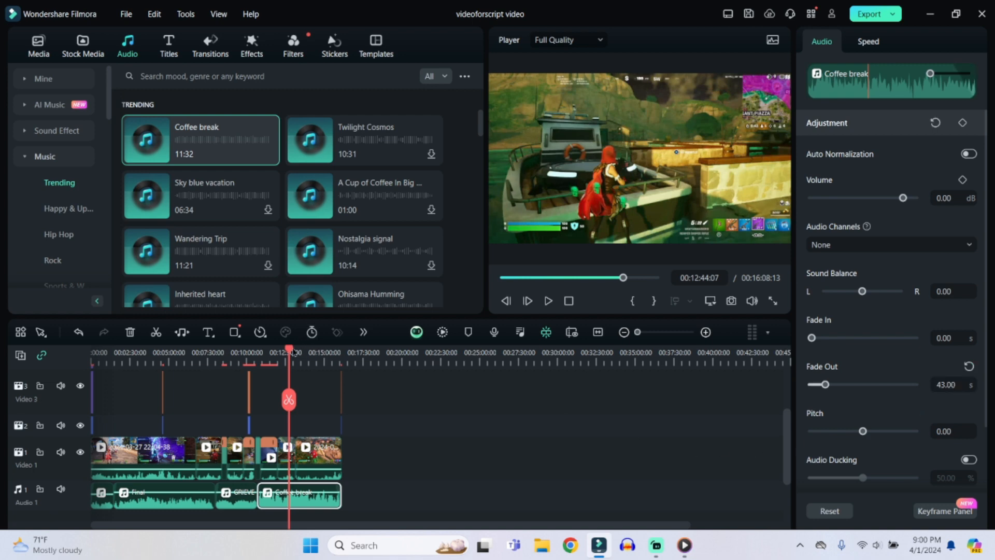
Step: Play the video from 00:15:36:16 to check the fade-out of the "Coffee break" music
left_click_drag(294, 353, 337, 353)
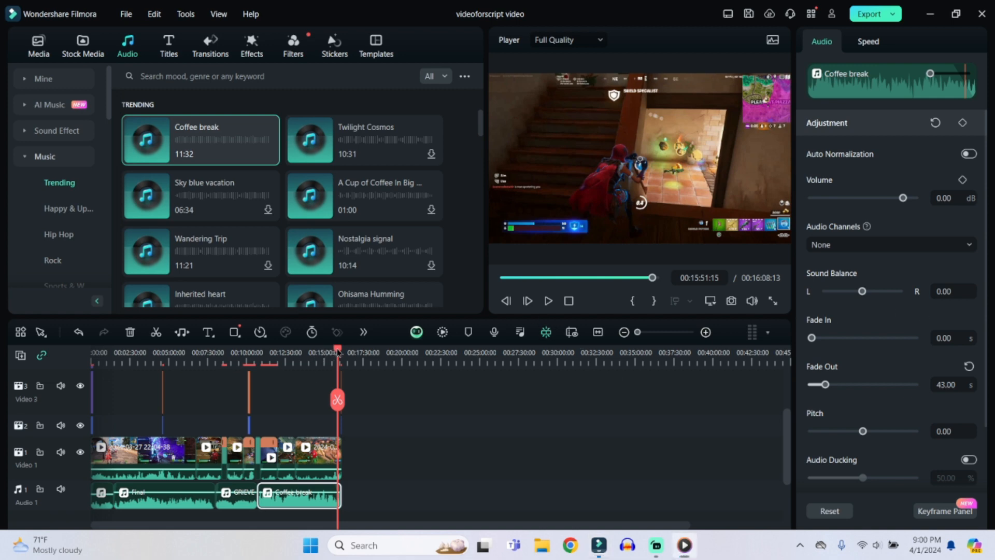
left_click_drag(337, 353, 335, 354)
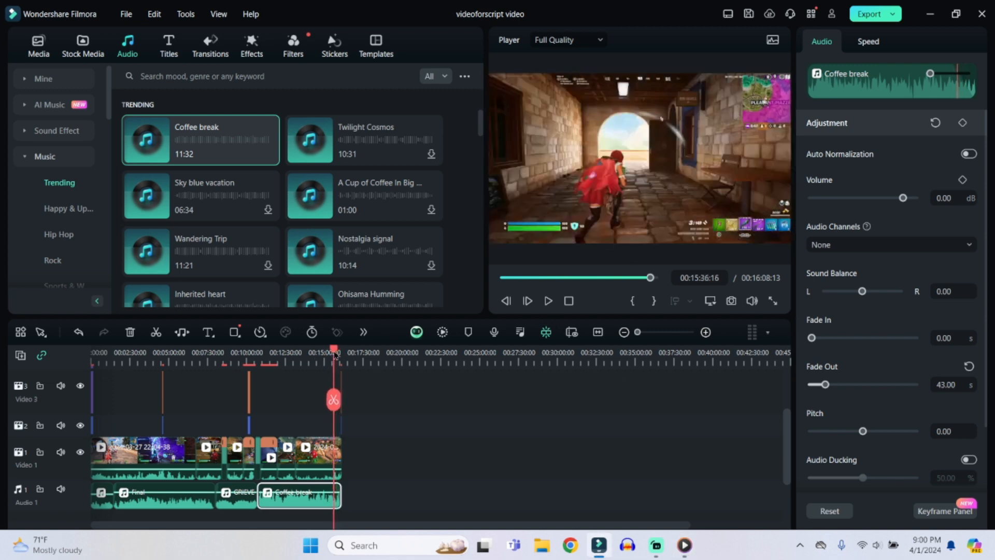
left_click(552, 308)
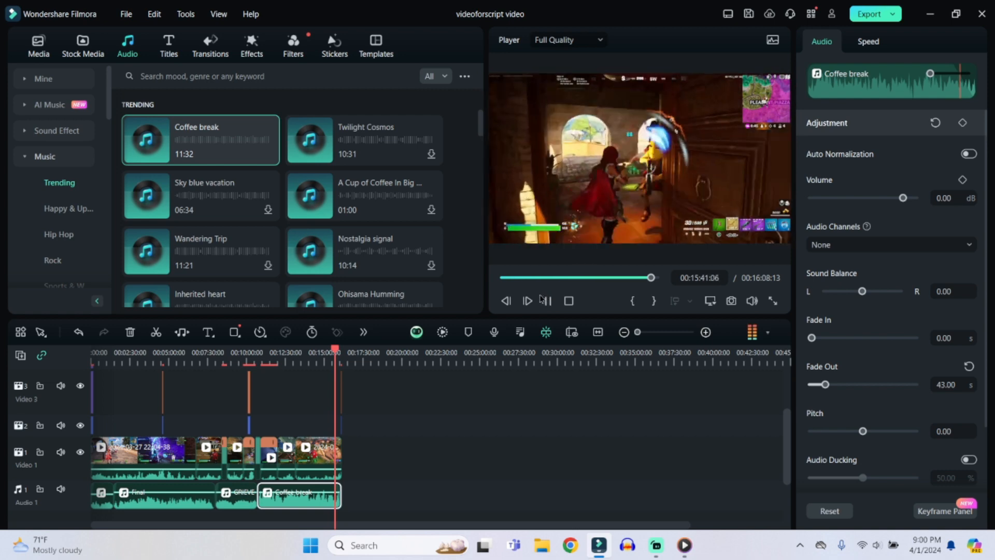
left_click(546, 300)
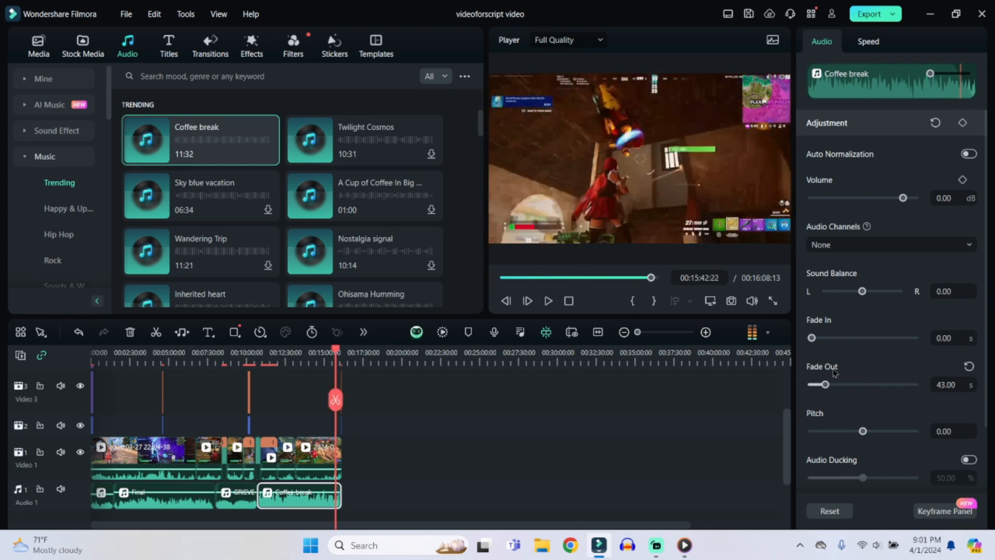
key("alt+Tab")
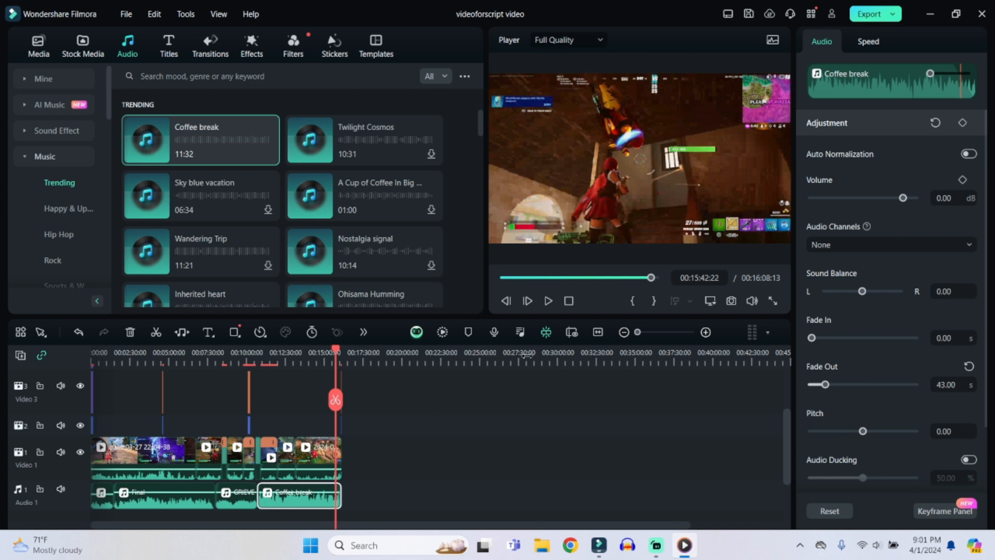
left_click_drag(637, 334, 648, 337)
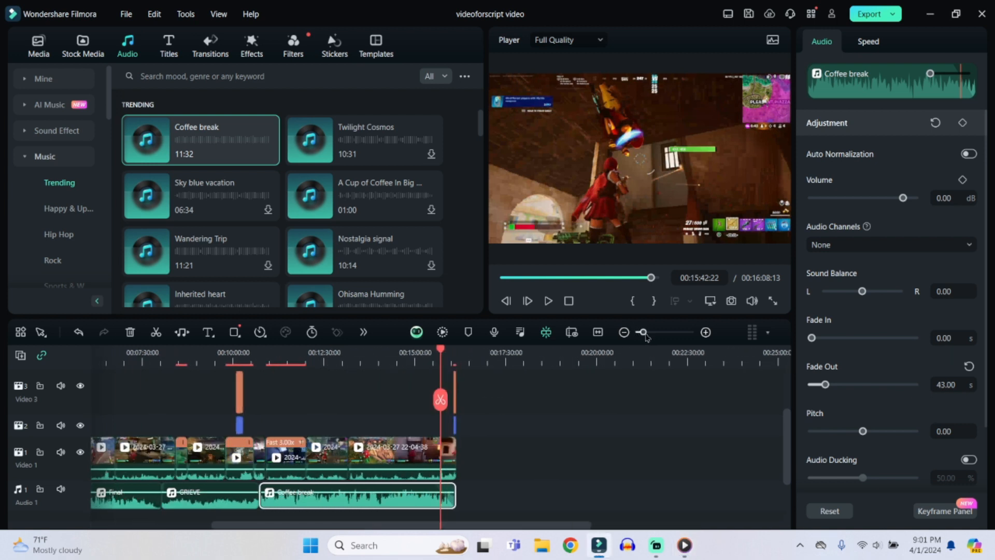
Step: Set the fade-in of the DANT2 clip at the start of Audio 1 to 35 seconds
left_click_drag(481, 525, 145, 554)
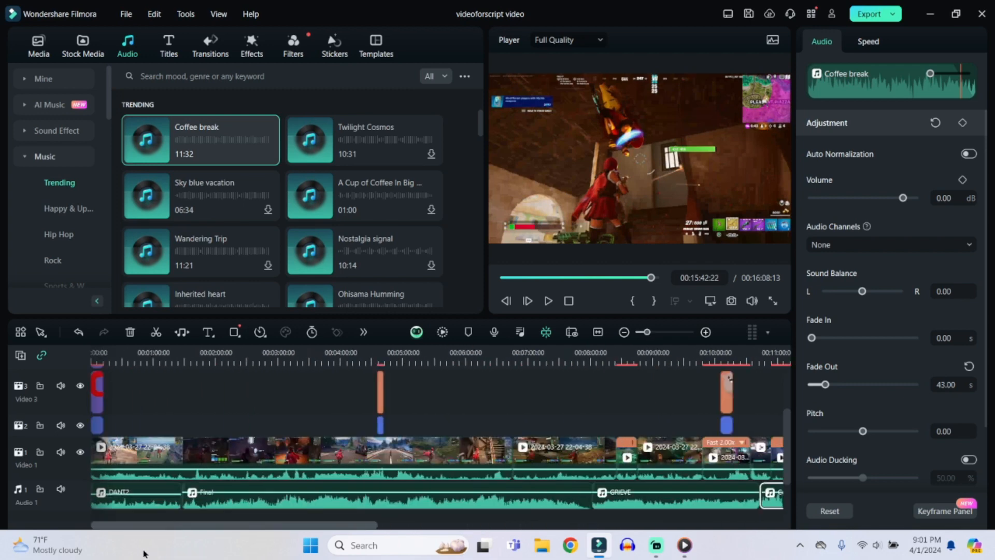
left_click(160, 503)
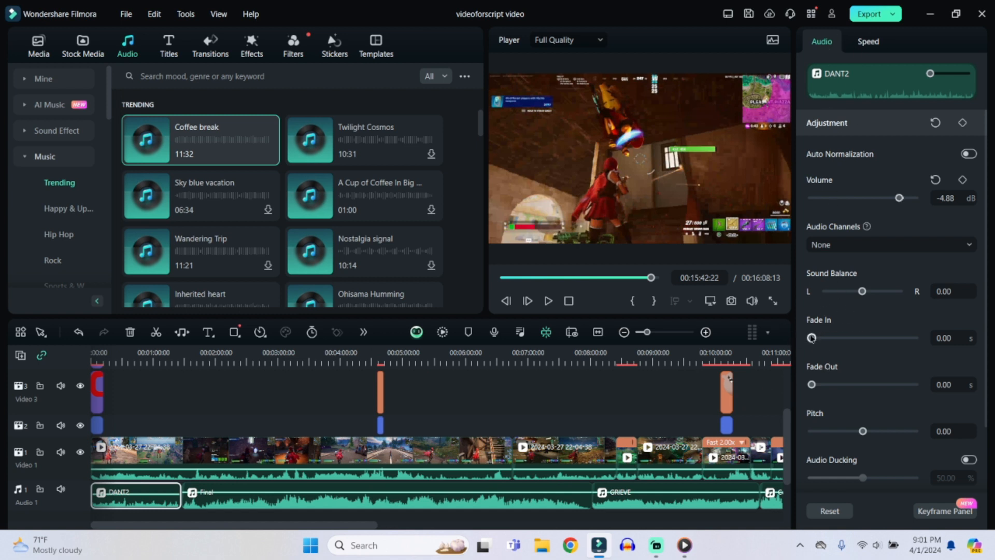
left_click(944, 338)
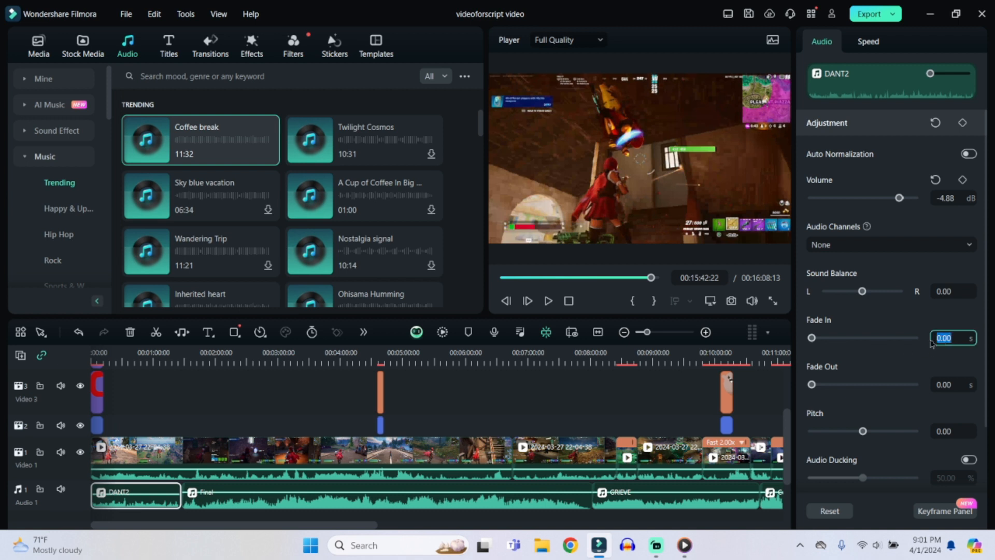
type("35.00")
key("Return")
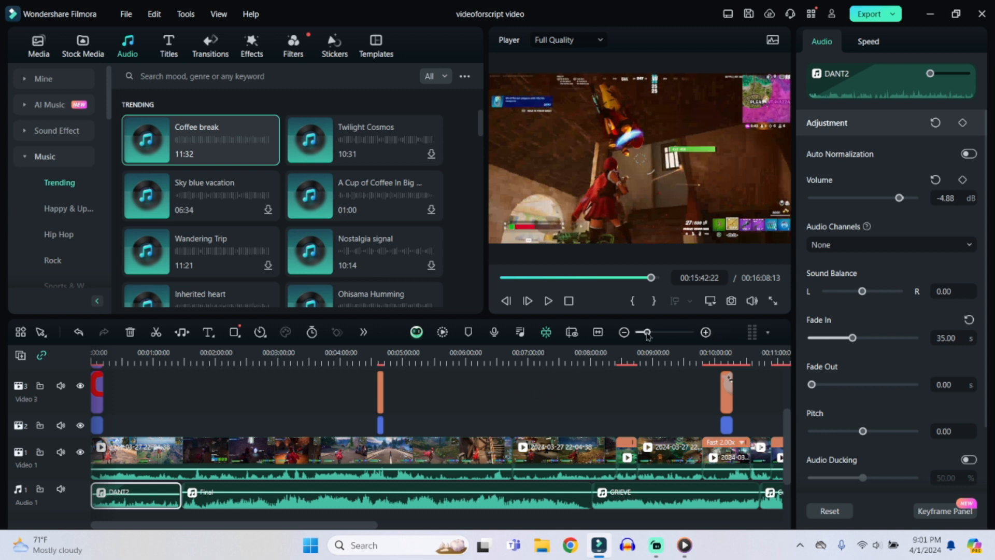
left_click_drag(647, 335, 630, 337)
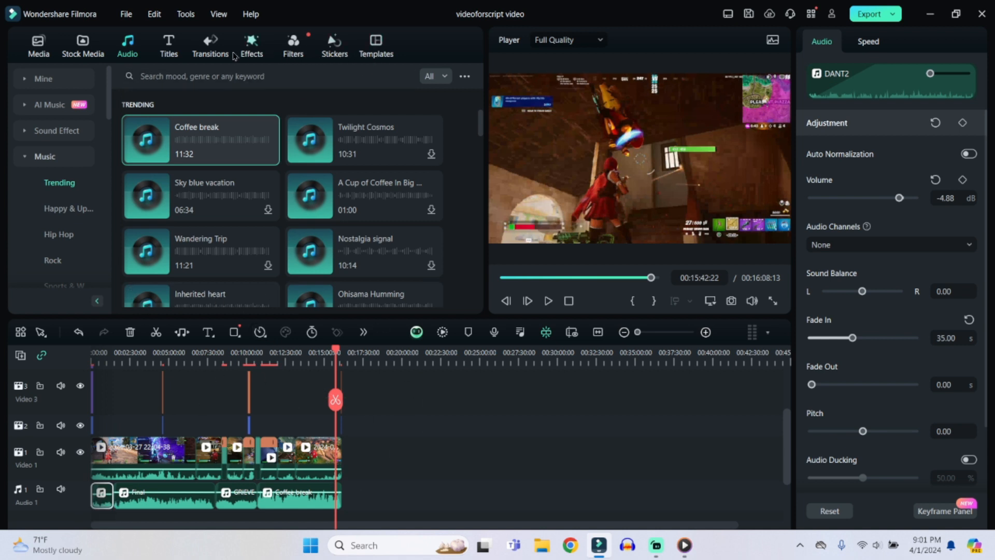
scroll(65, 245, "down", 6)
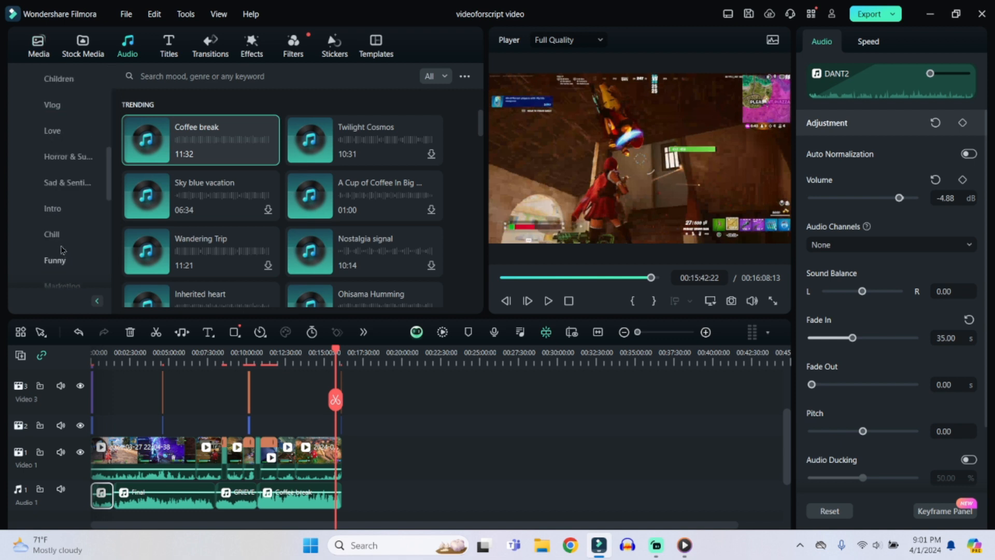
scroll(58, 248, "up", 6)
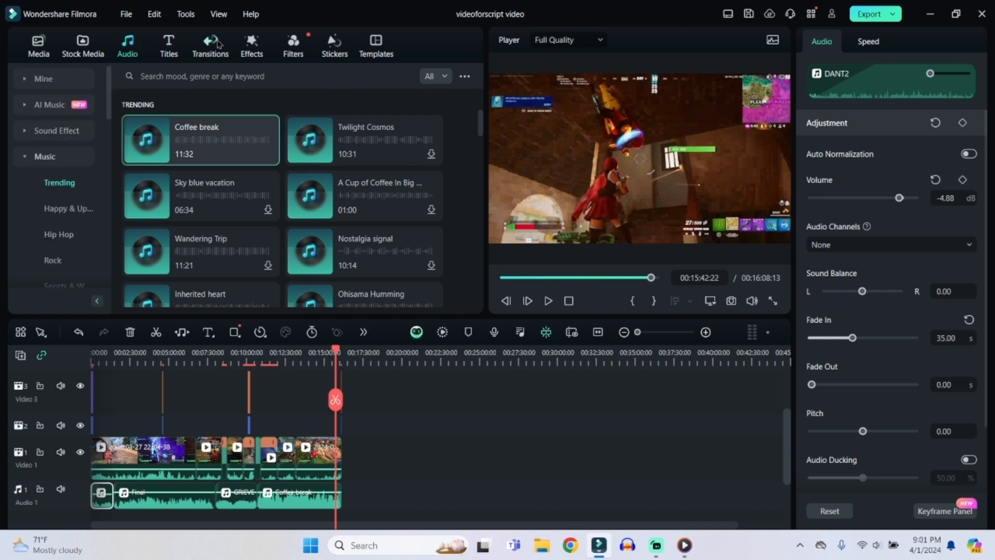
Step: Save the project
left_click(126, 15)
left_click(161, 150)
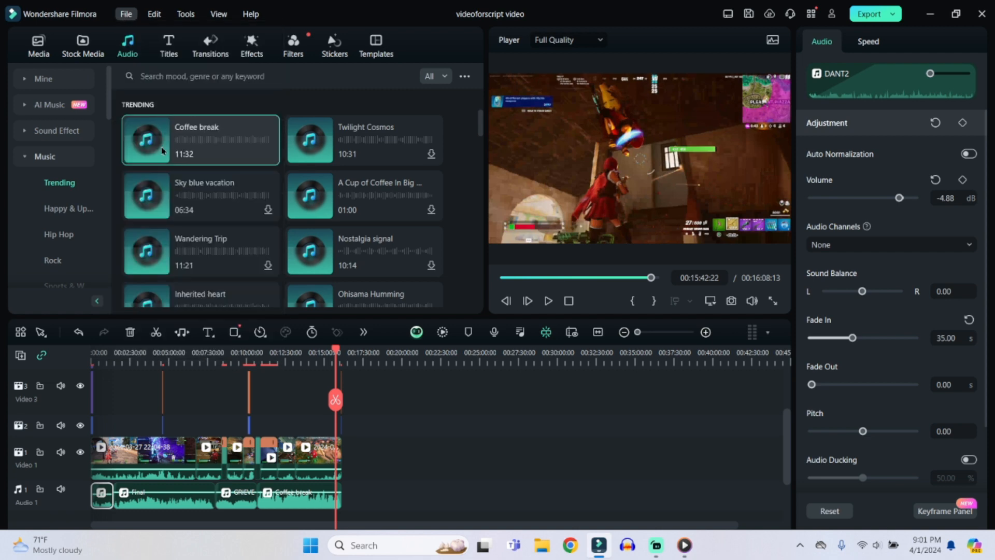